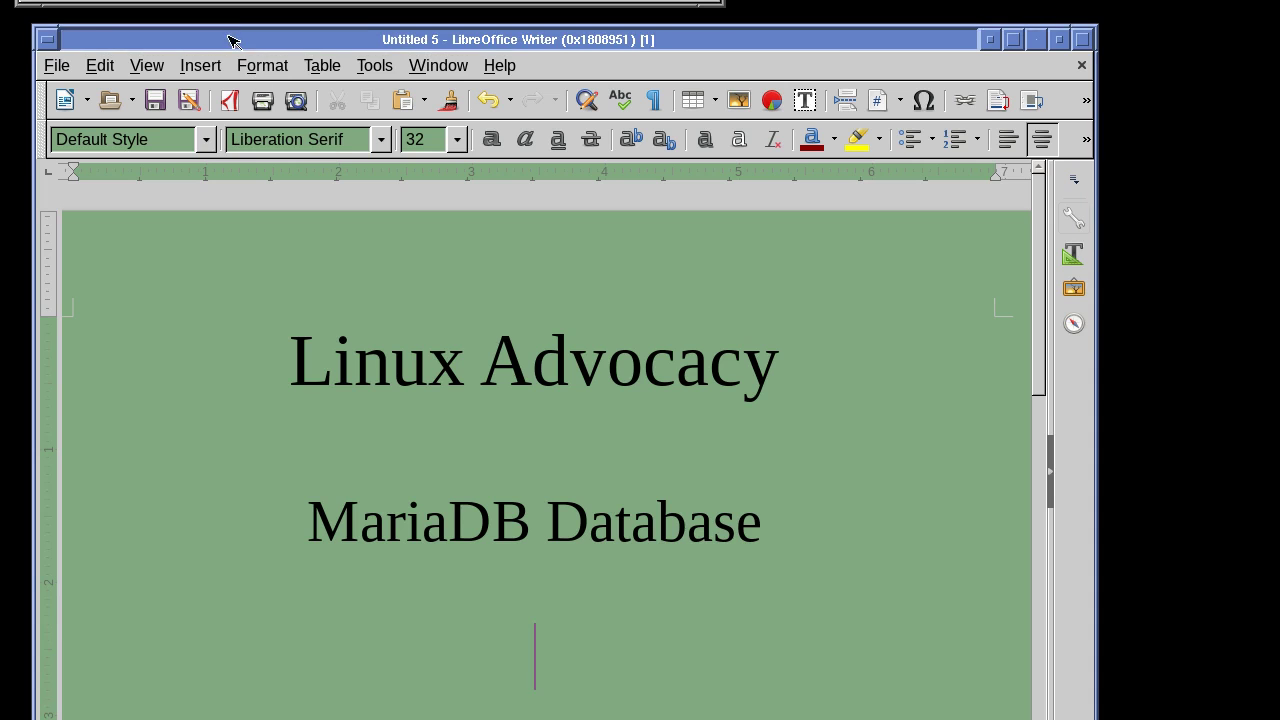
# Drag the Writer title document window into the top-left corner of the screen.
pyautogui.moveTo(228, 38); pyautogui.dragTo(194, 28)
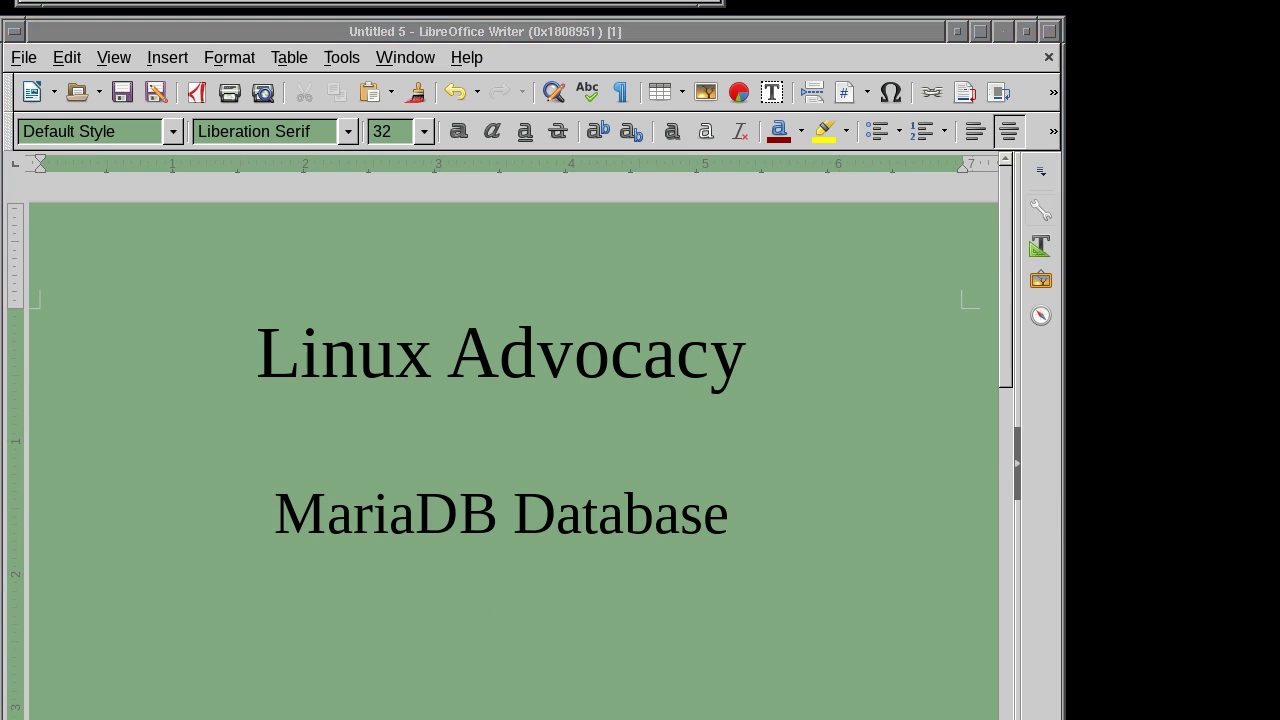
# Raise Opera's USDA Release 28 page, then the MariaDB website window.
pyautogui.hotkey('alt', 'Tab')
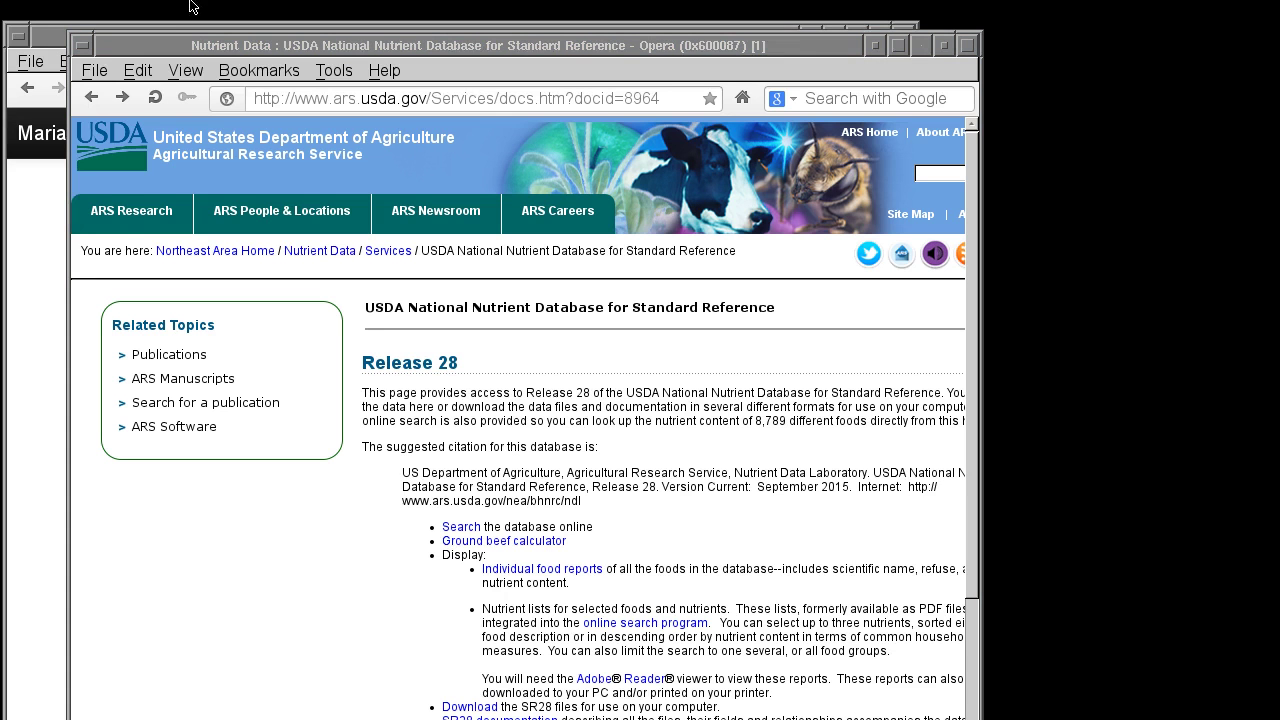
pyautogui.click(60, 58)
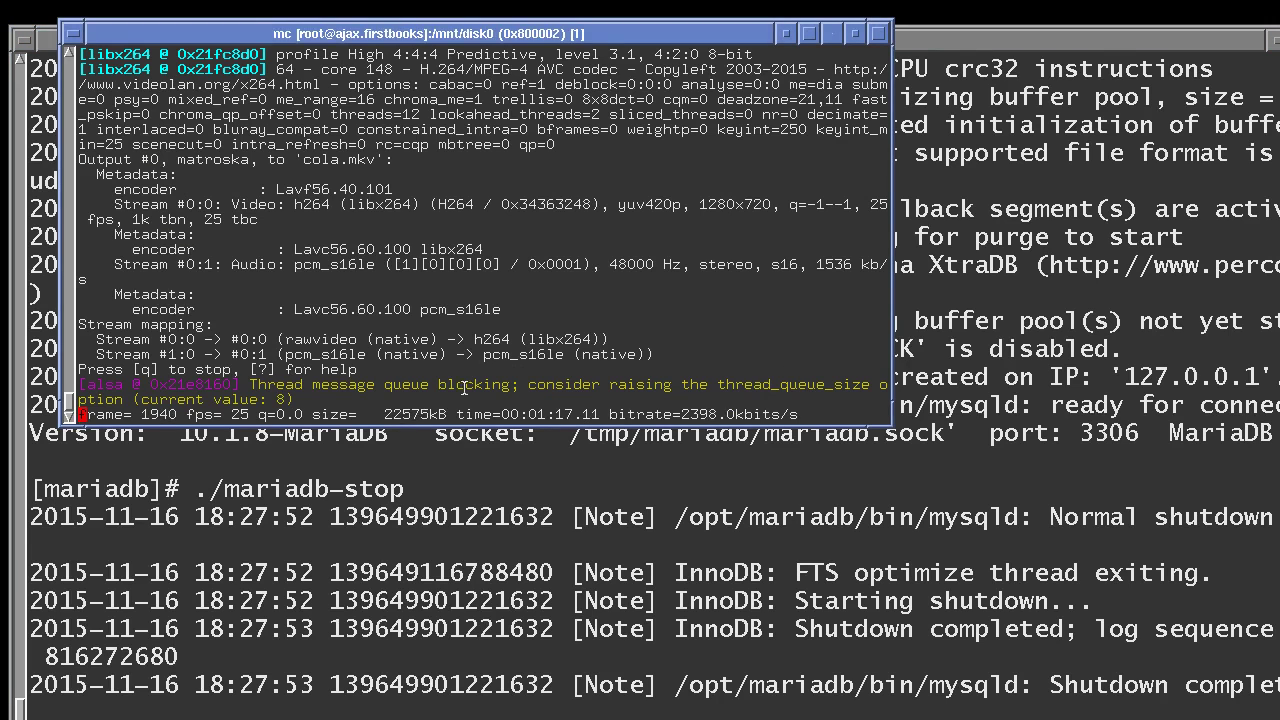
# Restart the MariaDB server with ./mariadb-start-lo in the terminal, then return to Writer.
pyautogui.click(970, 46)
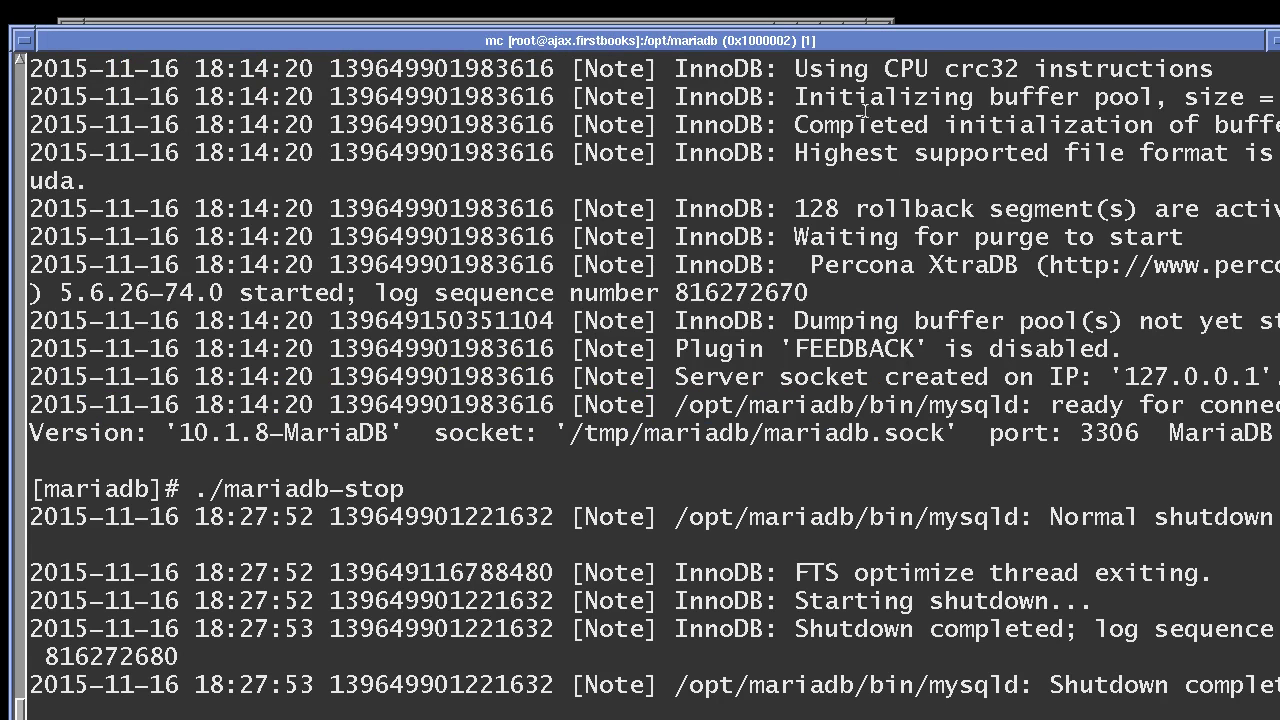
pyautogui.press('Return')
pyautogui.press('Return')
pyautogui.press('Return')
pyautogui.press('Return')
pyautogui.press('Return')
pyautogui.press('Return')
pyautogui.press('Return')
pyautogui.press('Return')
pyautogui.press('Return')
pyautogui.press('Return')
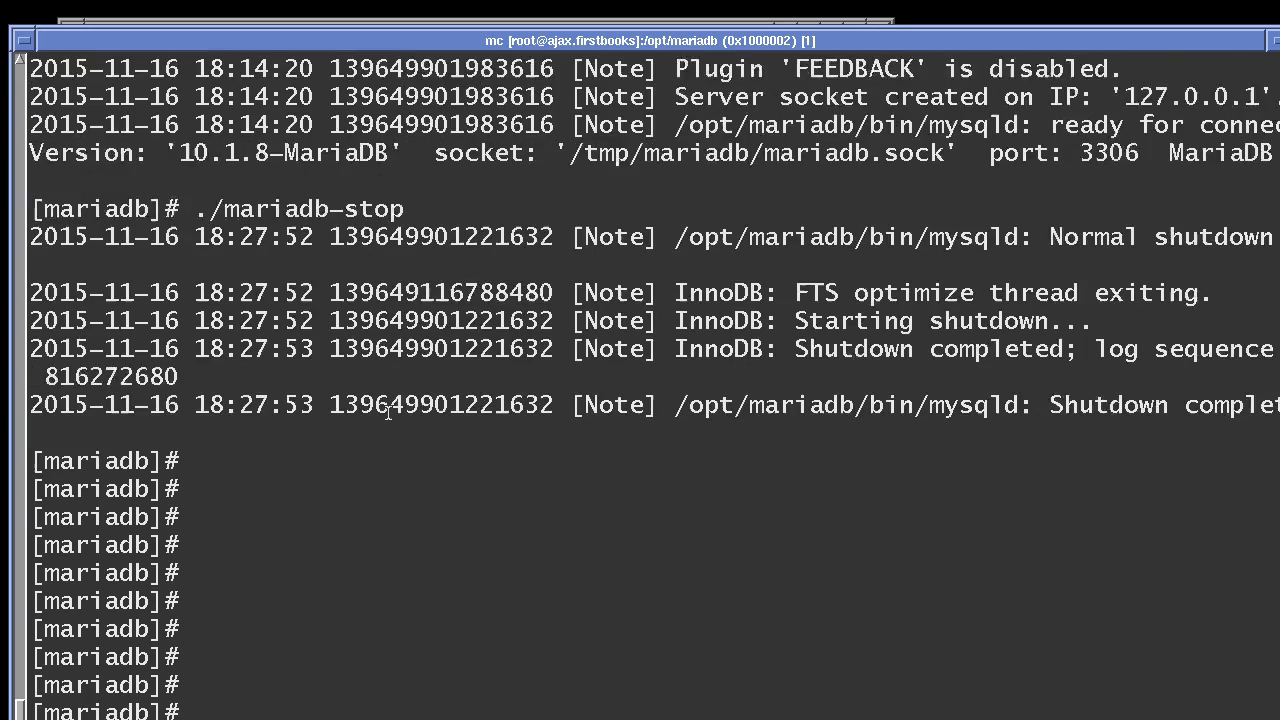
pyautogui.press('Return')
pyautogui.press('Return')
pyautogui.press('Return')
pyautogui.press('Return')
pyautogui.press('Return')
pyautogui.press('Return')
pyautogui.press('Return')
pyautogui.press('Return')
pyautogui.press('Return')
pyautogui.press('Return')
pyautogui.press('Return')
pyautogui.press('Return')
pyautogui.press('Return')
pyautogui.press('Return')
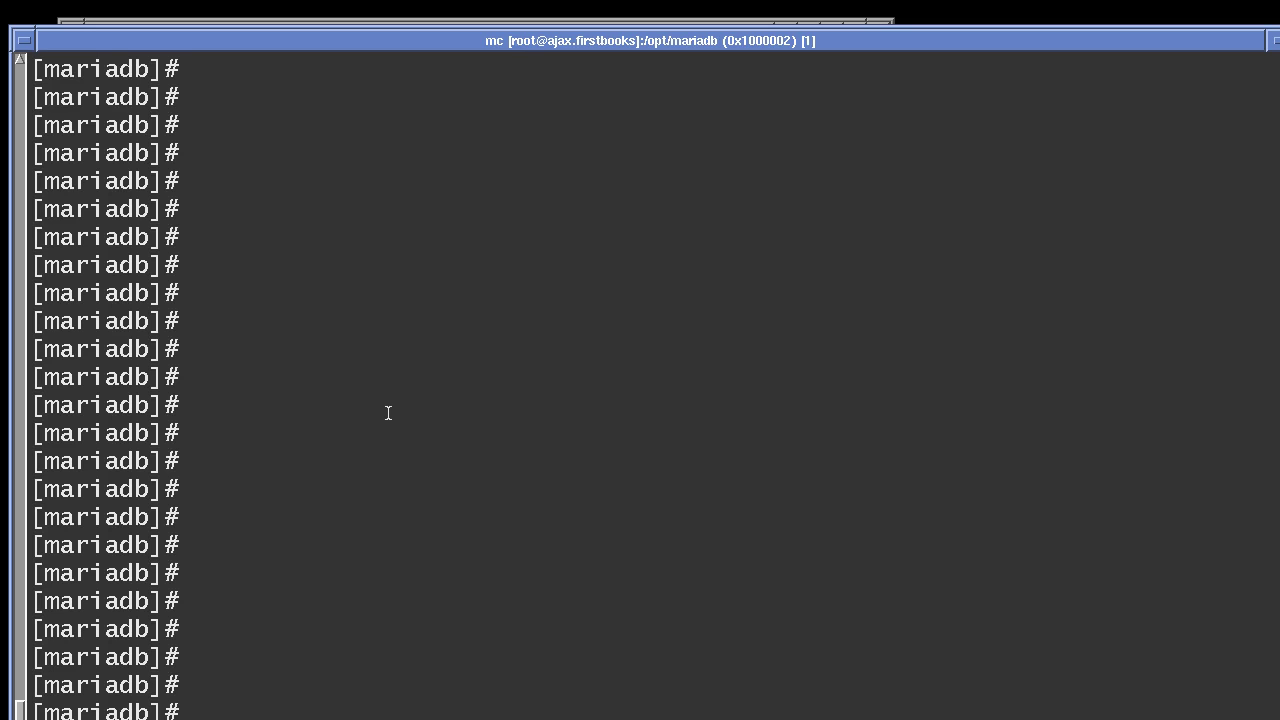
pyautogui.write('./mariadb-start-lo')
pyautogui.press('Return')
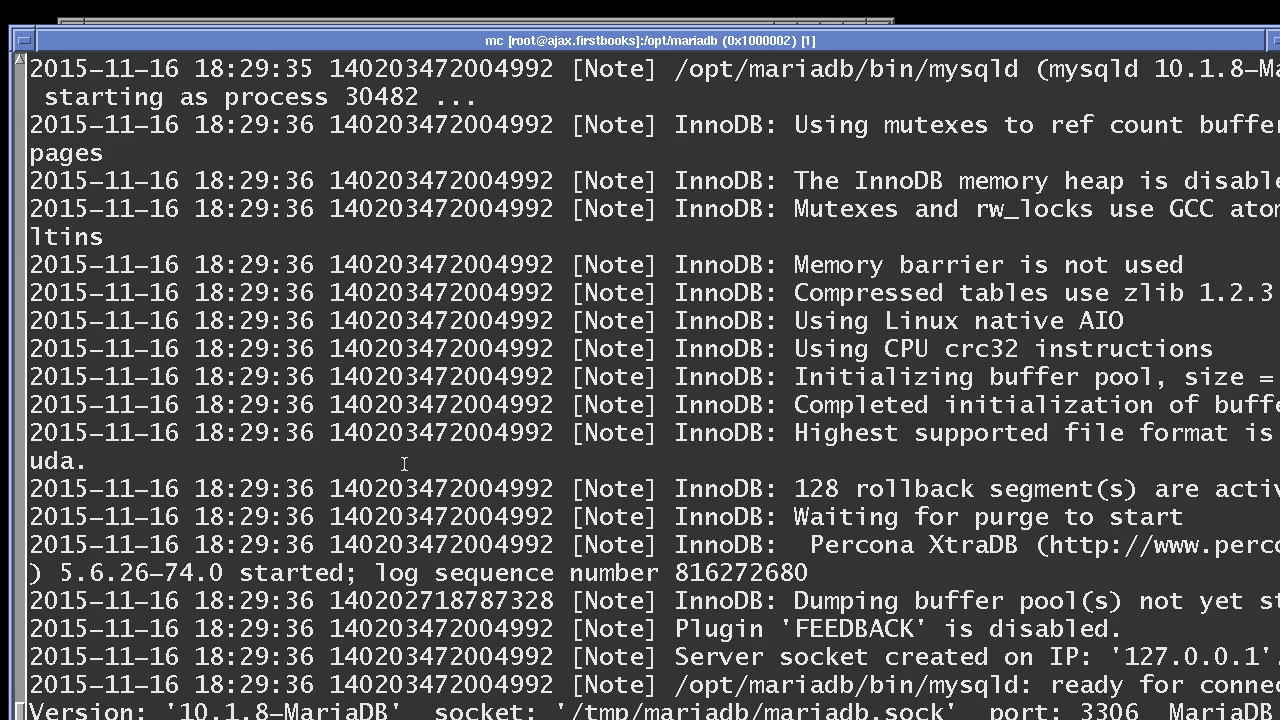
pyautogui.press('Return')
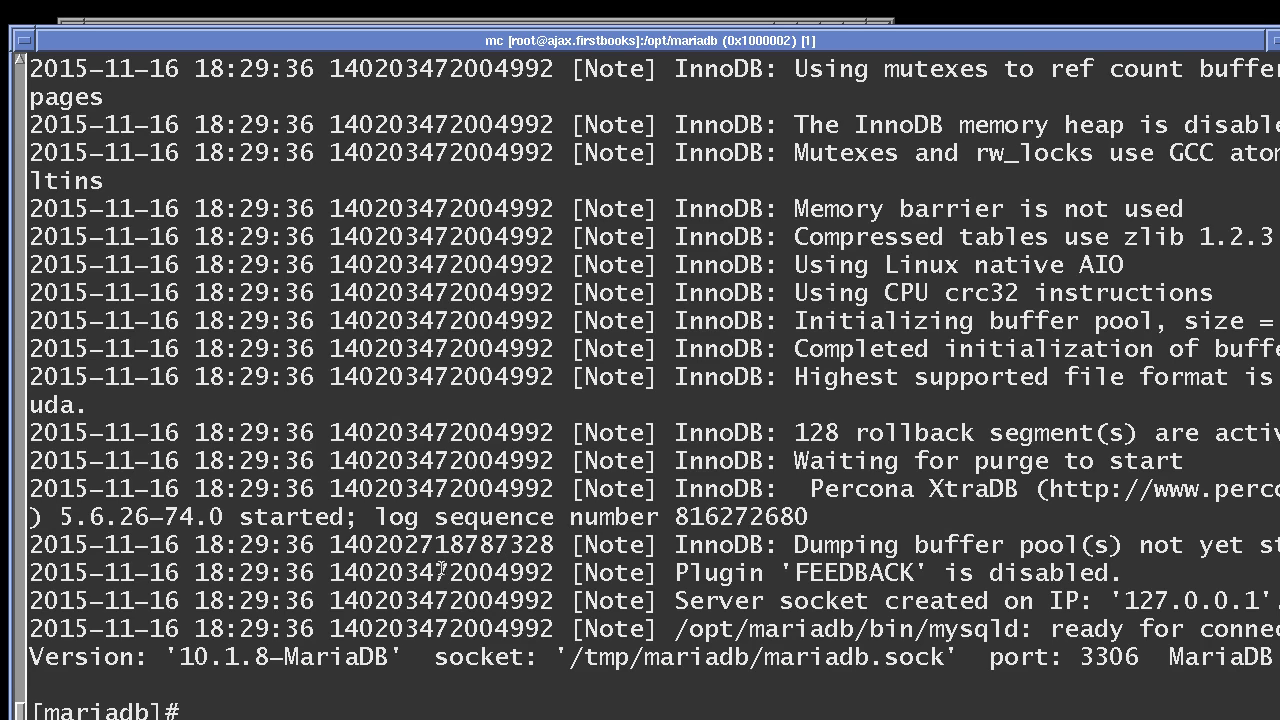
pyautogui.hotkey('alt', 'Tab')
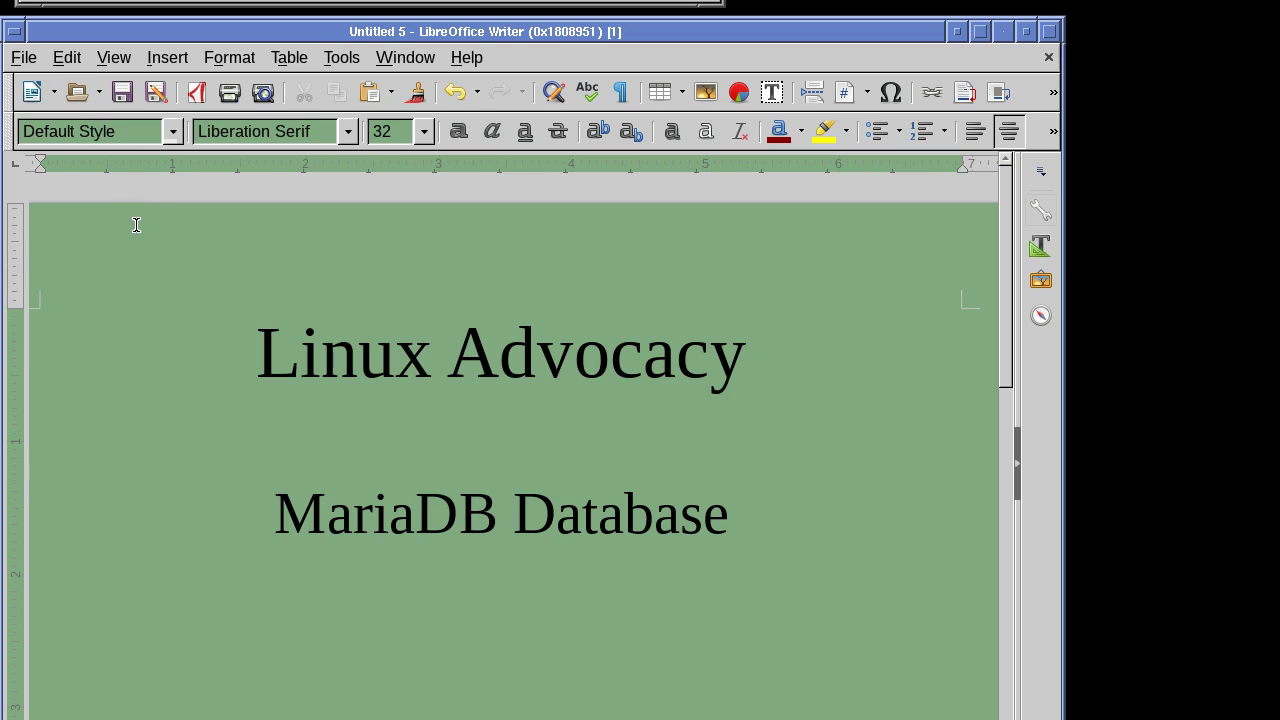
# Confirm mariadb-java-client-1.2.3.jar in the Advanced Java class path, then cancel out of Options.
pyautogui.click(340, 60)
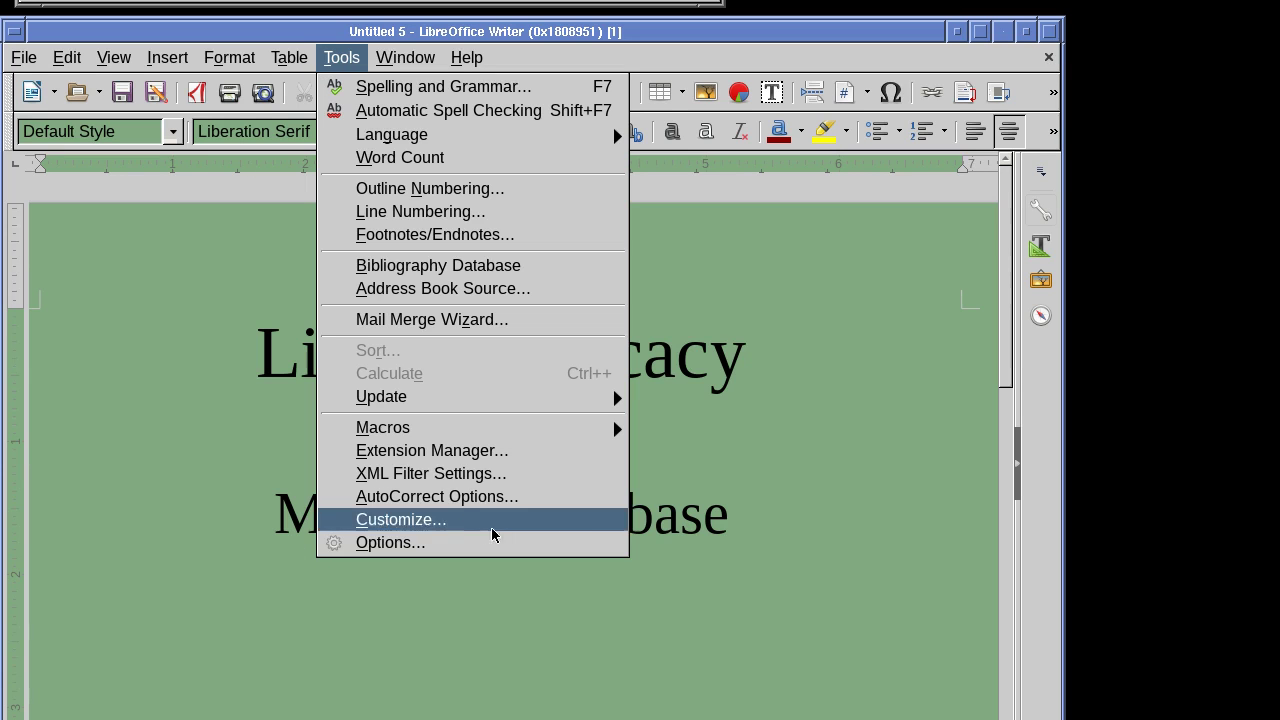
pyautogui.click(390, 542)
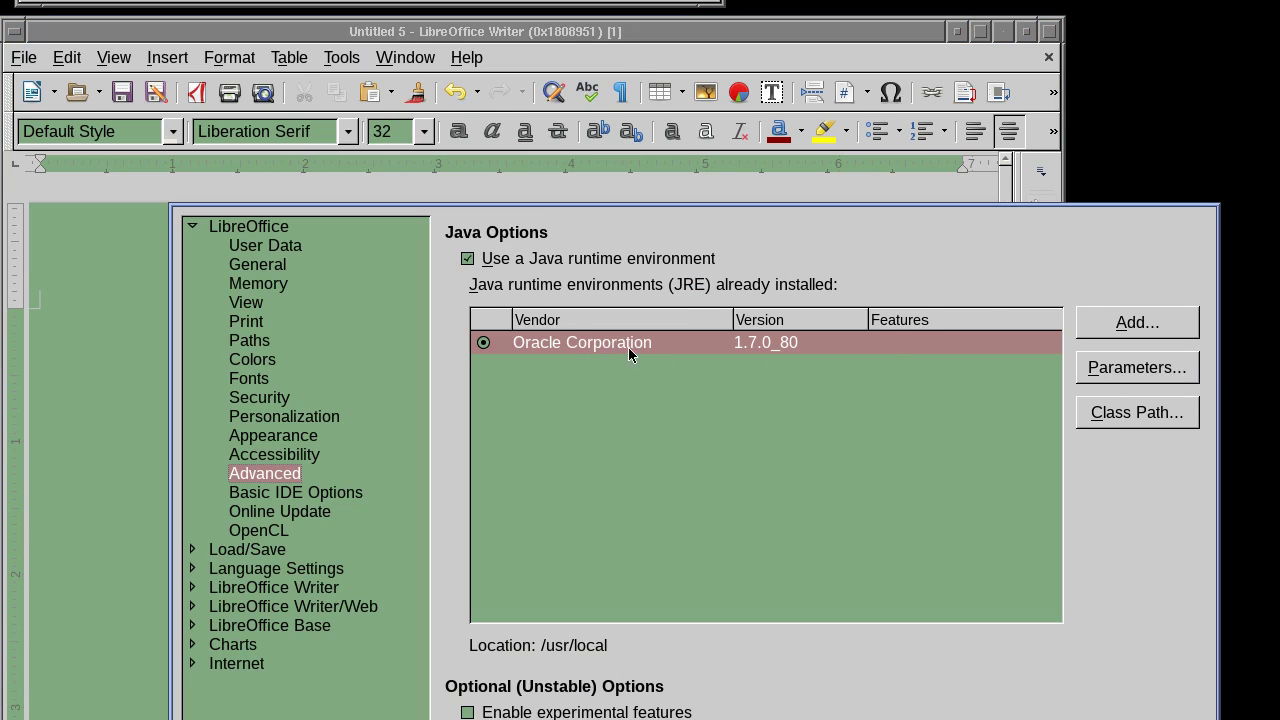
pyautogui.moveTo(934, 204); pyautogui.dragTo(835, 160)
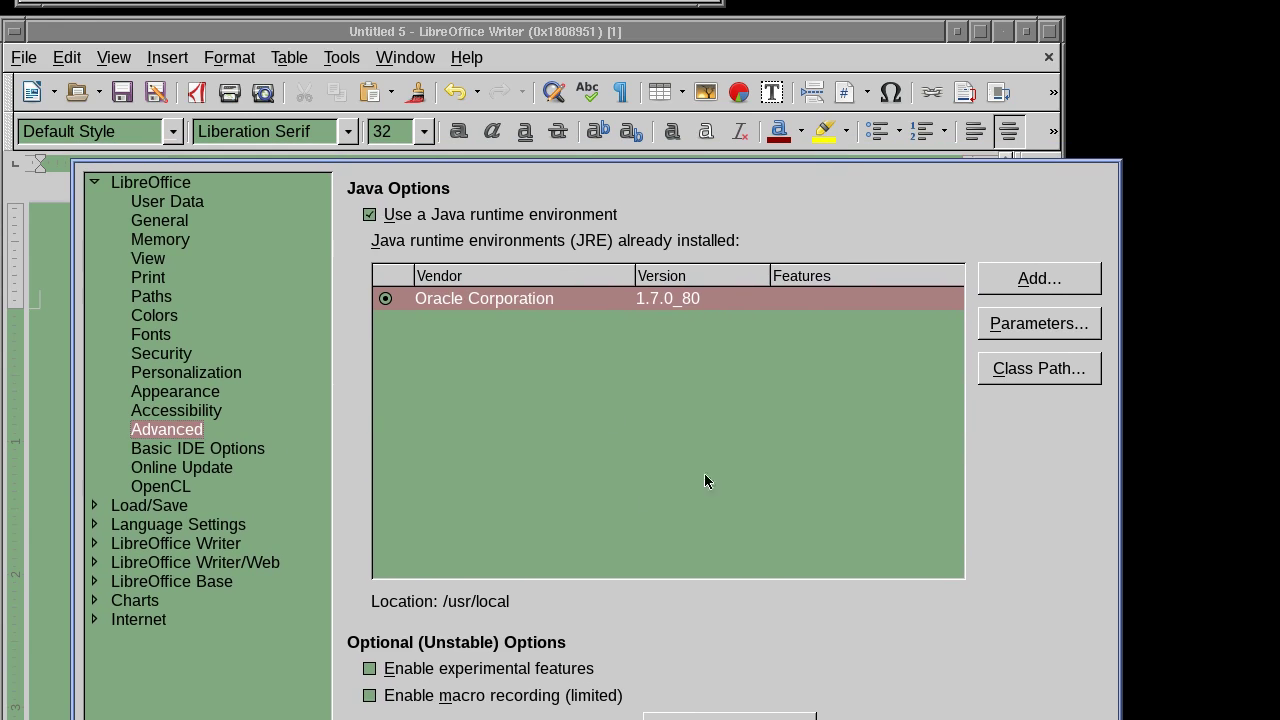
pyautogui.click(1034, 370)
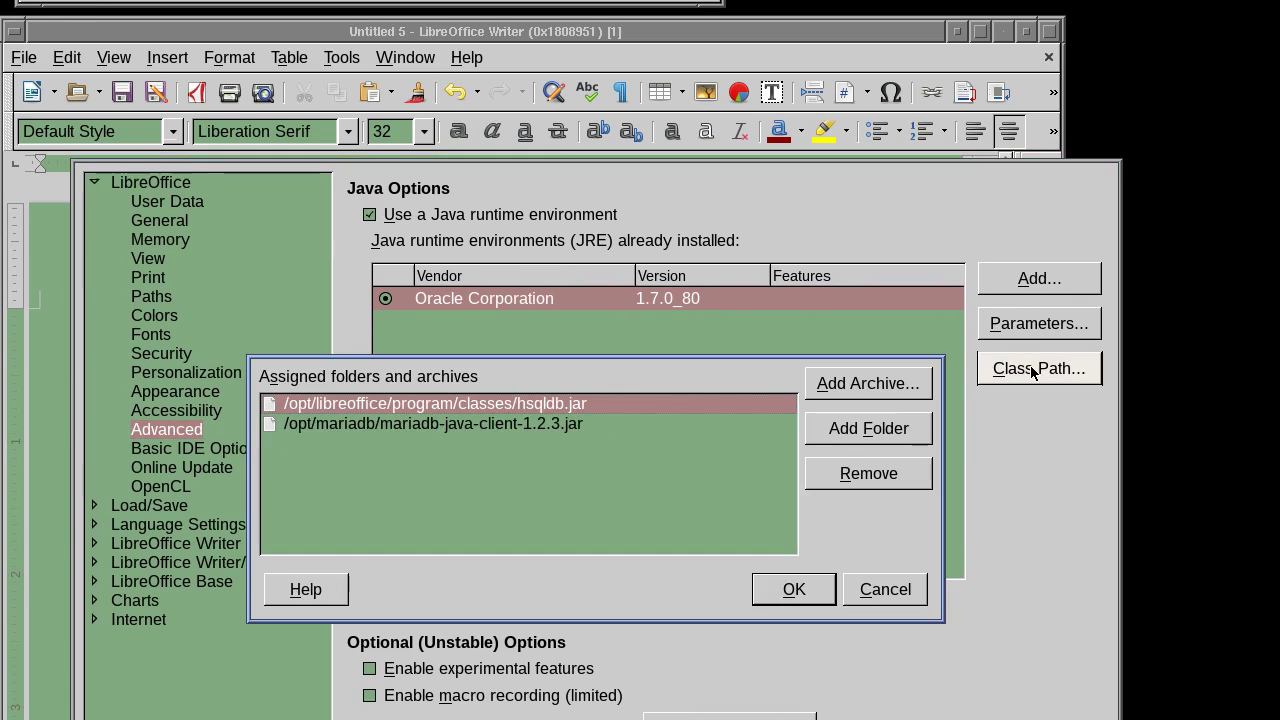
pyautogui.click(386, 425)
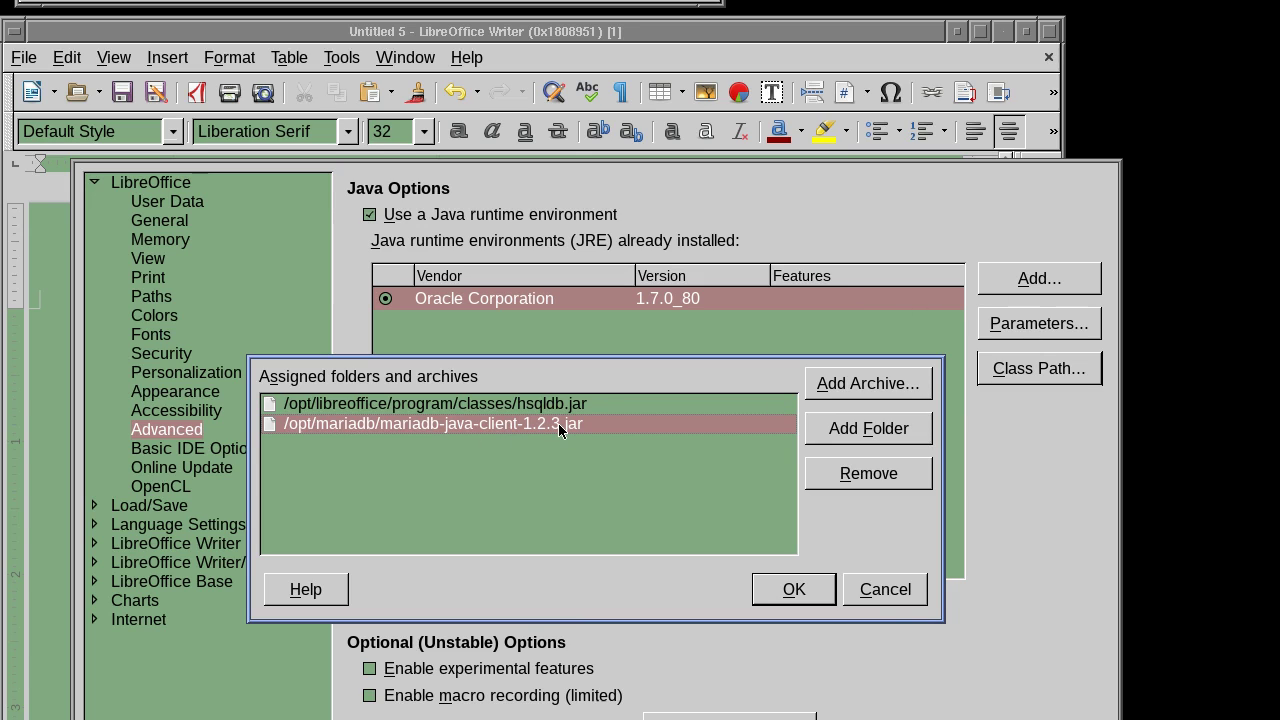
pyautogui.click(885, 591)
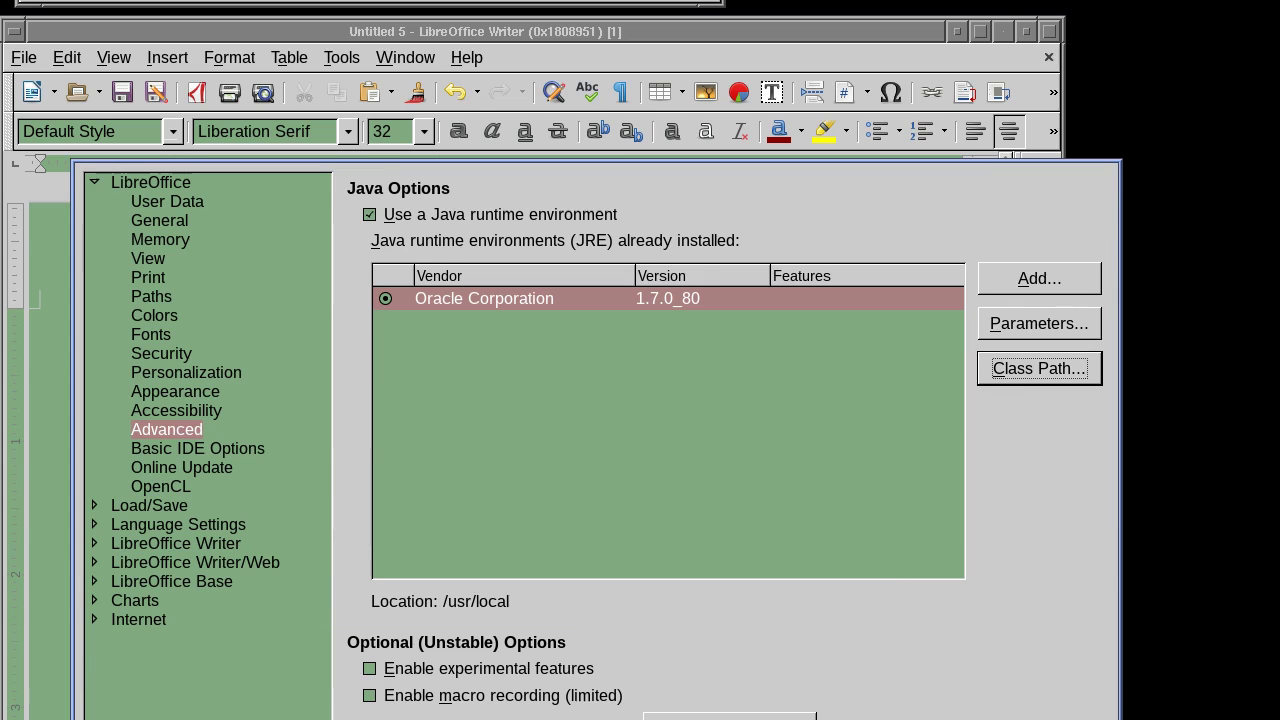
pyautogui.press('Escape')
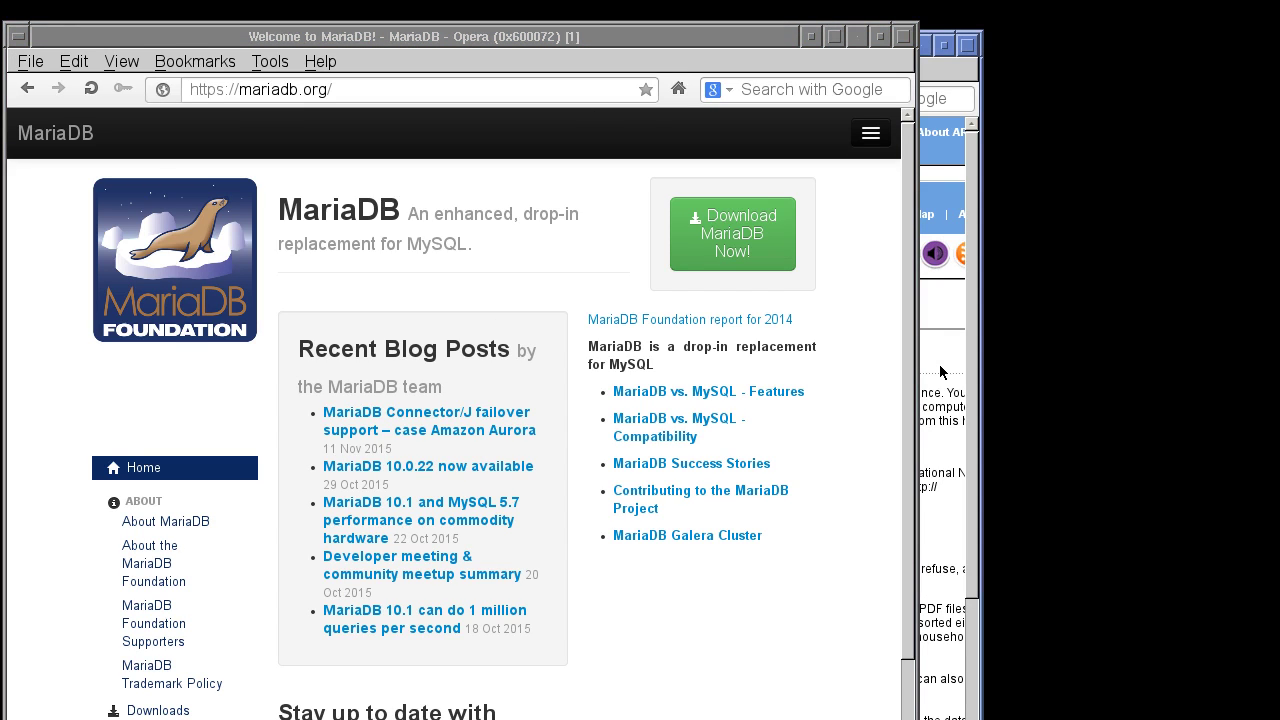
# Raise the USDA Opera window, shift it left, and follow the Download link.
pyautogui.click(940, 372)
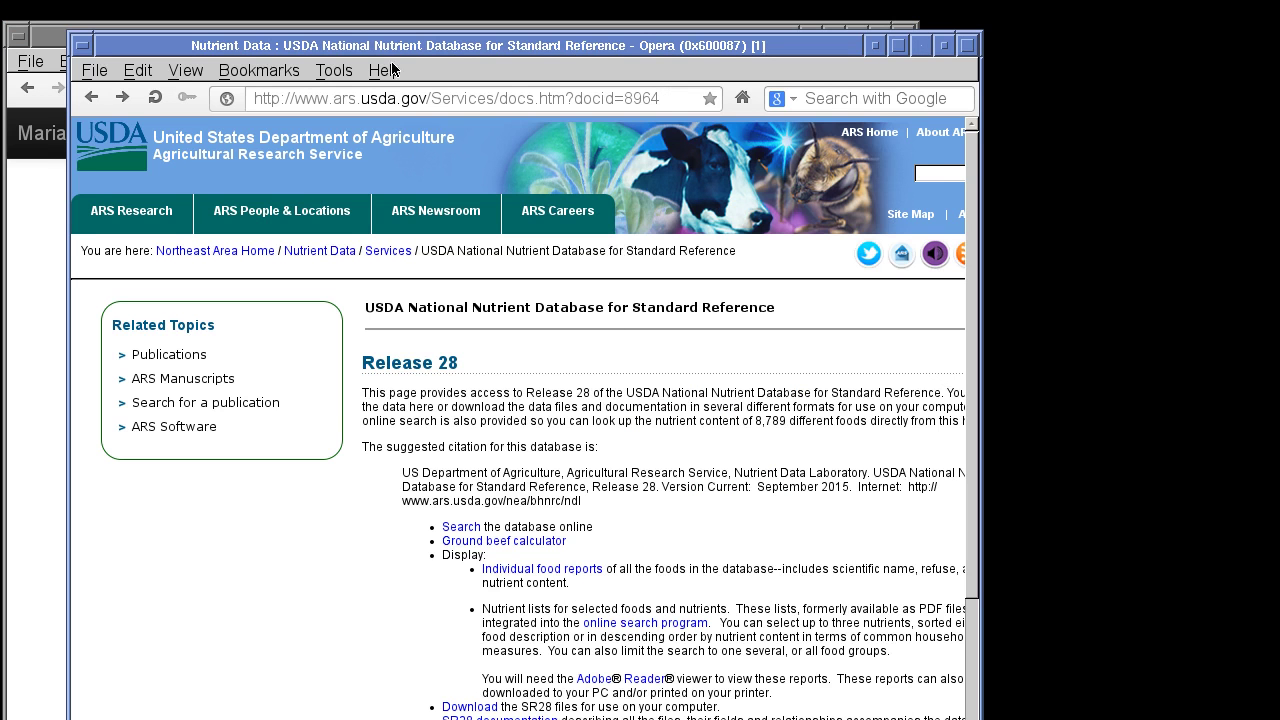
pyautogui.moveTo(395, 47); pyautogui.dragTo(359, 47)
pyautogui.moveTo(365, 247)
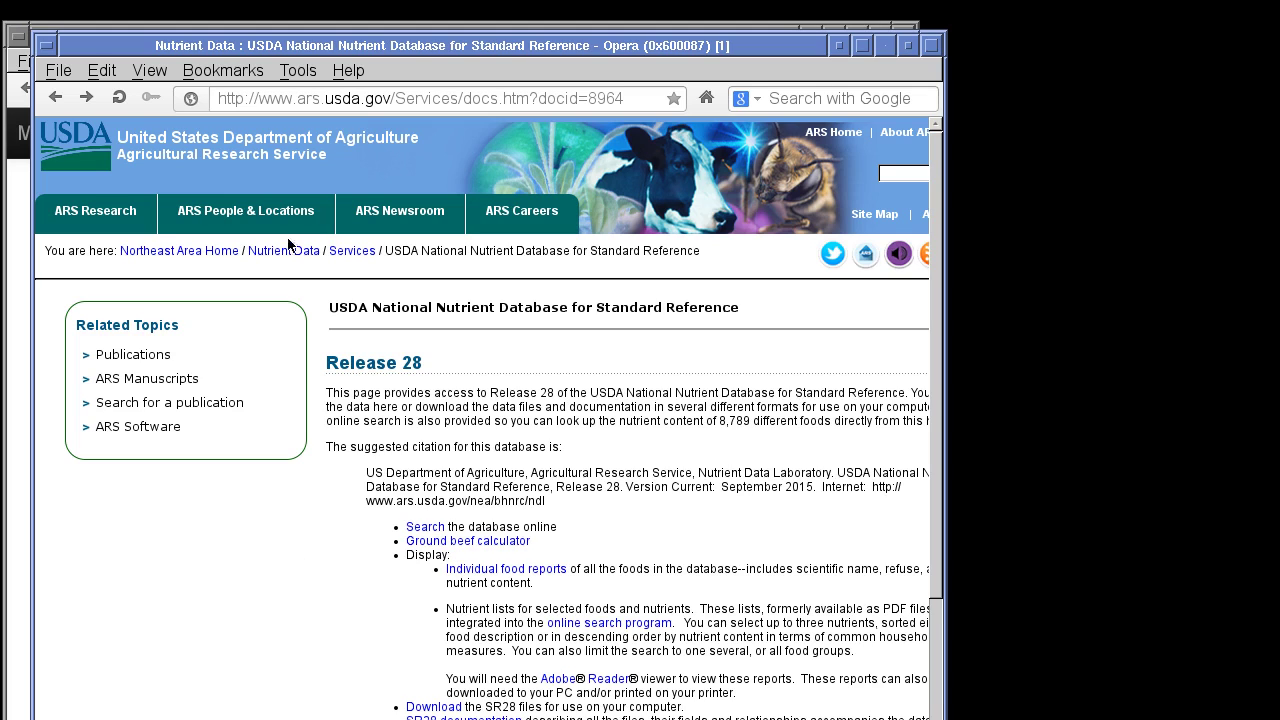
pyautogui.click(434, 707)
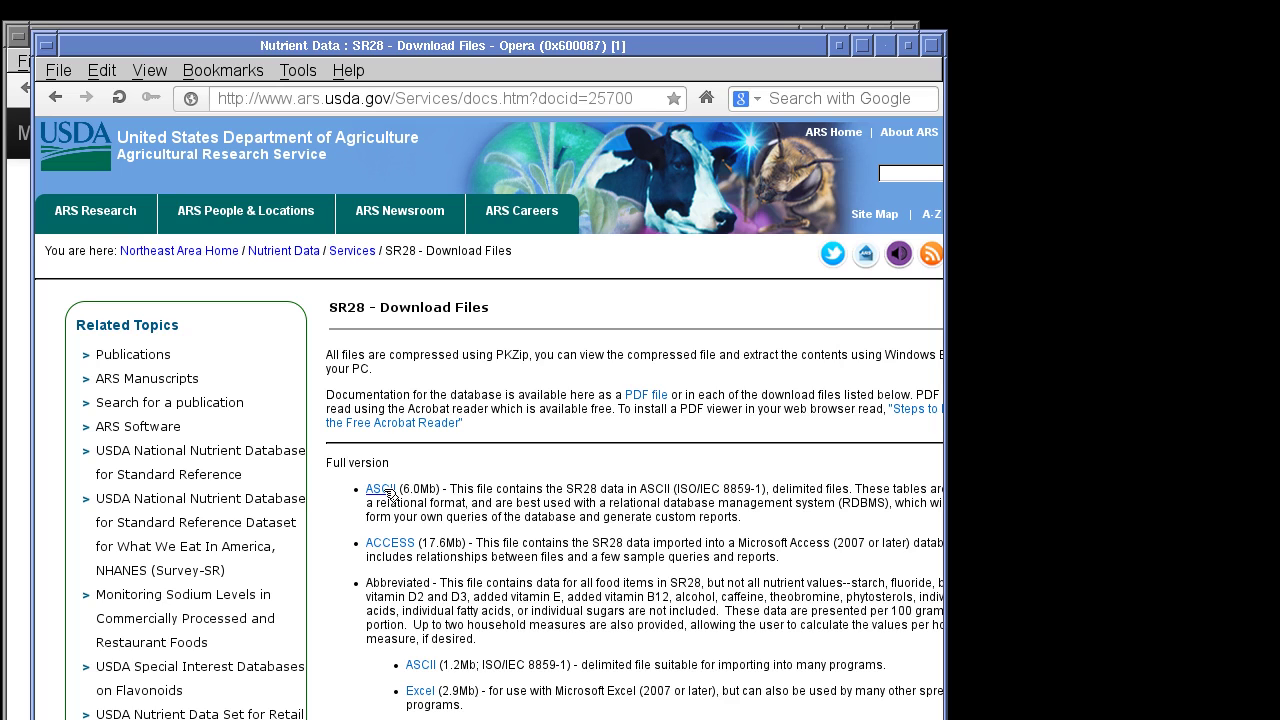
# Launch the Database Wizard from Writer's File > New > Database.
pyautogui.hotkey('alt', 'Tab')
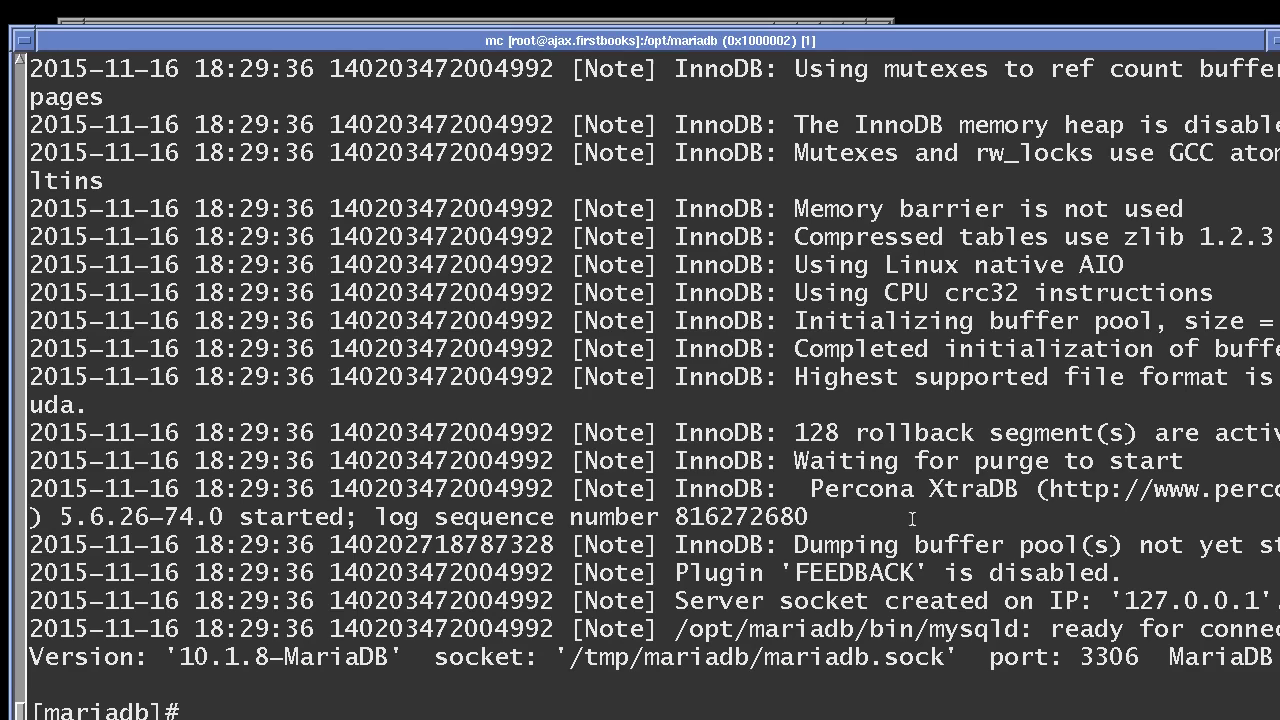
pyautogui.hotkey('alt', 'Tab')
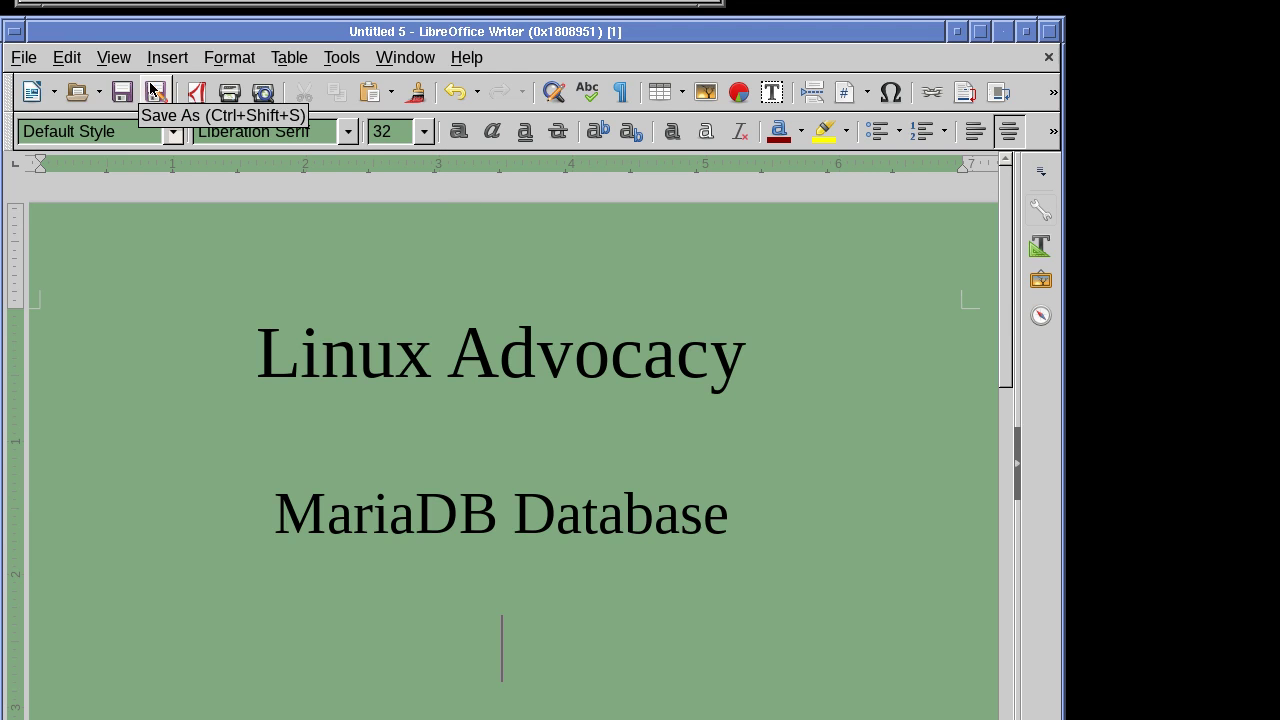
pyautogui.click(23, 58)
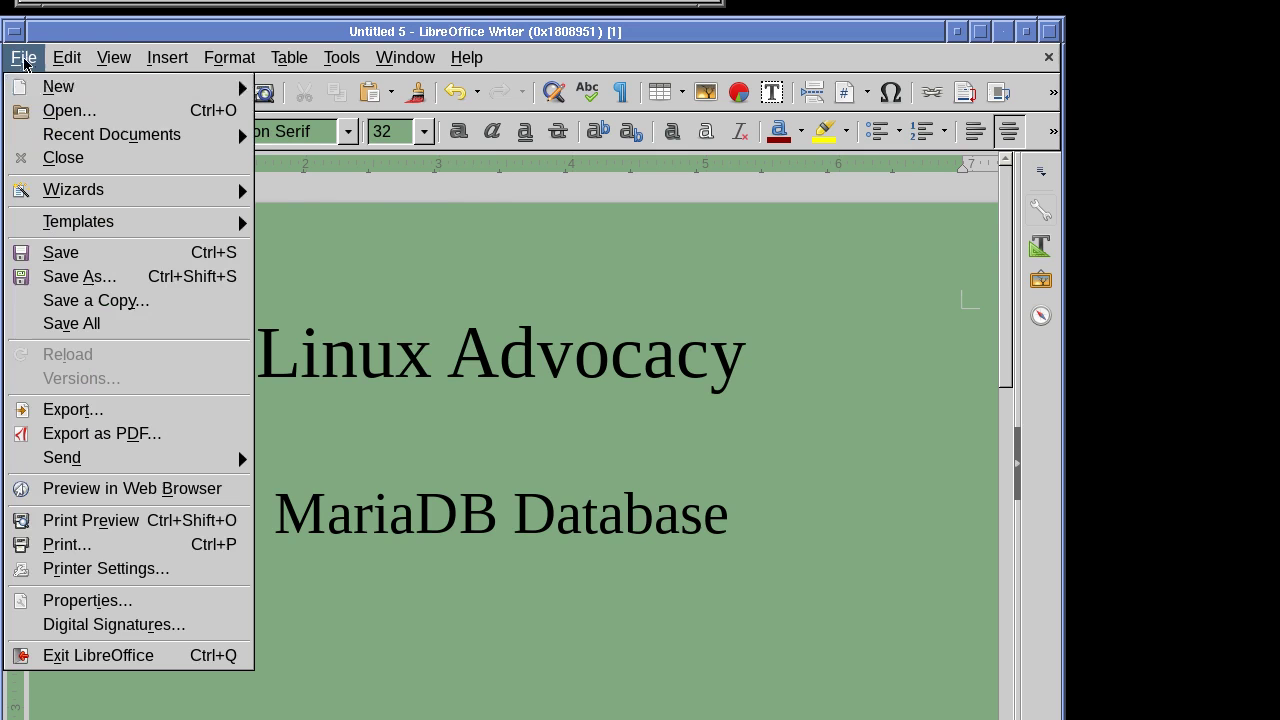
pyautogui.moveTo(42, 90)
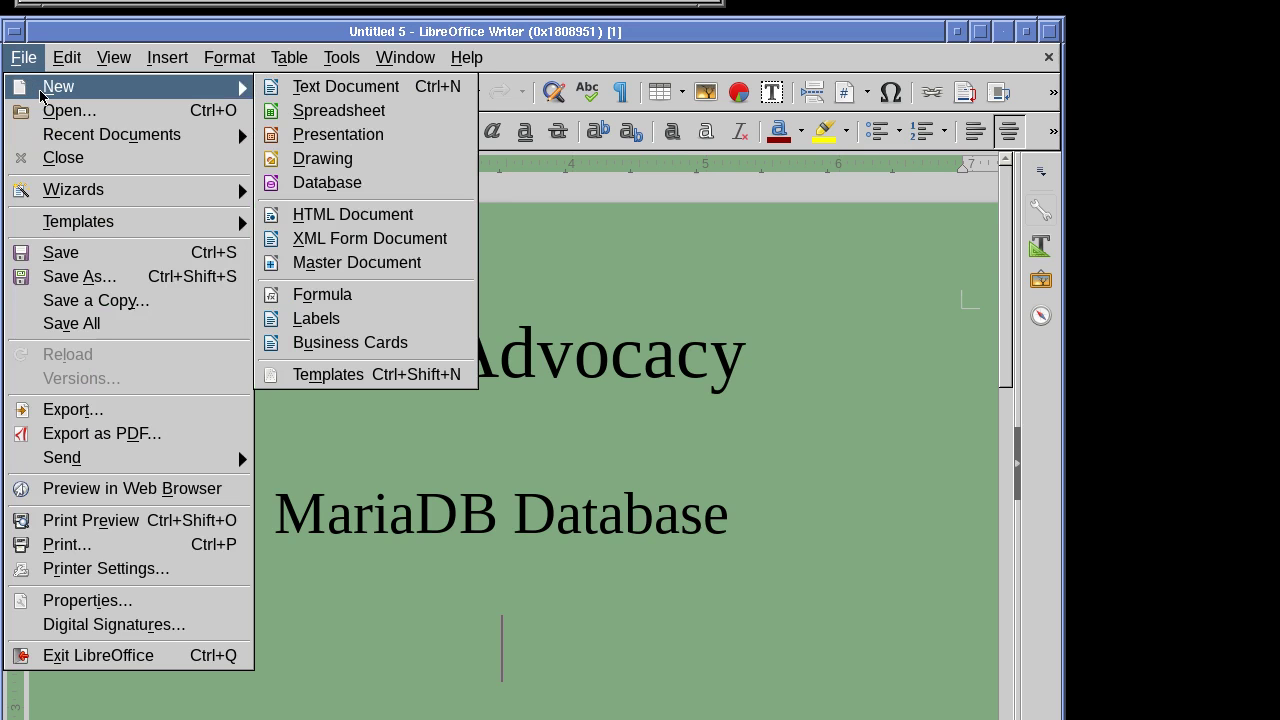
pyautogui.click(335, 182)
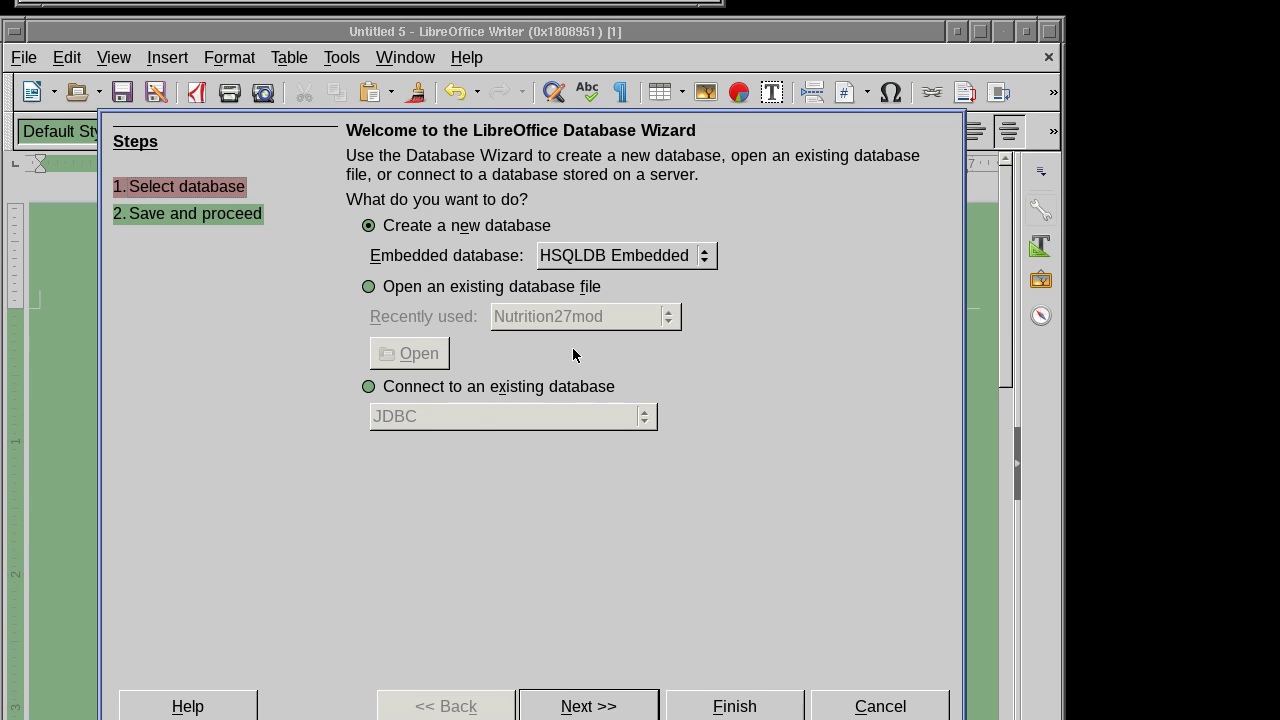
# Choose to connect to an existing MySQL database, step ahead, then go back.
pyautogui.click(369, 388)
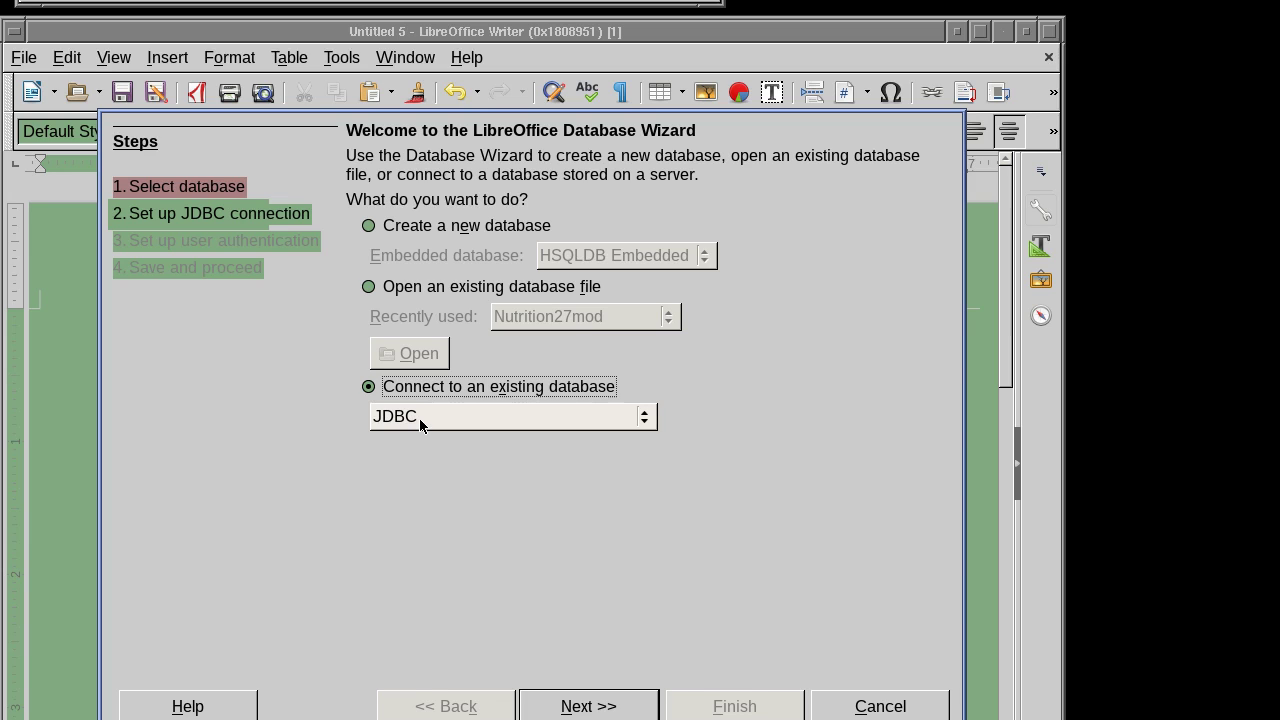
pyautogui.click(642, 417)
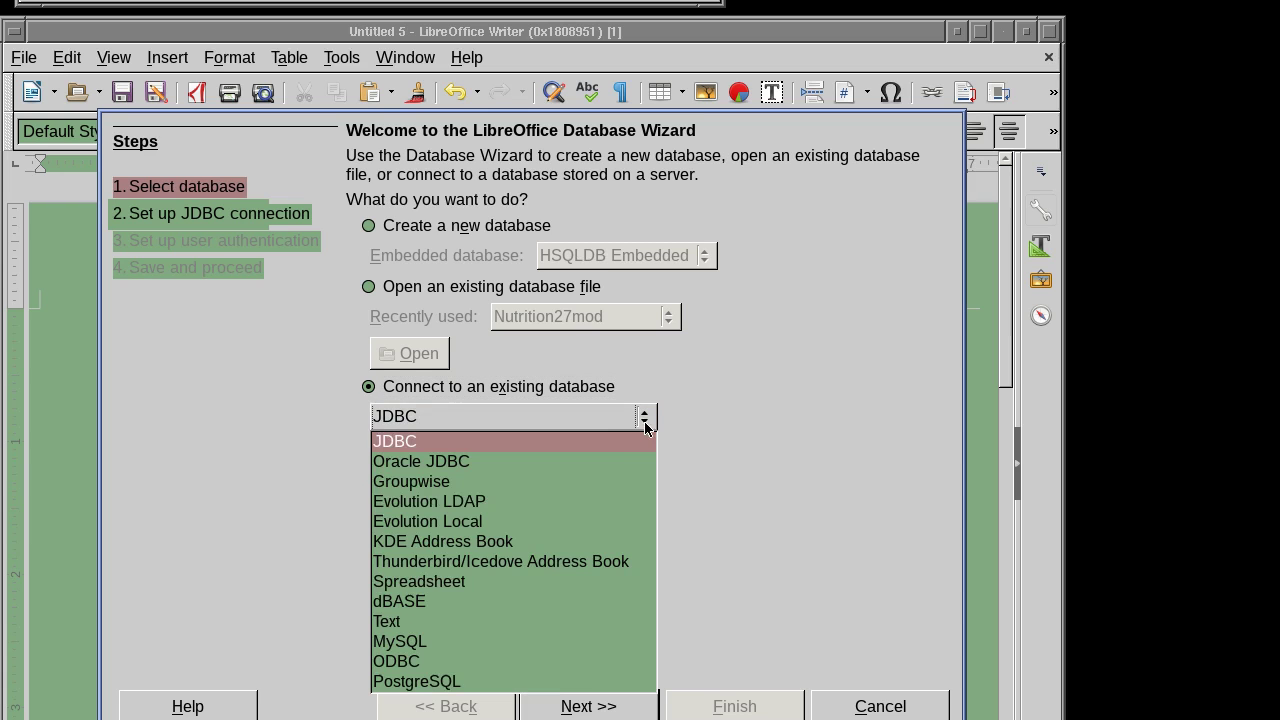
pyautogui.click(424, 641)
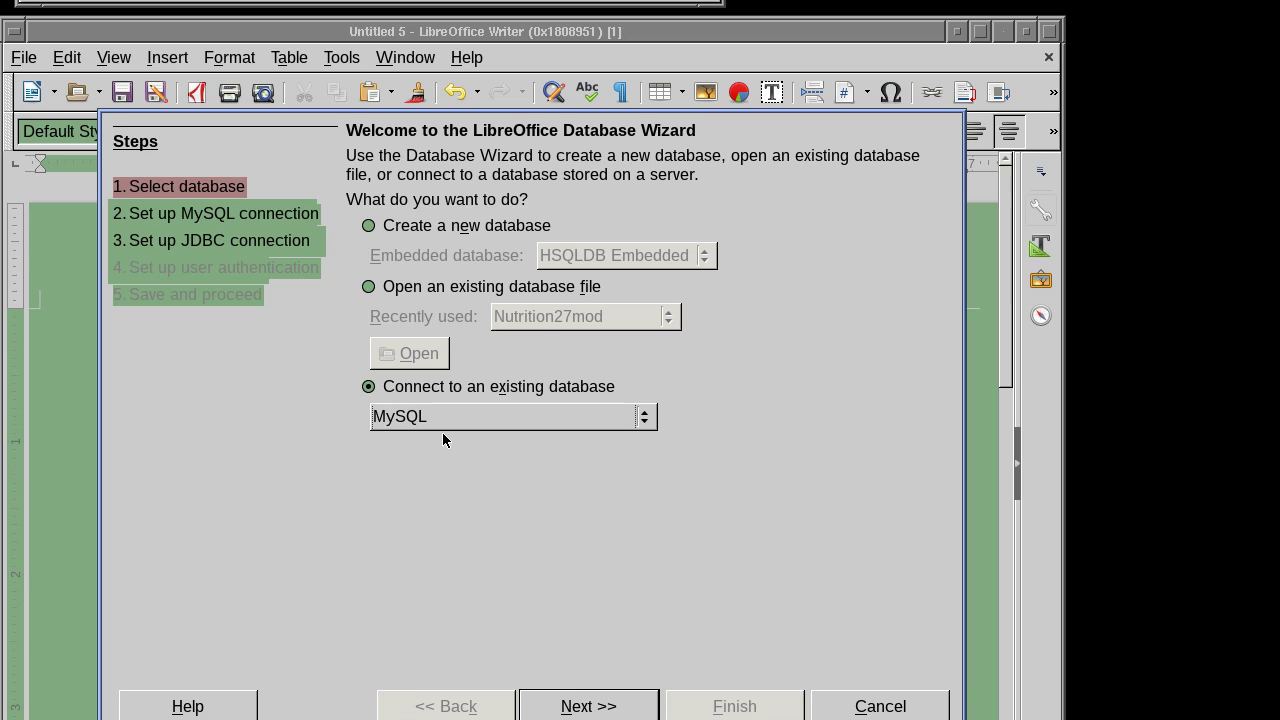
pyautogui.click(586, 708)
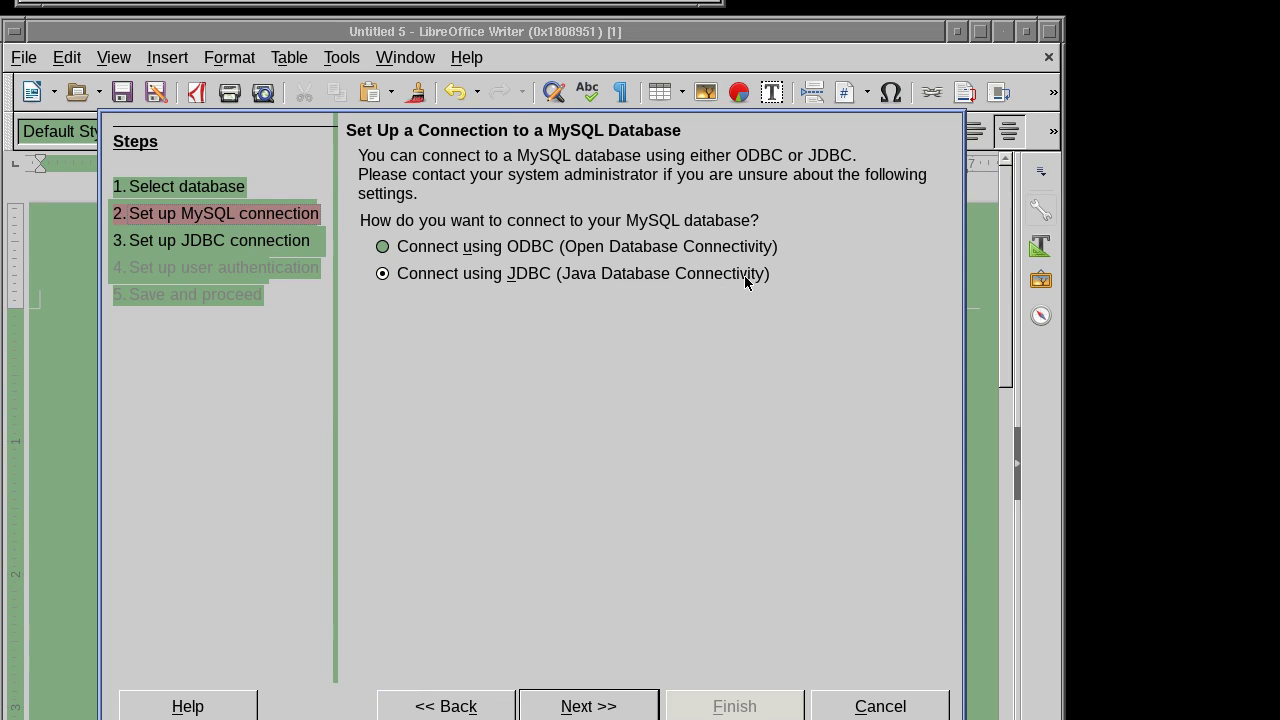
pyautogui.click(455, 706)
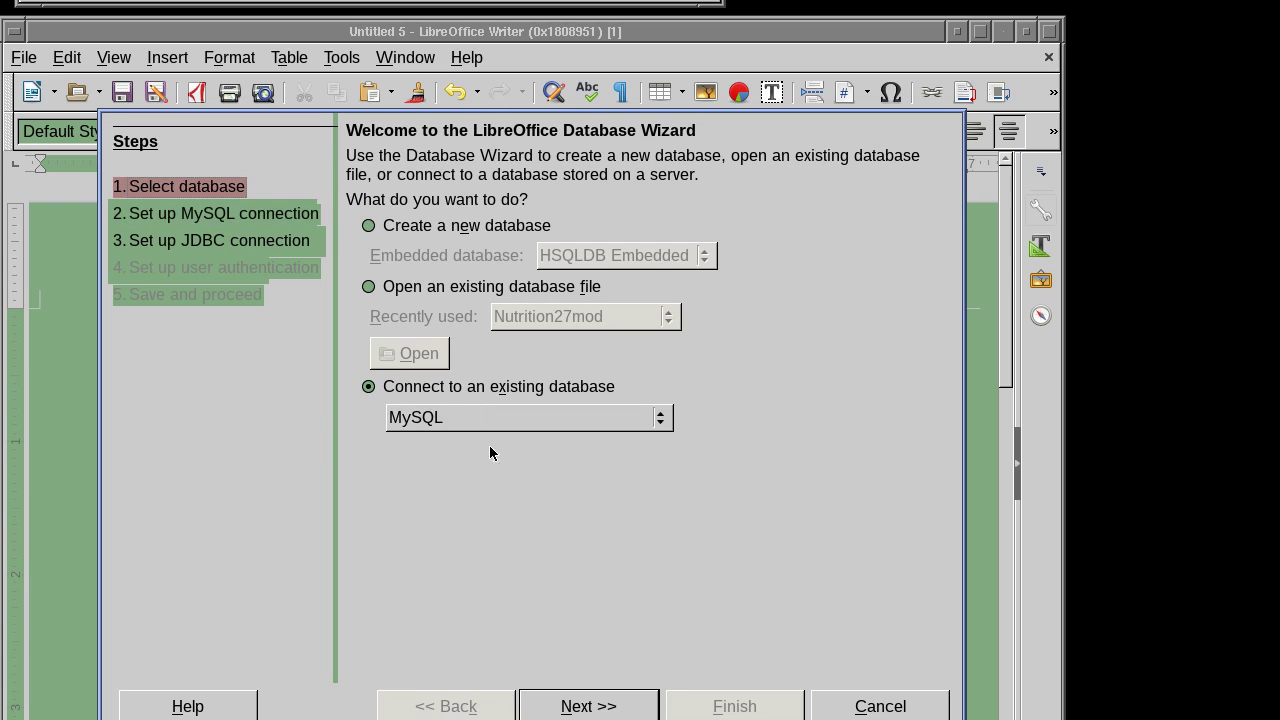
# Reselect MySQL and advance via JDBC to the connection-details page.
pyautogui.click(659, 420)
pyautogui.click(460, 442)
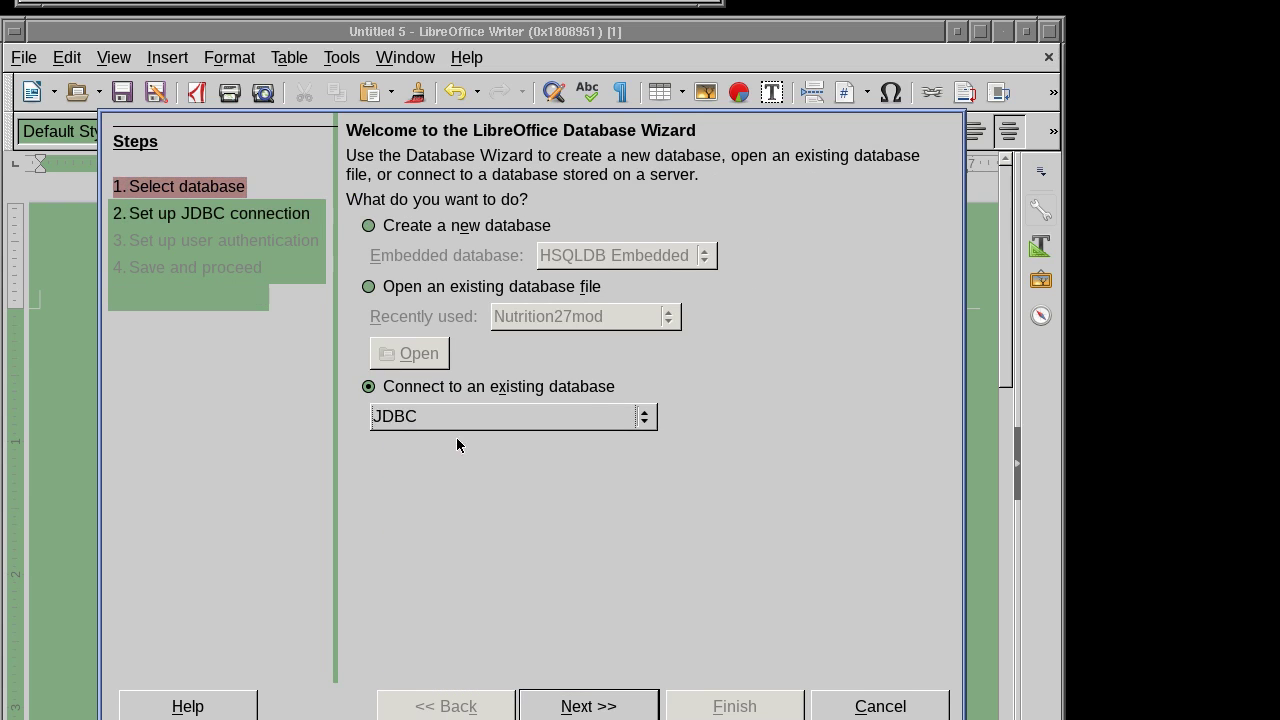
pyautogui.click(645, 417)
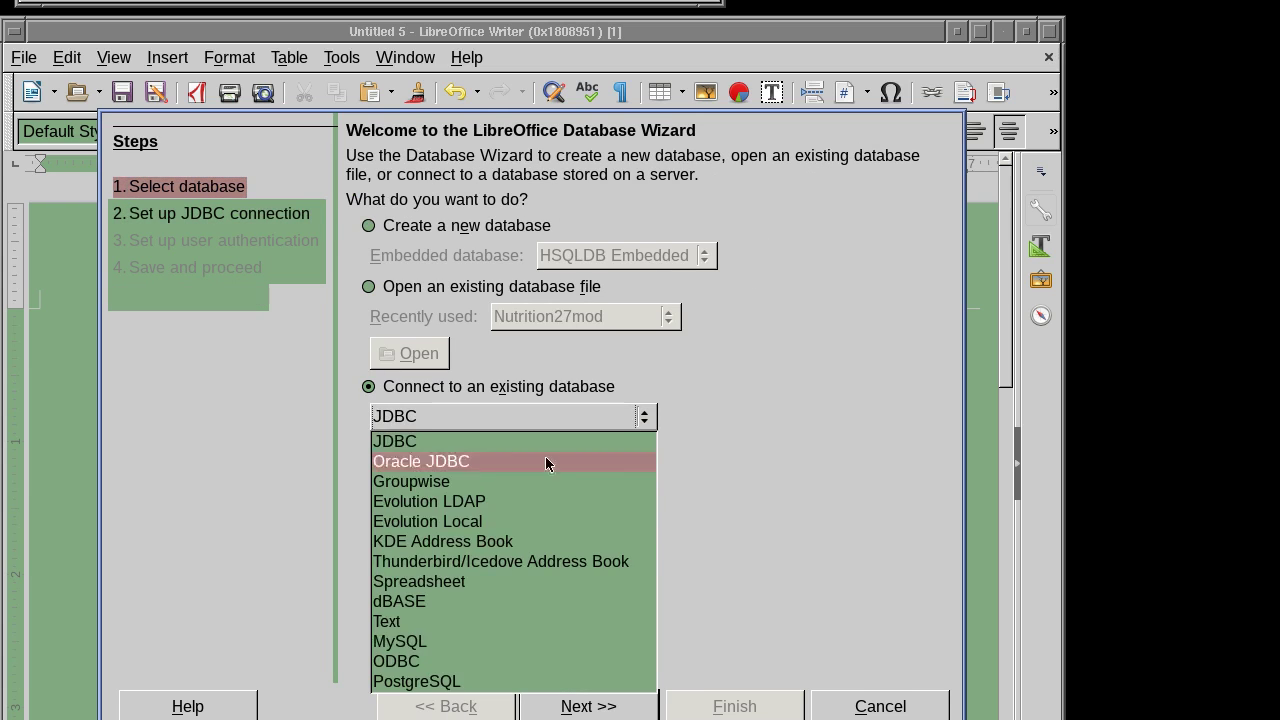
pyautogui.click(422, 640)
pyautogui.click(588, 706)
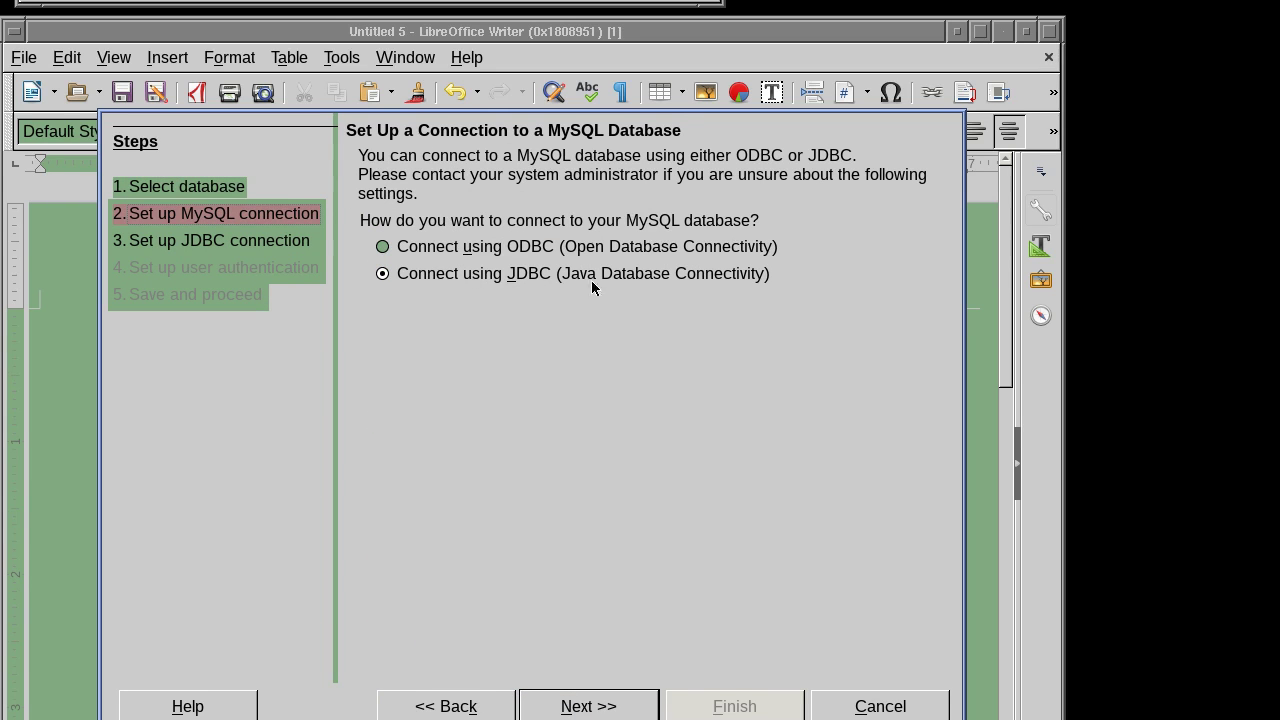
pyautogui.click(596, 705)
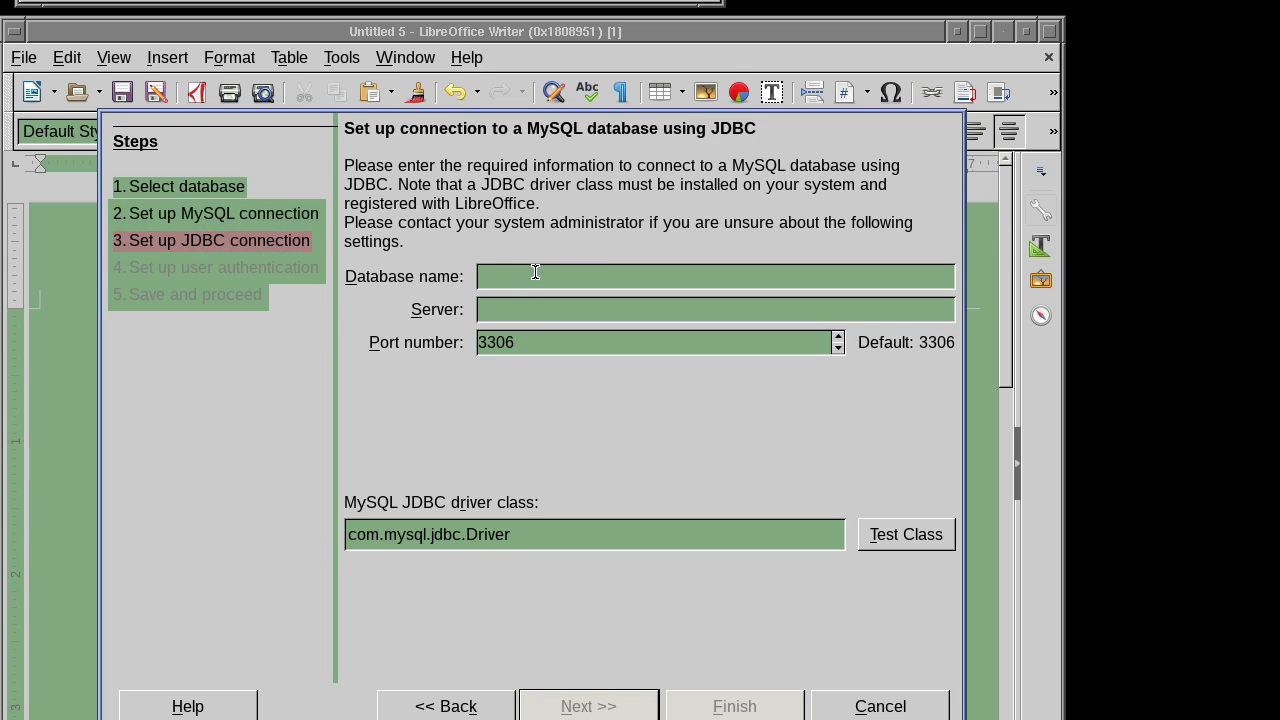
# Enter database name nutrition and server ajax, replacing earlier 127.0.0.1 and localhost tries.
pyautogui.write('nutrition')
pyautogui.click(537, 310)
pyautogui.write('1')
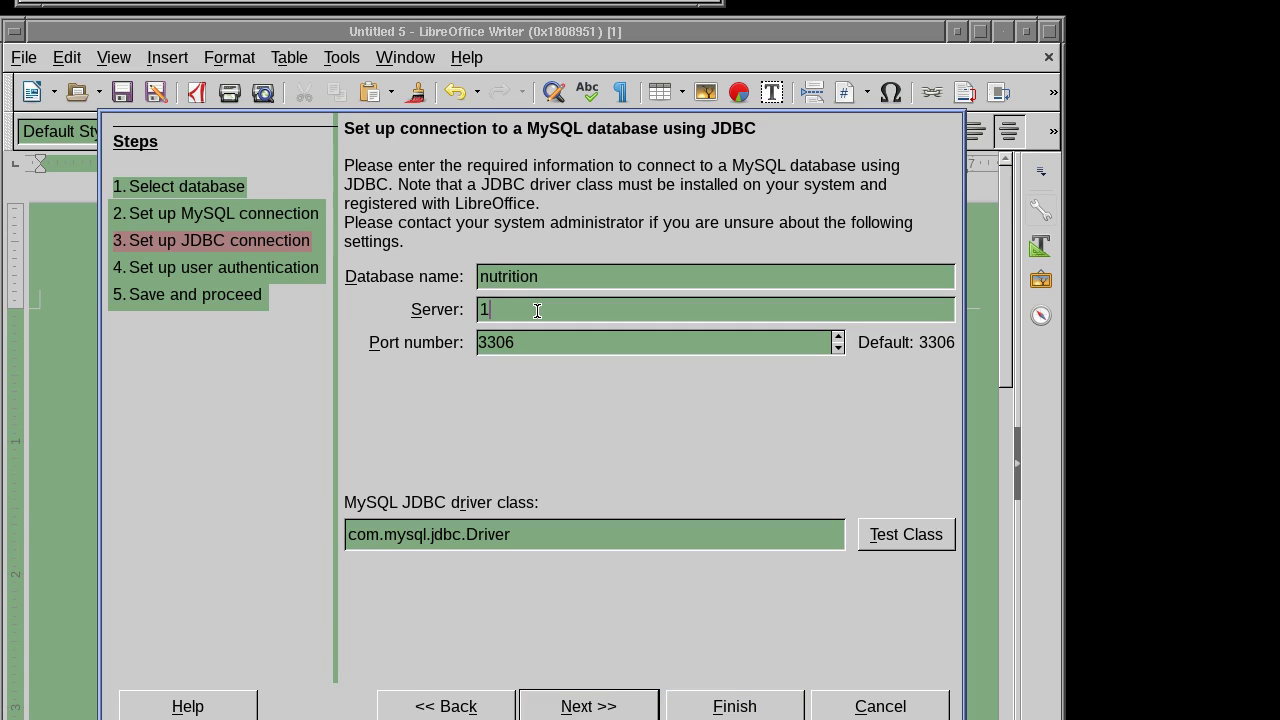
pyautogui.write('27.0.0.1')
pyautogui.press('BackSpace')
pyautogui.press('BackSpace')
pyautogui.press('BackSpace')
pyautogui.press('BackSpace')
pyautogui.press('BackSpace')
pyautogui.press('BackSpace')
pyautogui.press('BackSpace')
pyautogui.press('BackSpace')
pyautogui.press('BackSpace')
pyautogui.write('localhost')
pyautogui.press('BackSpace')
pyautogui.press('BackSpace')
pyautogui.press('BackSpace')
pyautogui.press('BackSpace')
pyautogui.press('BackSpace')
pyautogui.press('BackSpace')
pyautogui.press('BackSpace')
pyautogui.press('BackSpace')
pyautogui.press('BackSpace')
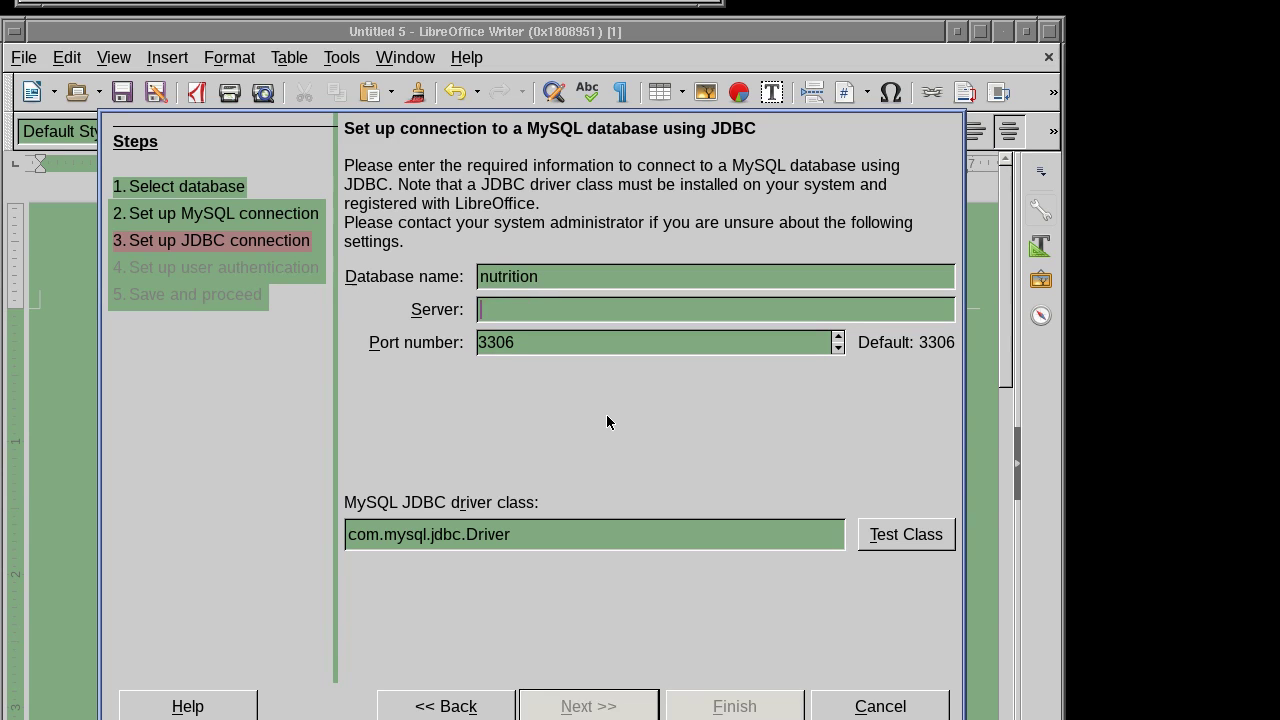
pyautogui.write('ajax')
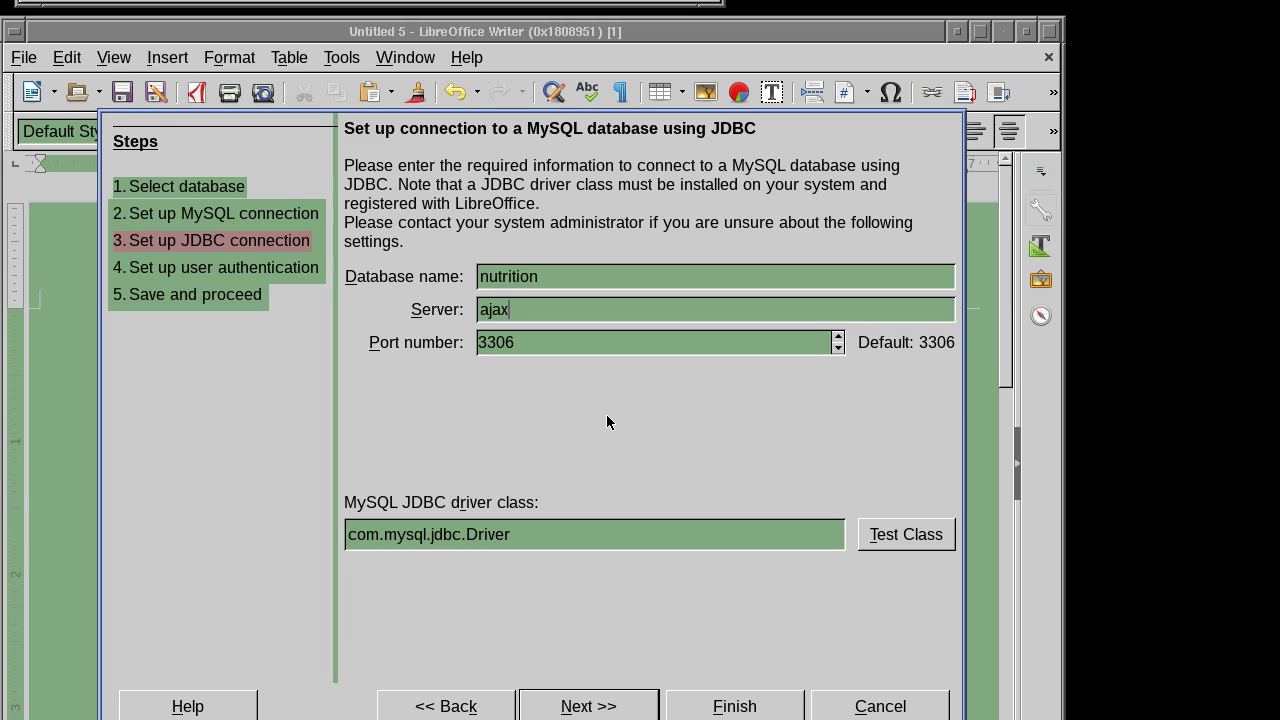
# Change the driver class to org.mariadb.jdbc.Driver, confirm it loads, and advance.
pyautogui.click(428, 527)
pyautogui.press('BackSpace')
pyautogui.press('BackSpace')
pyautogui.press('BackSpace')
pyautogui.press('BackSpace')
pyautogui.press('BackSpace')
pyautogui.press('BackSpace')
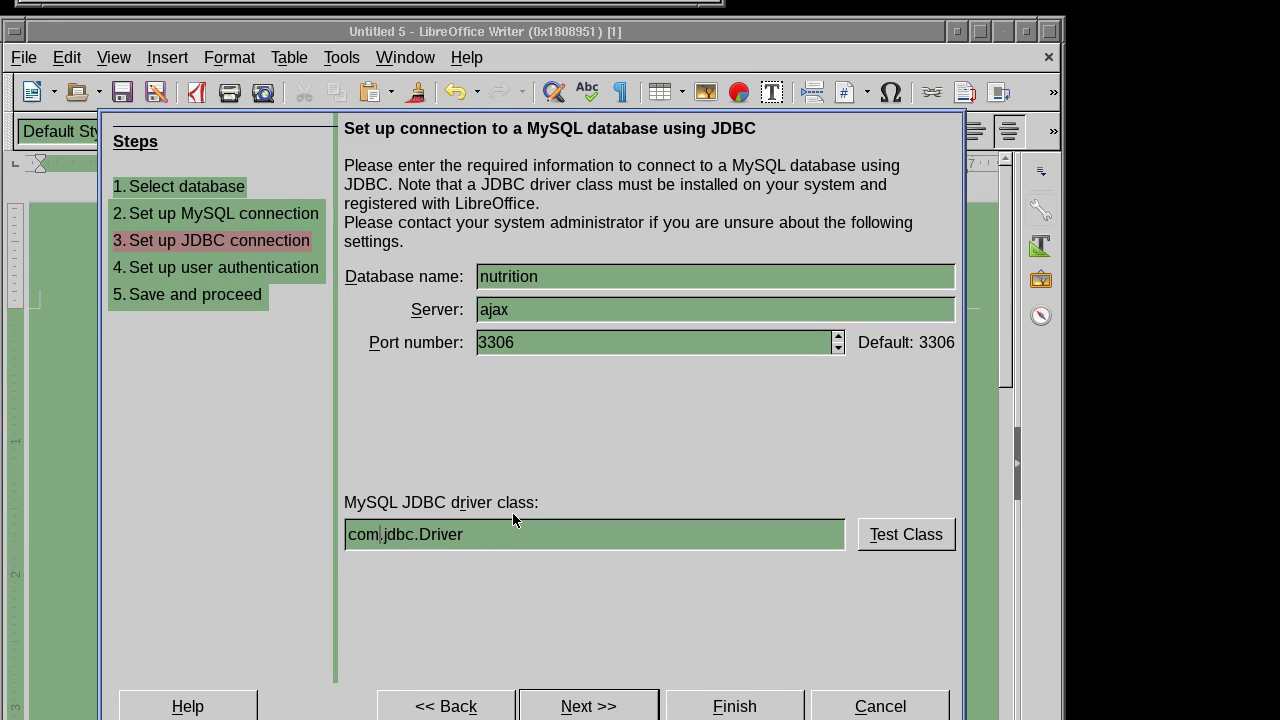
pyautogui.press('BackSpace')
pyautogui.press('BackSpace')
pyautogui.press('BackSpace')
pyautogui.write('org.m')
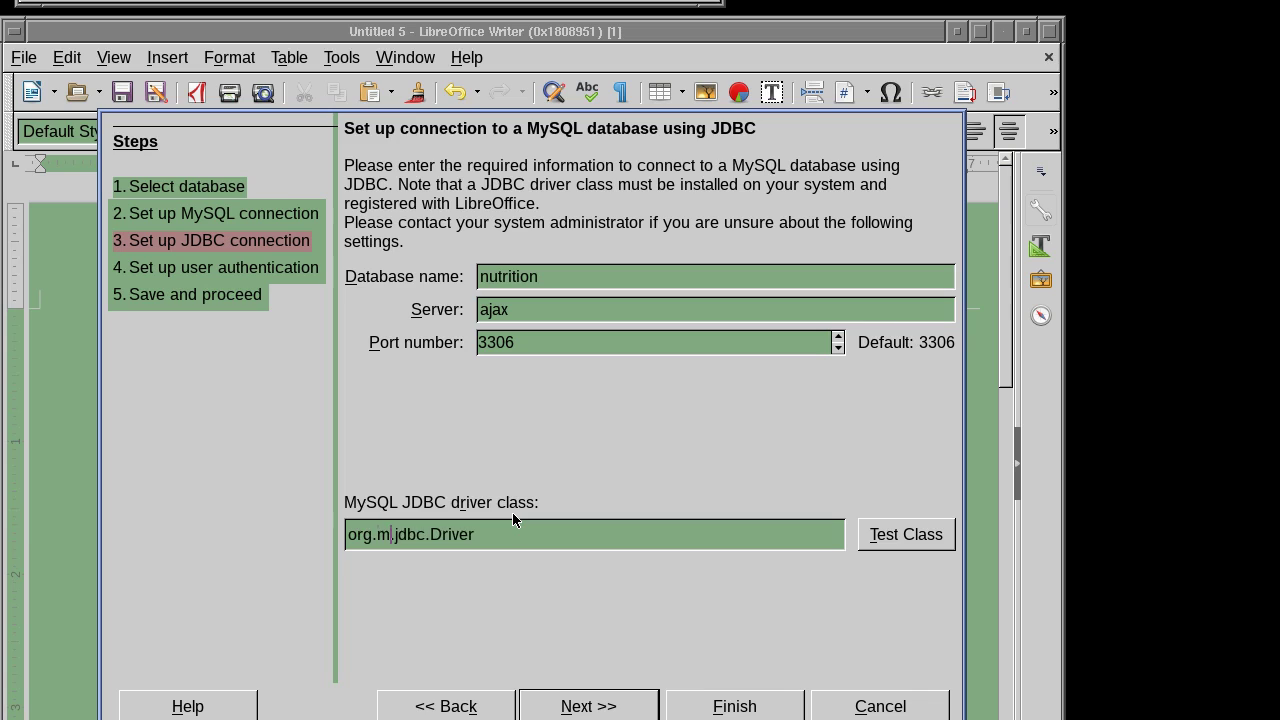
pyautogui.write('ariad')
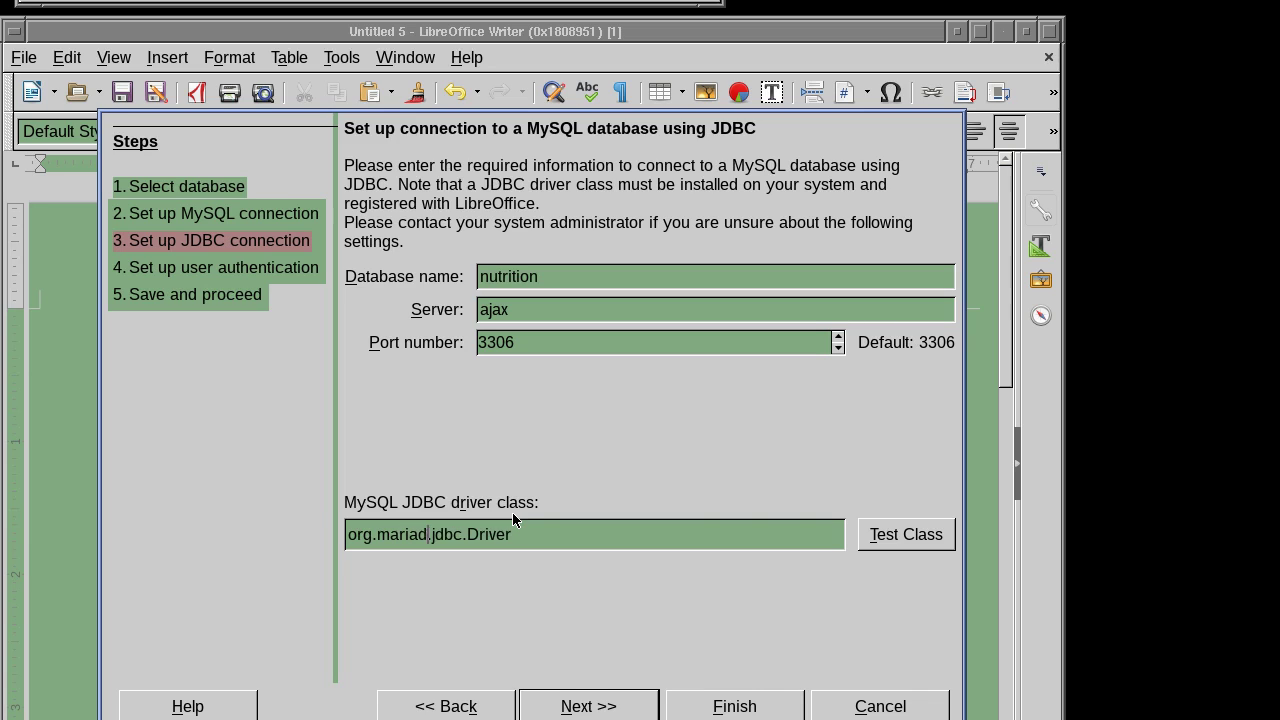
pyautogui.write('b')
pyautogui.click(890, 540)
pyautogui.click(524, 472)
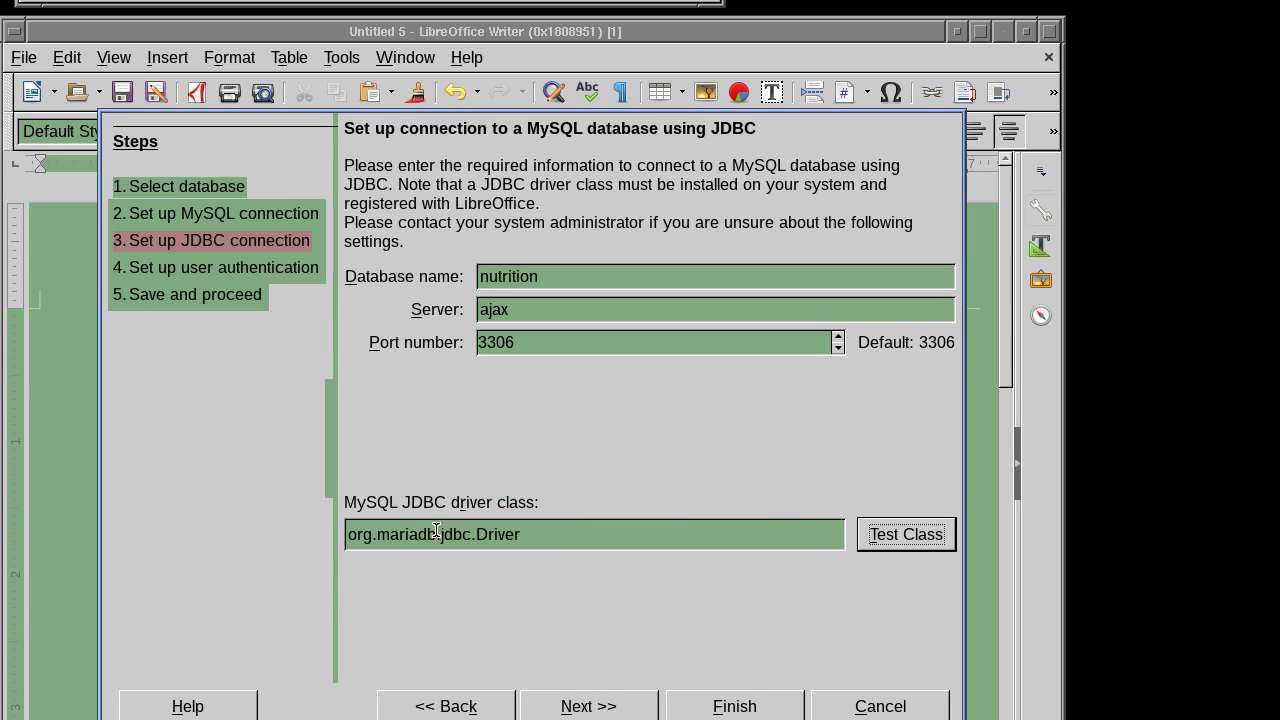
pyautogui.click(586, 706)
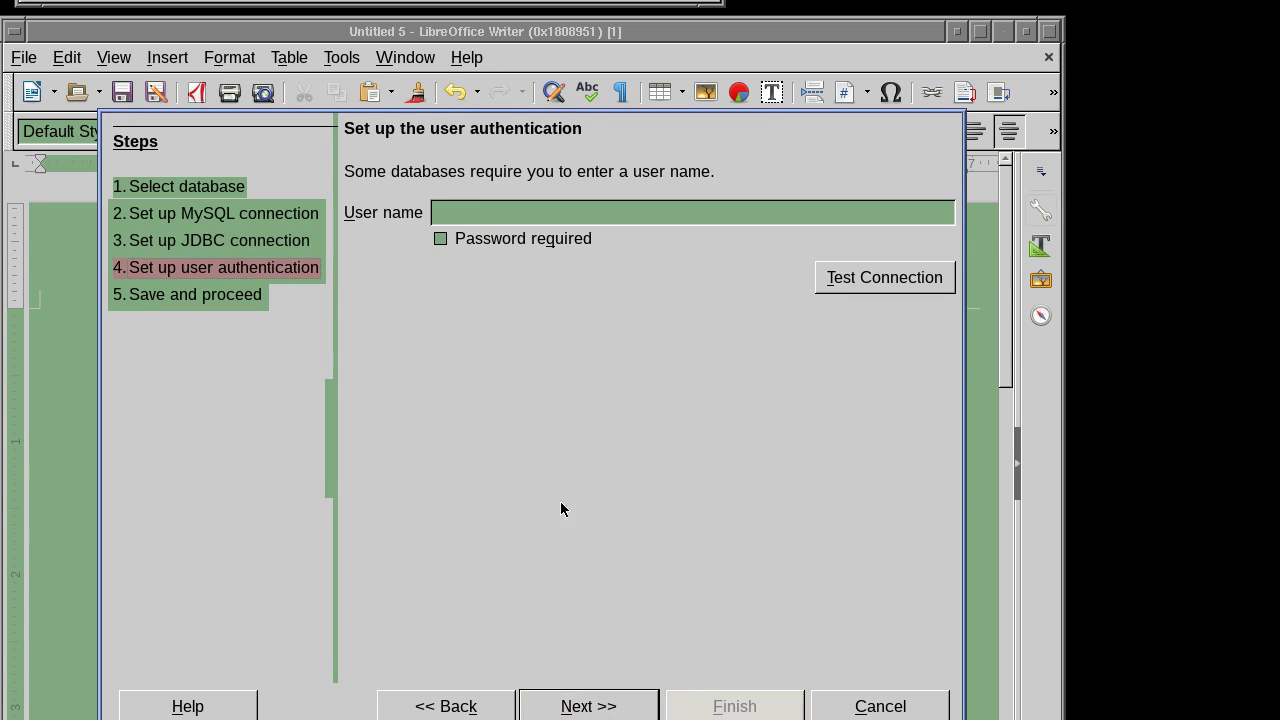
# Enter the database user name, view Save and proceed, then back up to database selection.
pyautogui.click(459, 212)
pyautogui.write('root')
pyautogui.click(603, 710)
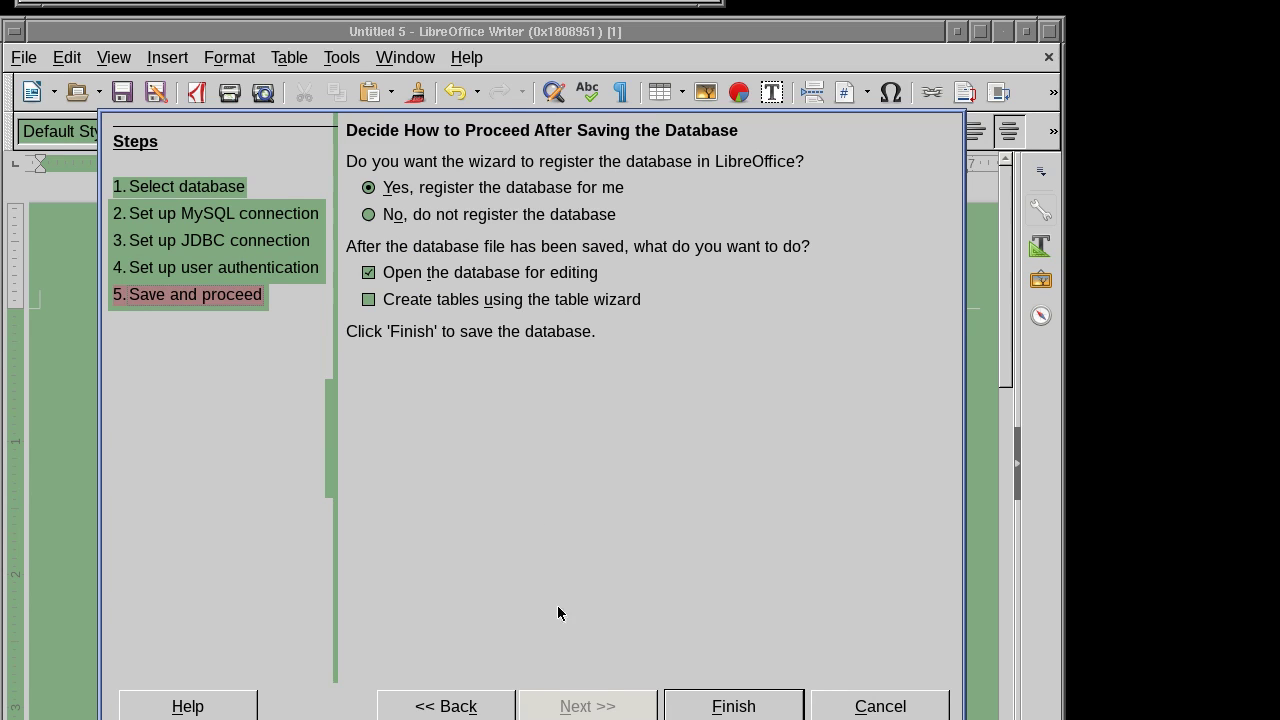
pyautogui.click(450, 706)
pyautogui.click(462, 708)
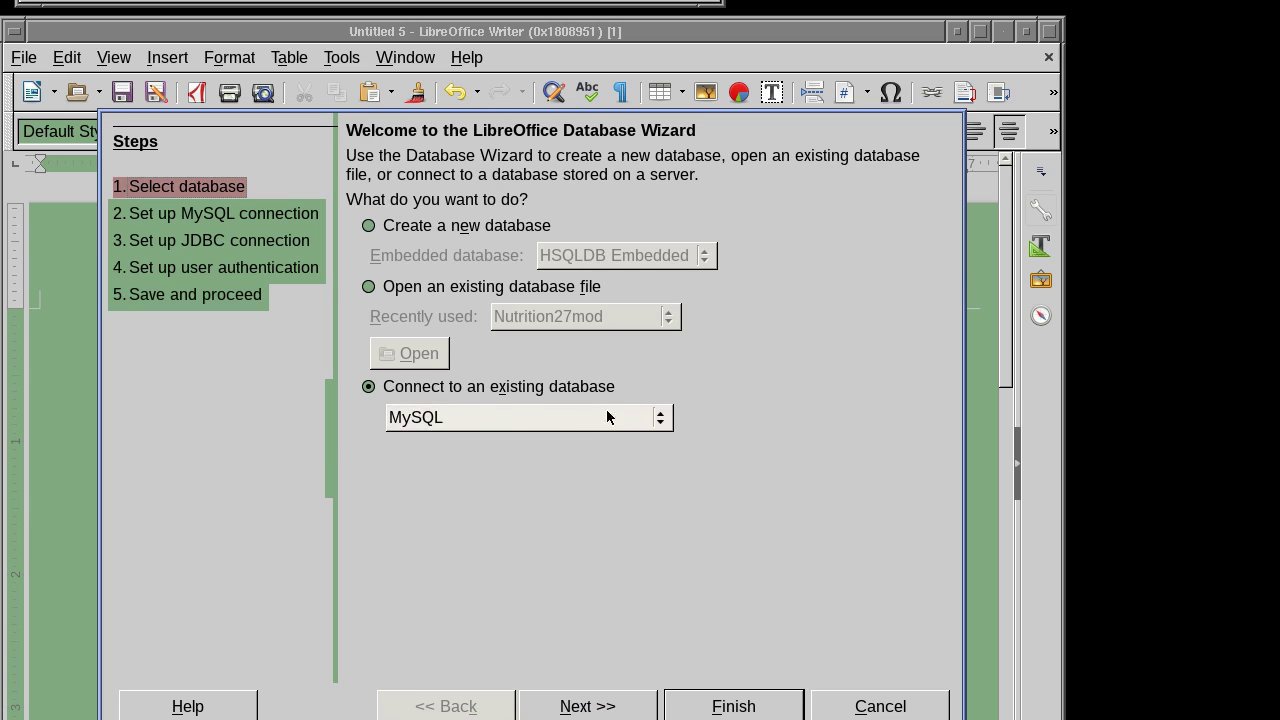
# Reselect MySQL, advance to user authentication, then cancel the Database Wizard.
pyautogui.click(662, 424)
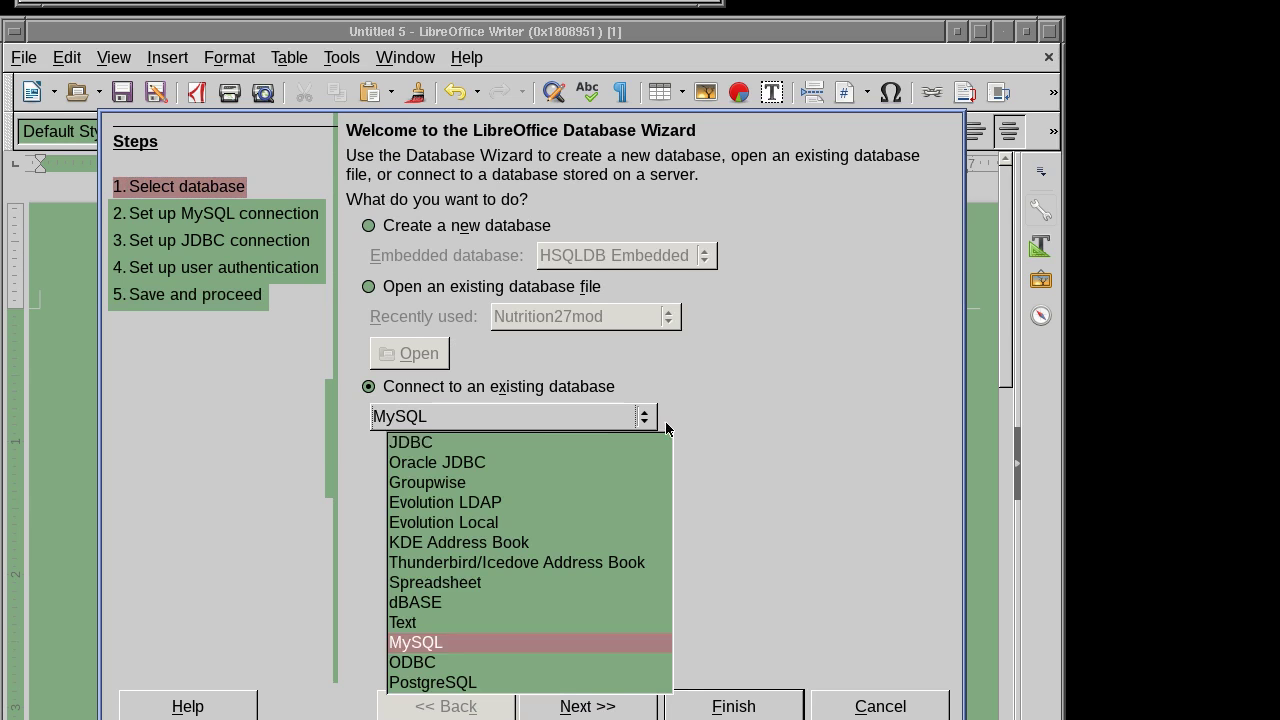
pyautogui.click(447, 641)
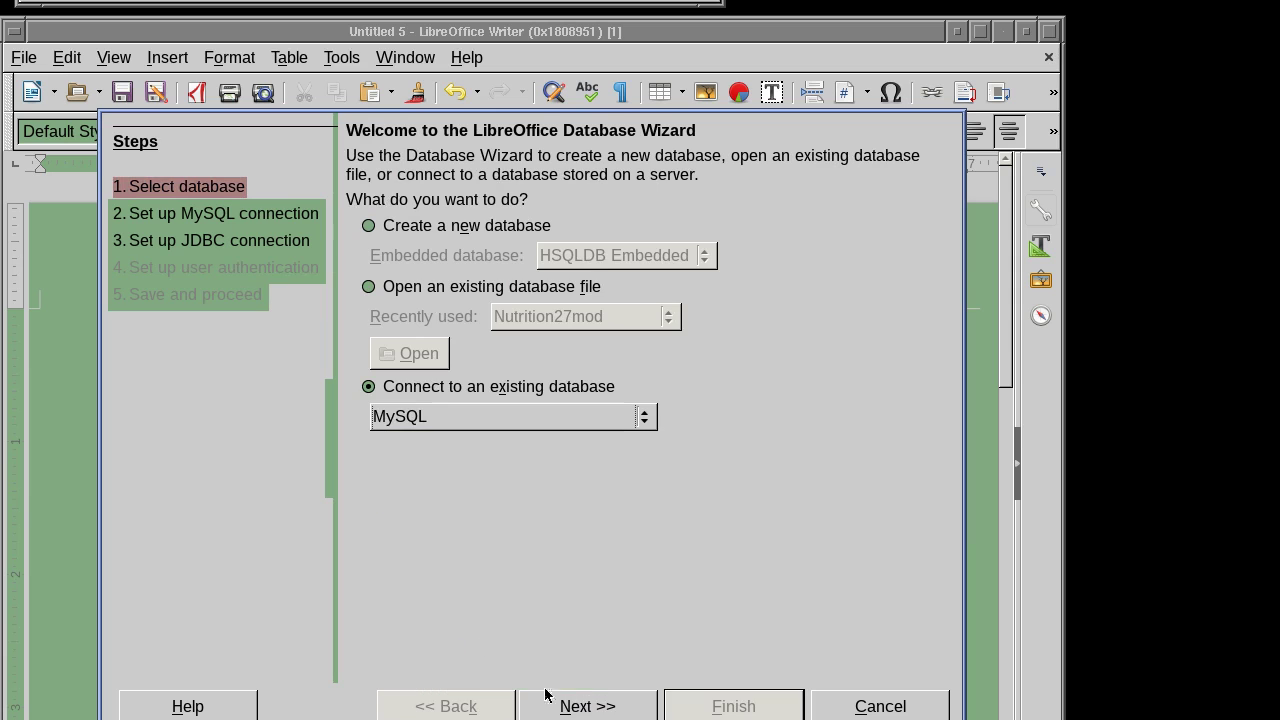
pyautogui.click(597, 706)
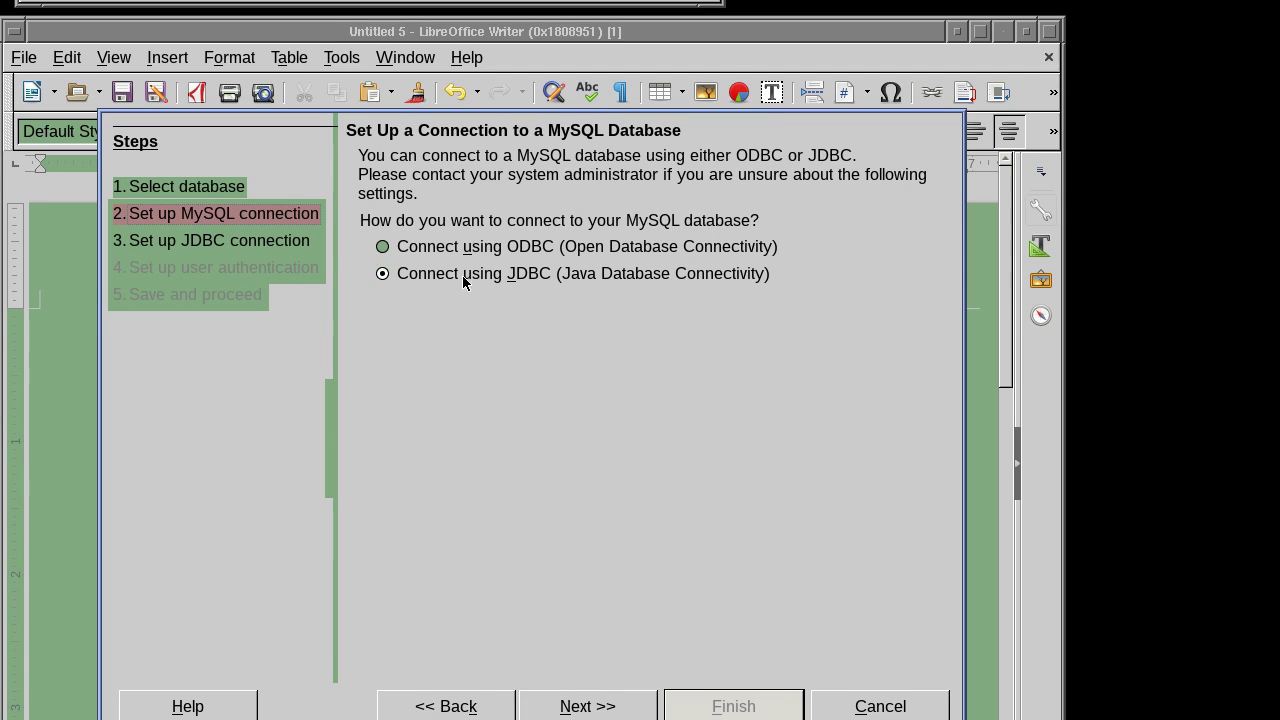
pyautogui.click(590, 705)
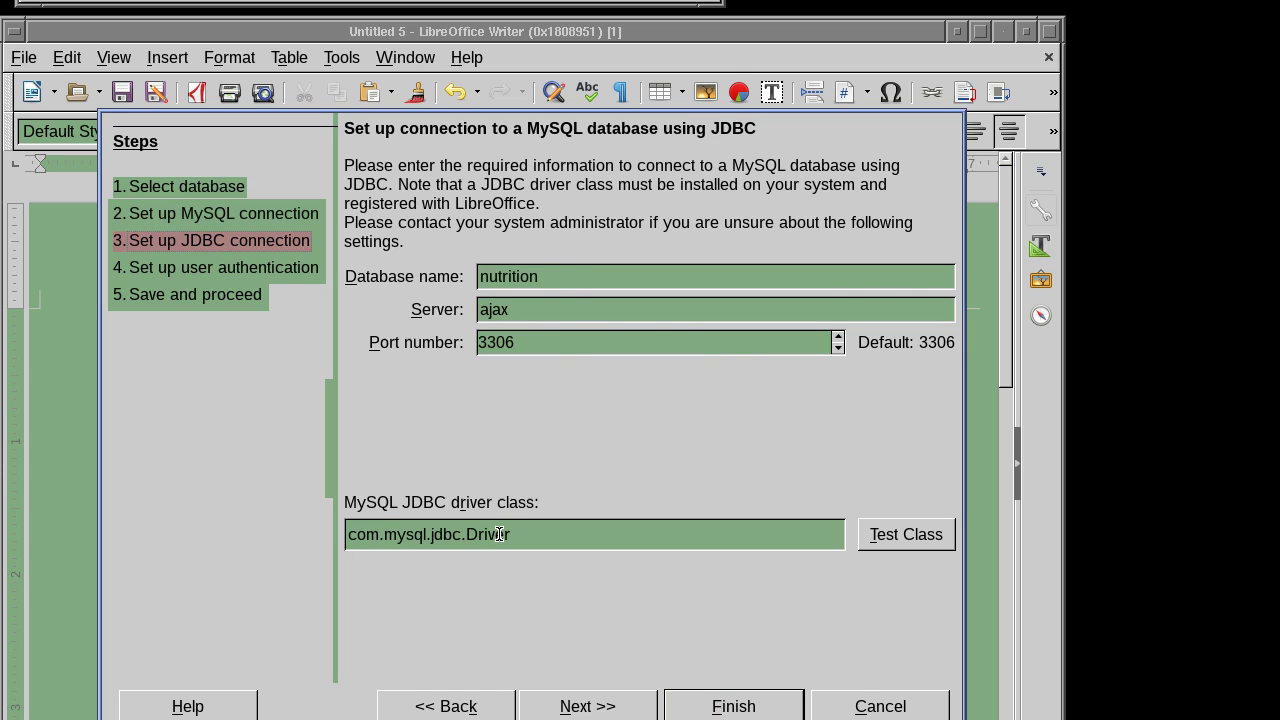
pyautogui.click(595, 708)
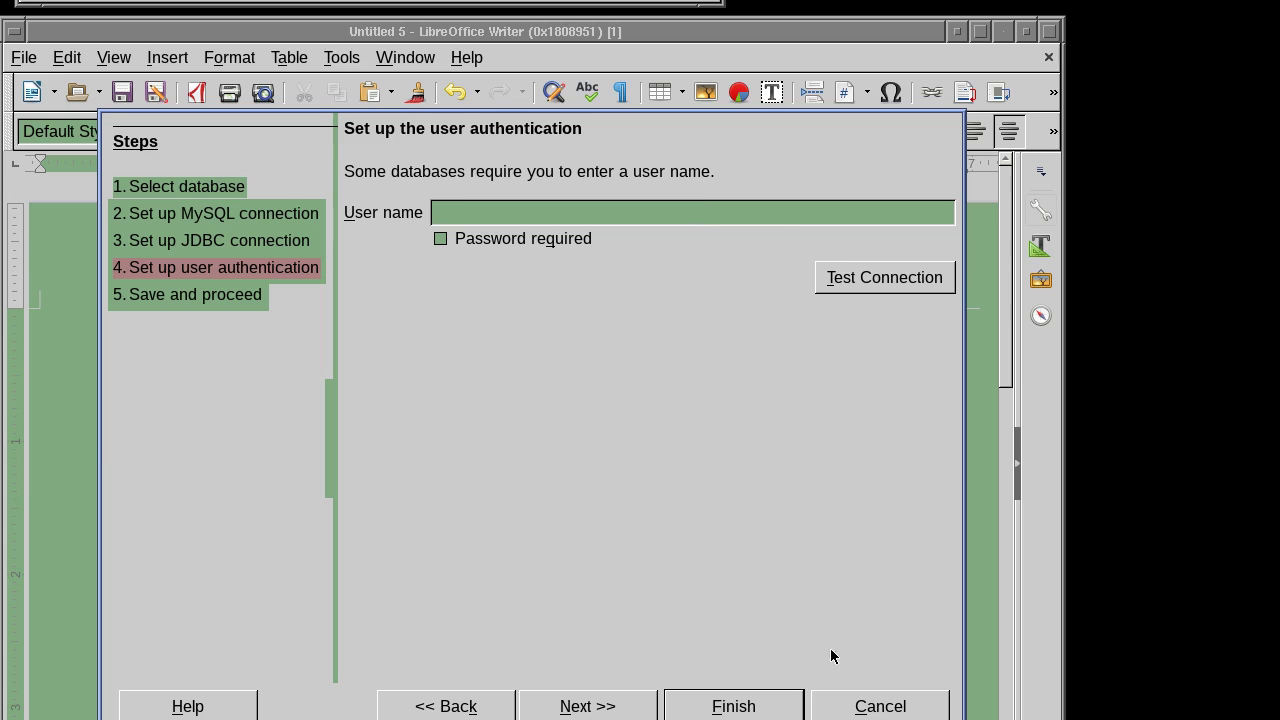
pyautogui.click(867, 706)
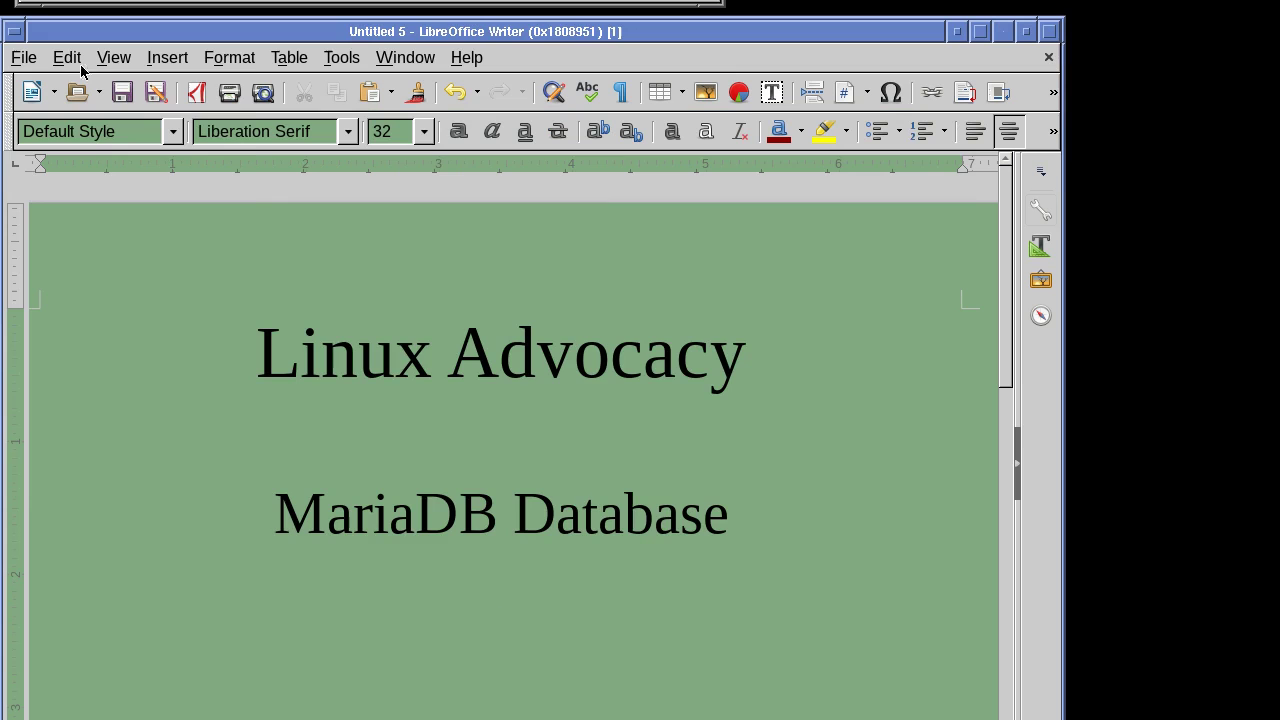
# Open the Nutrition27mod.odb database from the database folder via File > Open.
pyautogui.click(24, 58)
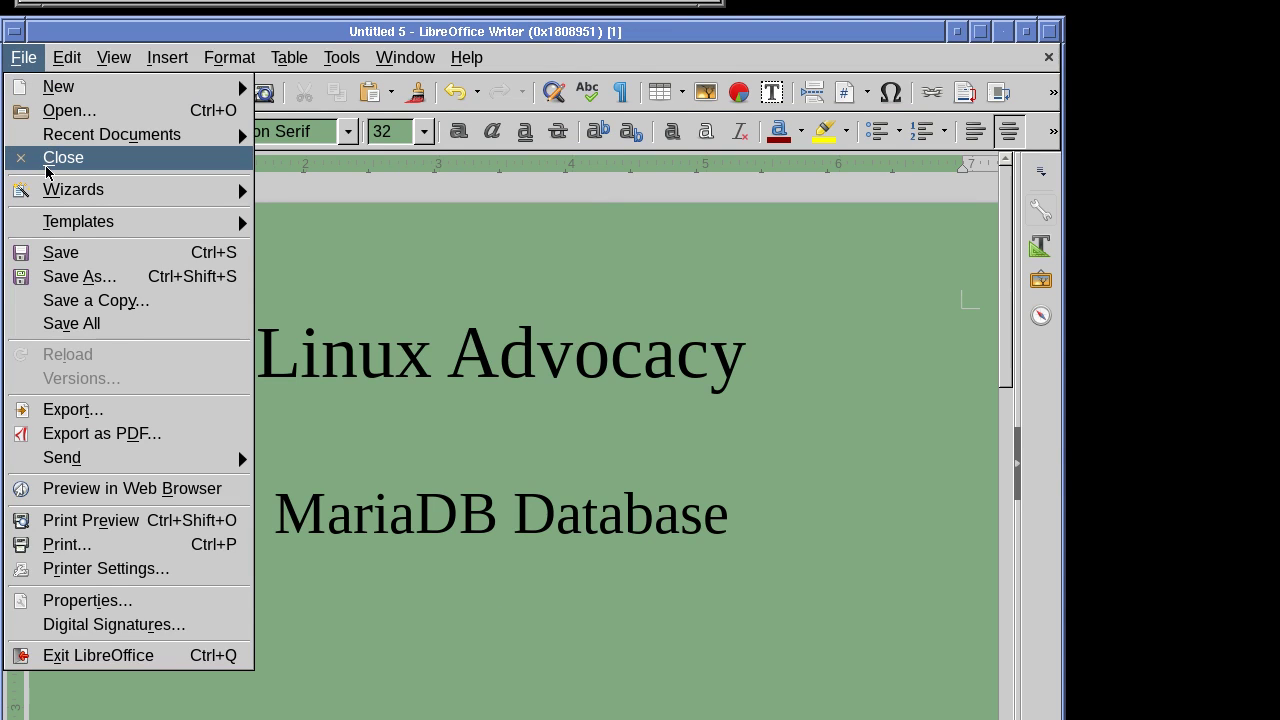
pyautogui.click(86, 114)
pyautogui.scroll(-5, 416, 450)
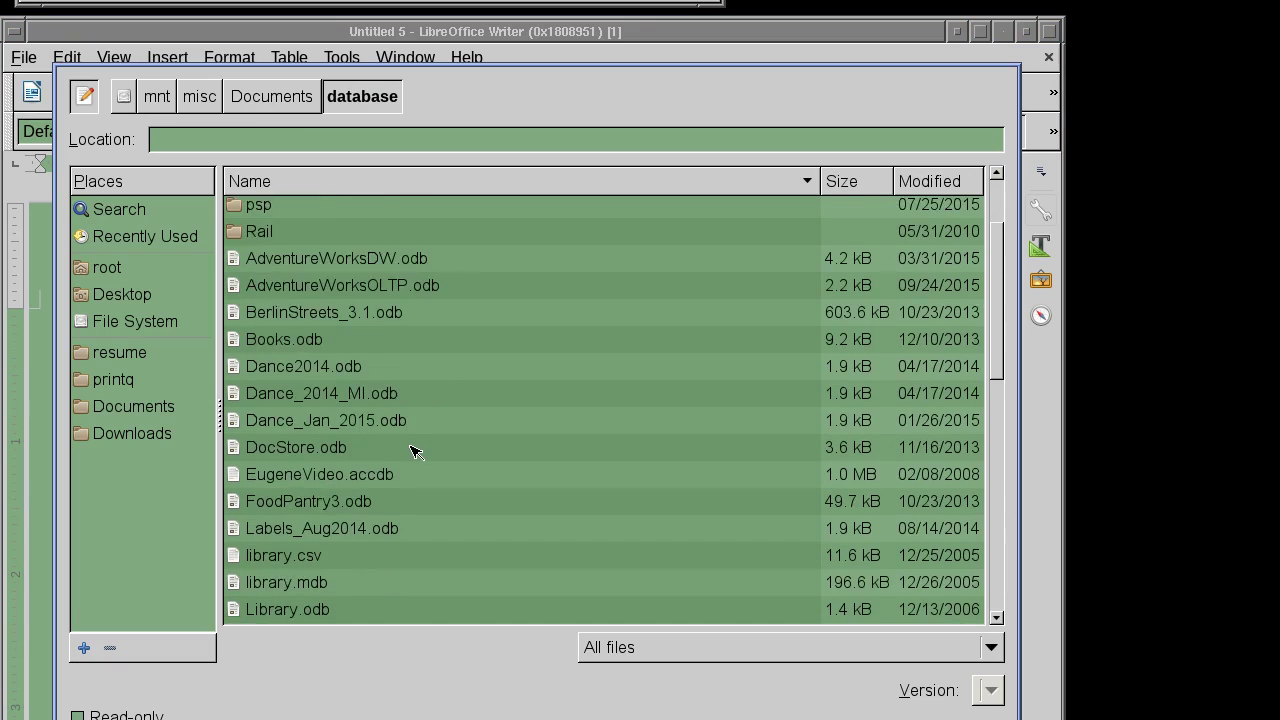
pyautogui.scroll(4, 416, 450)
pyautogui.scroll(-8, 416, 450)
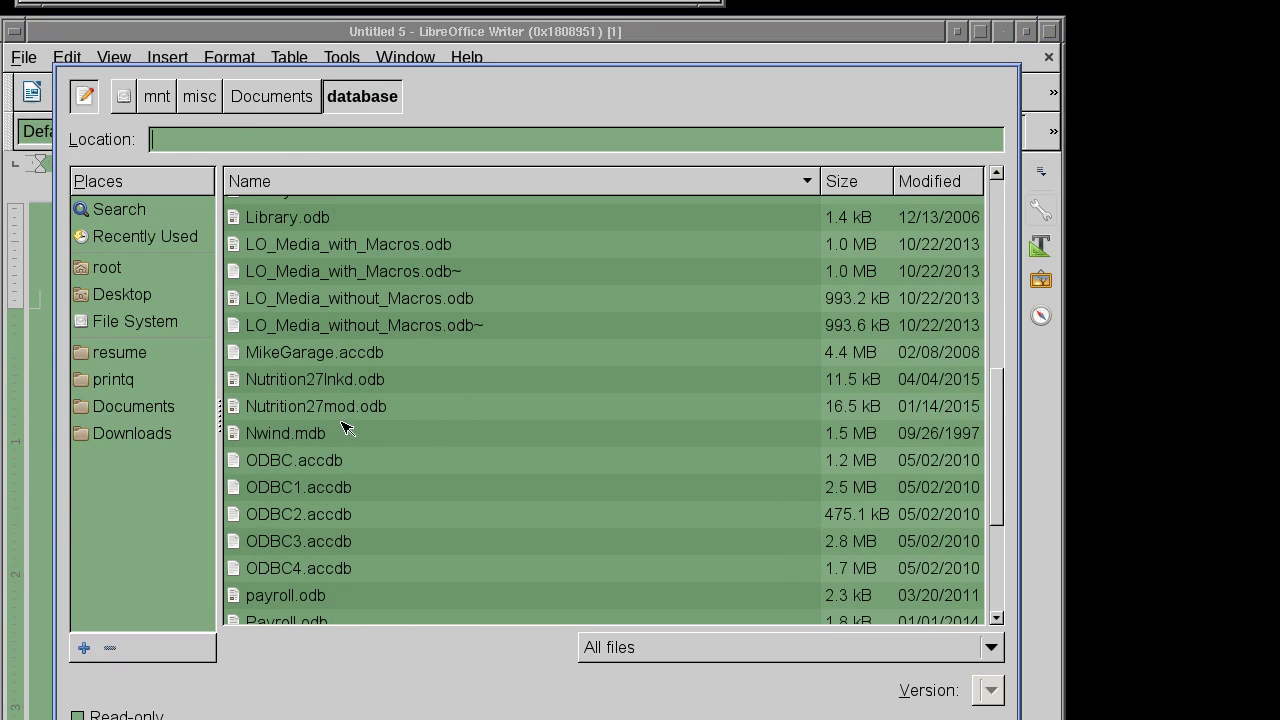
pyautogui.click(343, 409)
pyautogui.doubleClick(343, 408)
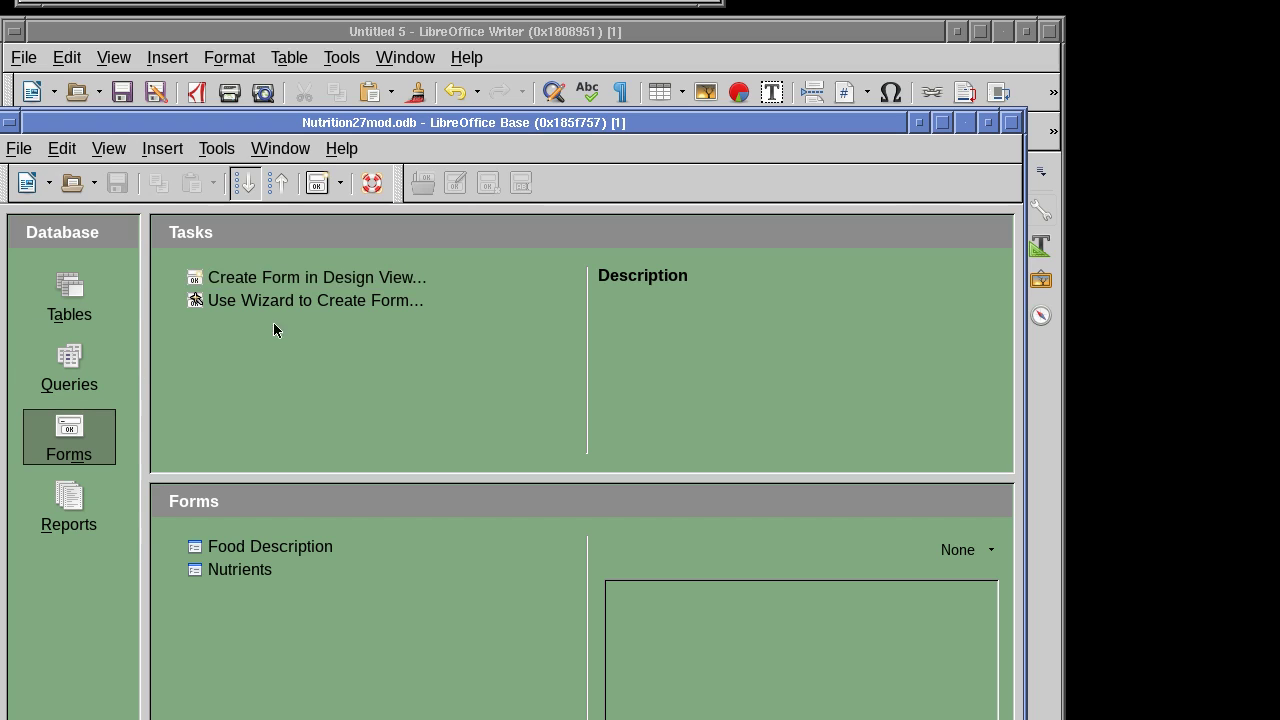
# Show the Forms list of Nutrition27mod.odb and move the Base window to the top-left corner.
pyautogui.click(80, 312)
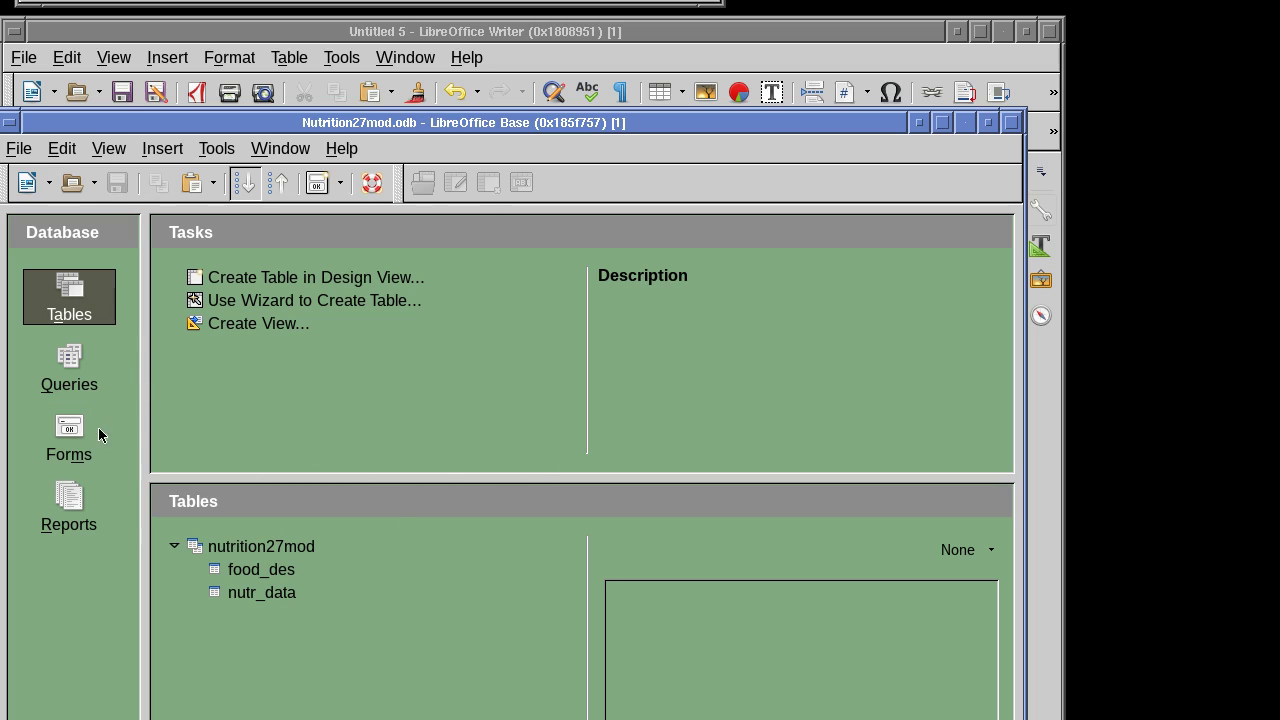
pyautogui.click(69, 431)
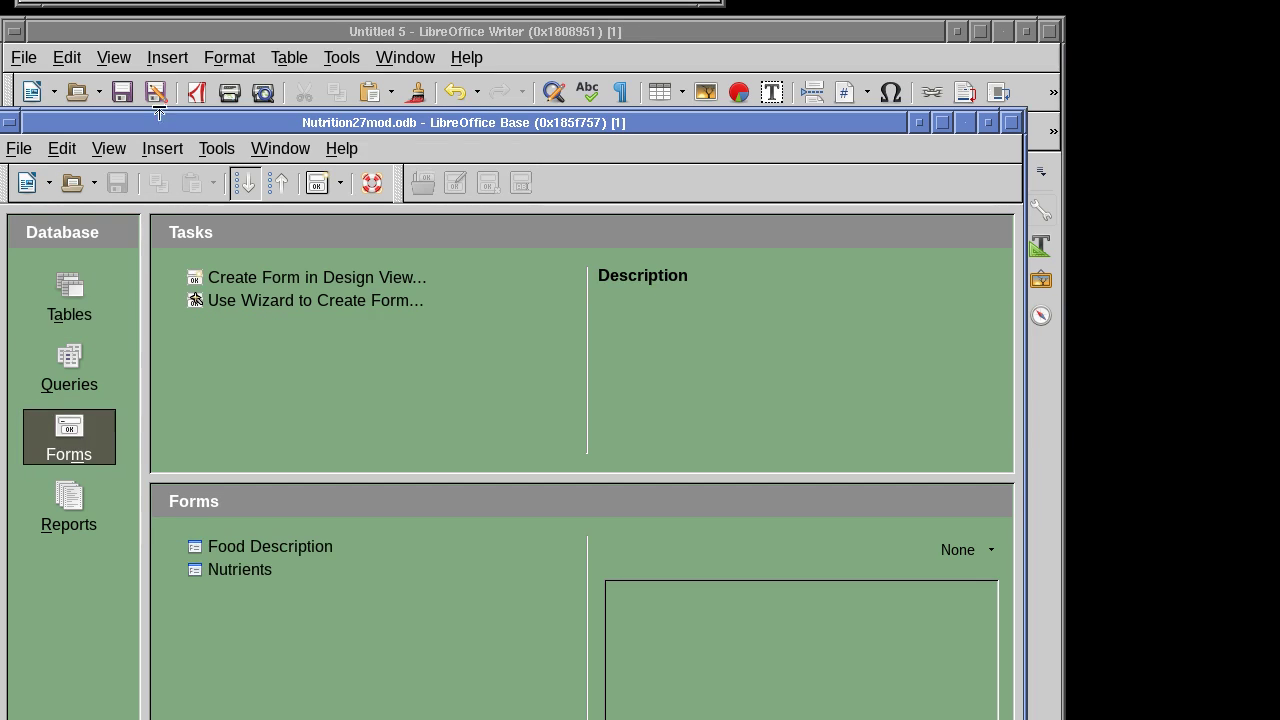
pyautogui.moveTo(149, 122); pyautogui.dragTo(153, 21)
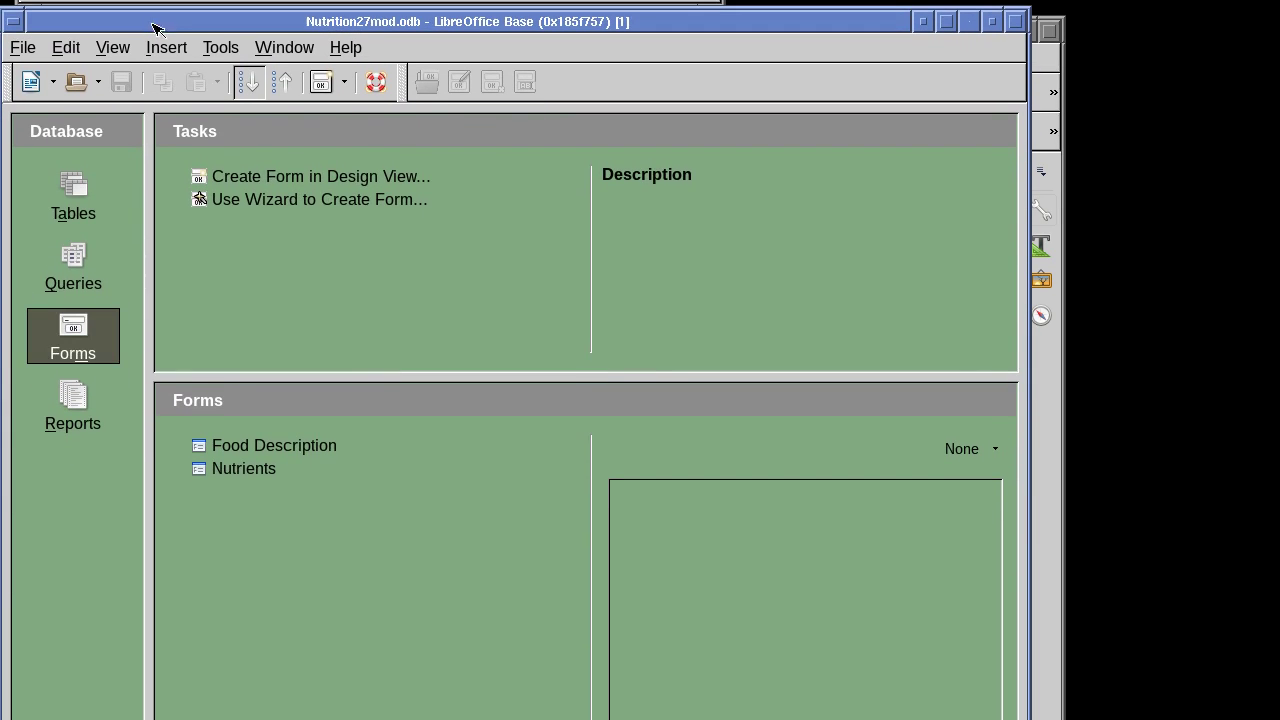
pyautogui.click(25, 29)
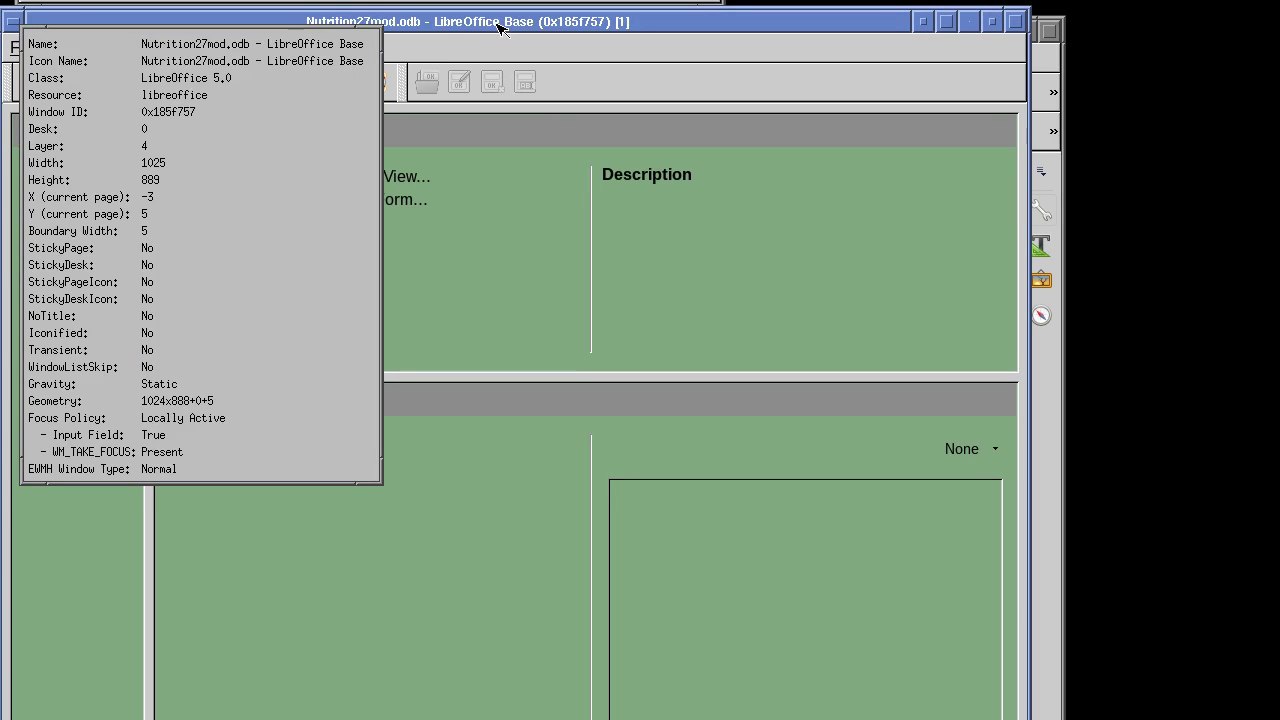
pyautogui.click(251, 183)
pyautogui.moveTo(116, 21)
pyautogui.mouseDown()
pyautogui.moveTo(103, 18)
pyautogui.moveTo(122, 17)
pyautogui.mouseUp()
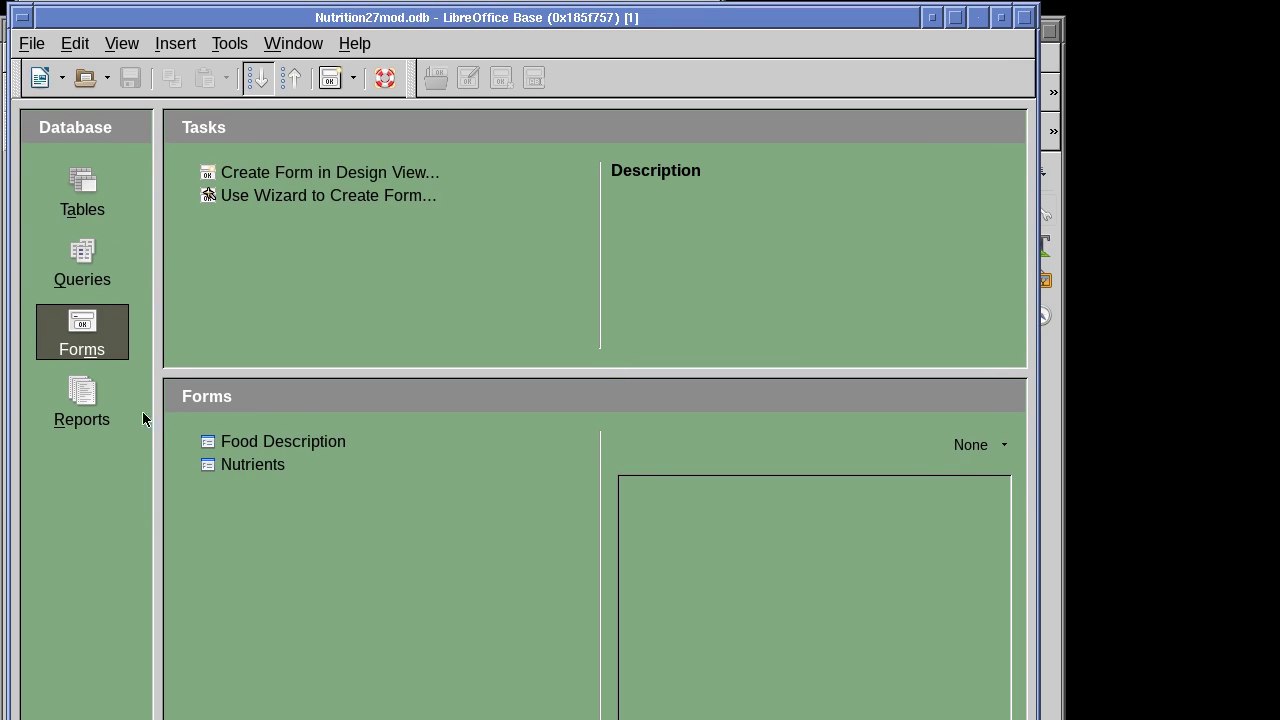
# Open the Food Description form, move it top-left, and browse its ndbno and descript records.
pyautogui.doubleClick(288, 442)
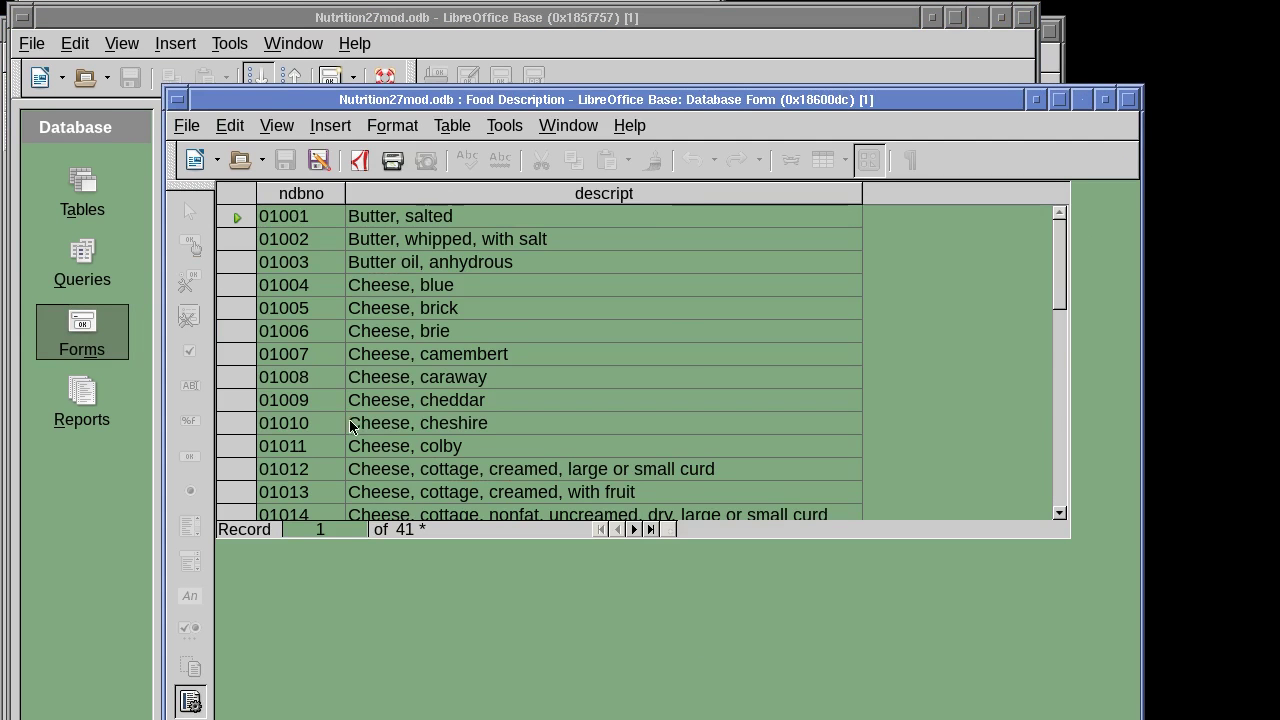
pyautogui.moveTo(399, 94); pyautogui.dragTo(250, 14)
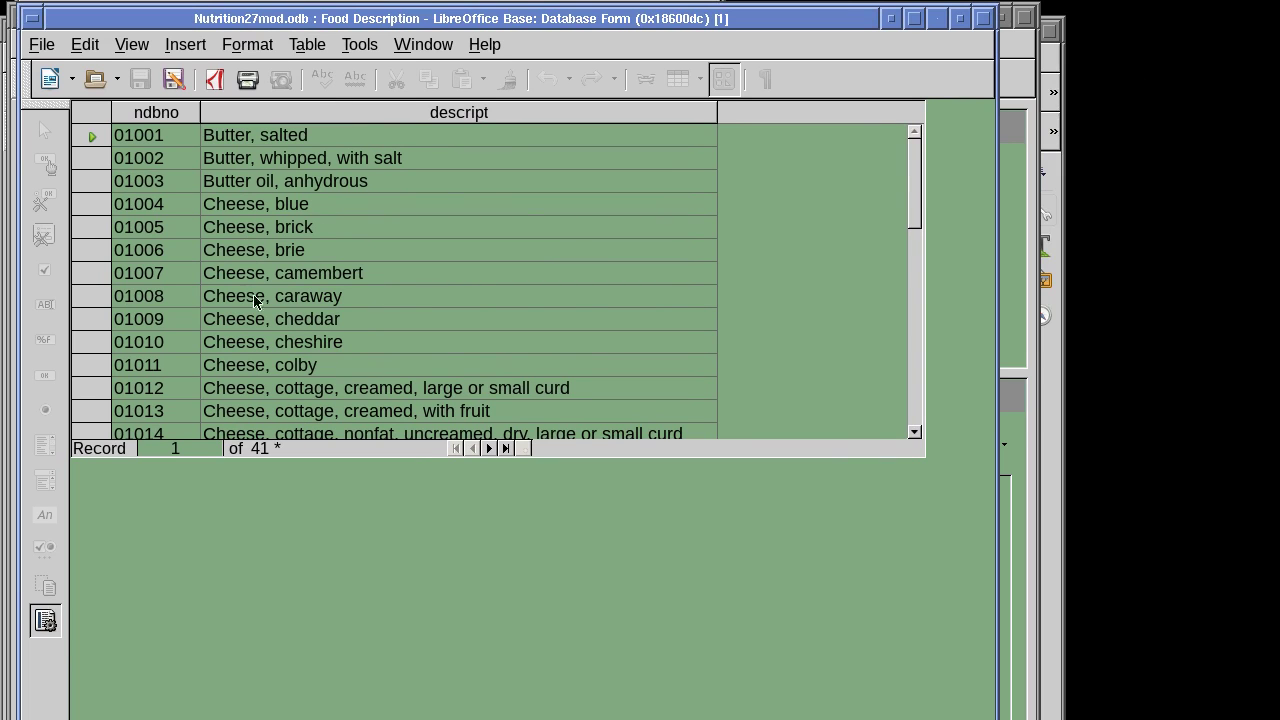
pyautogui.scroll(-2, 273, 301)
pyautogui.scroll(-17, 273, 301)
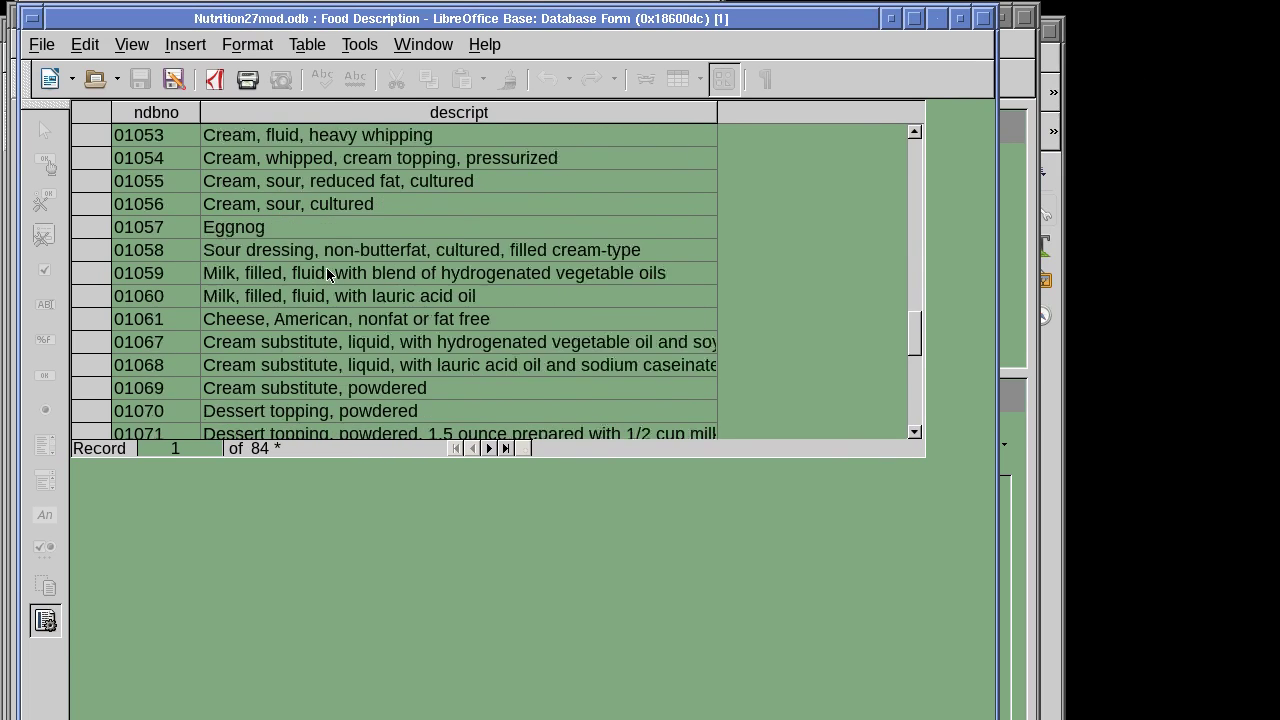
pyautogui.scroll(-6, 325, 268)
pyautogui.scroll(12, 324, 270)
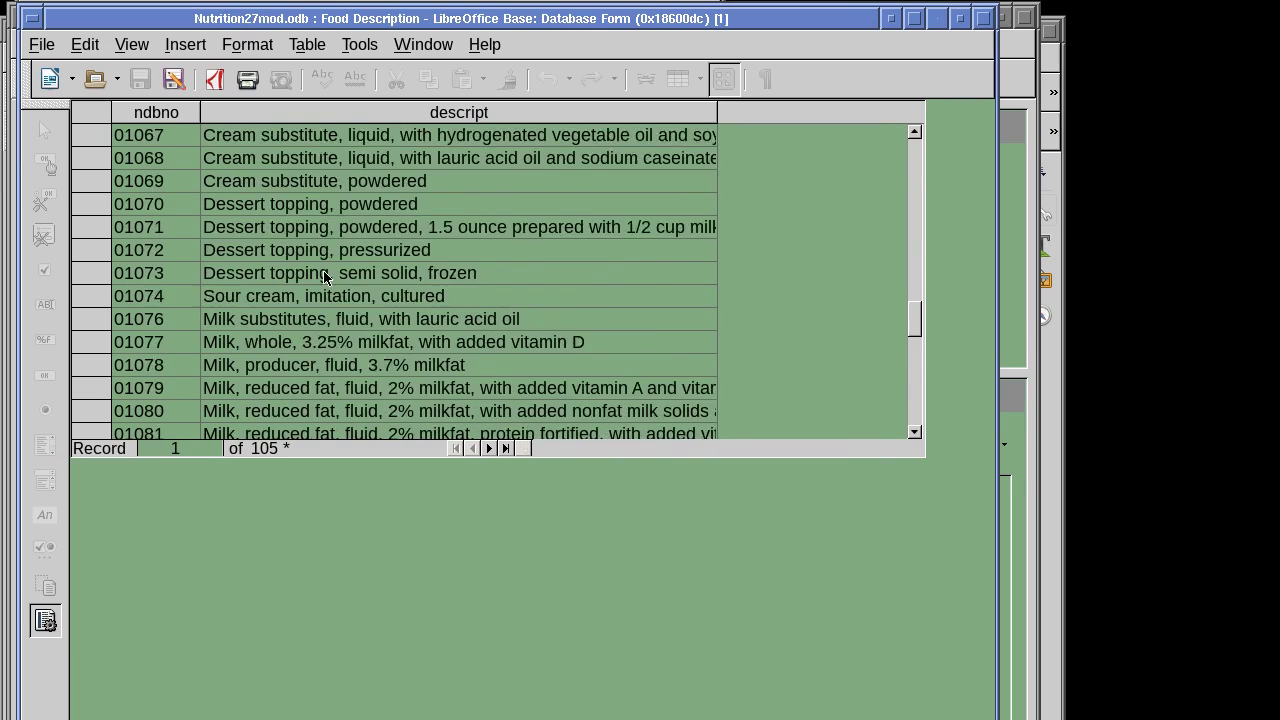
pyautogui.scroll(13, 324, 274)
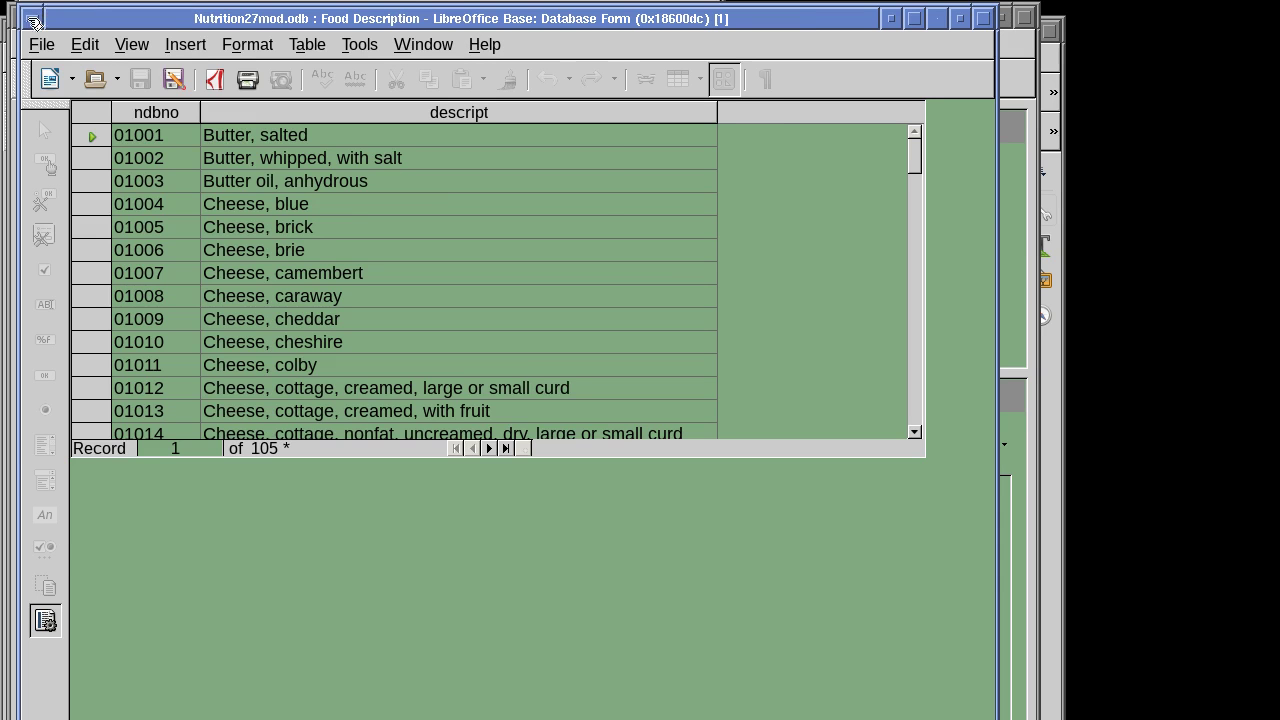
pyautogui.click(33, 19)
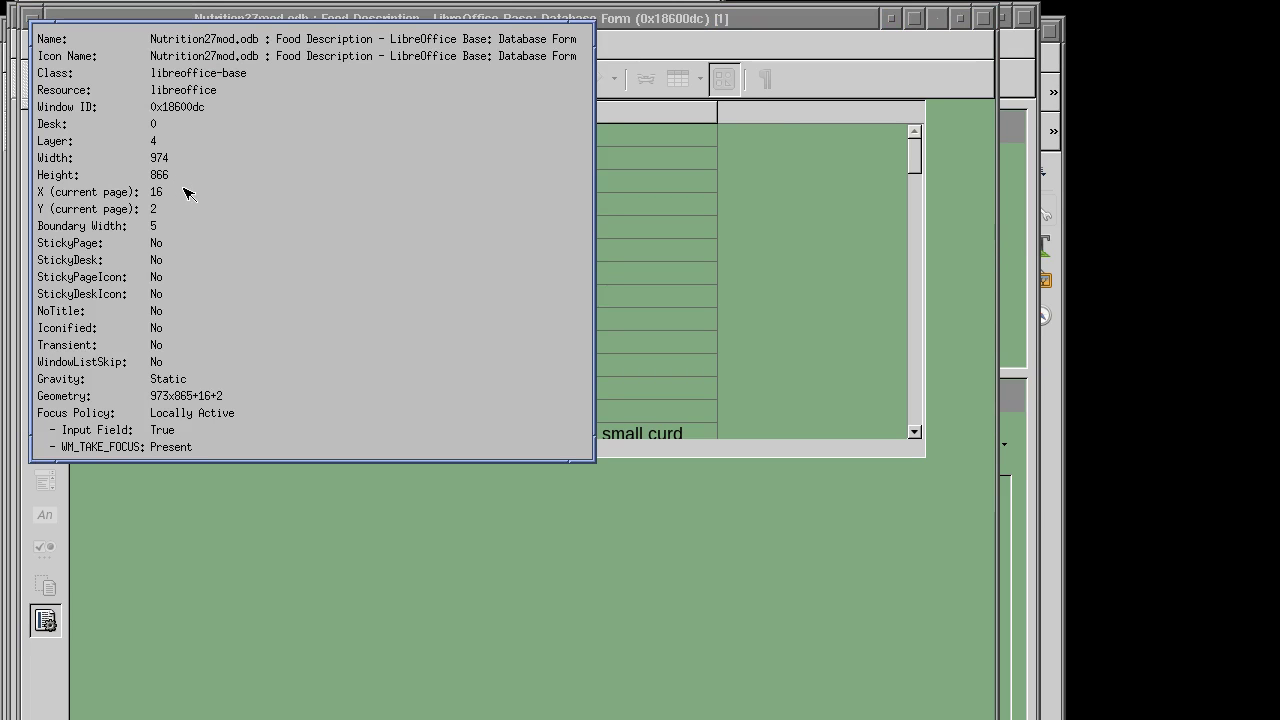
pyautogui.click(239, 204)
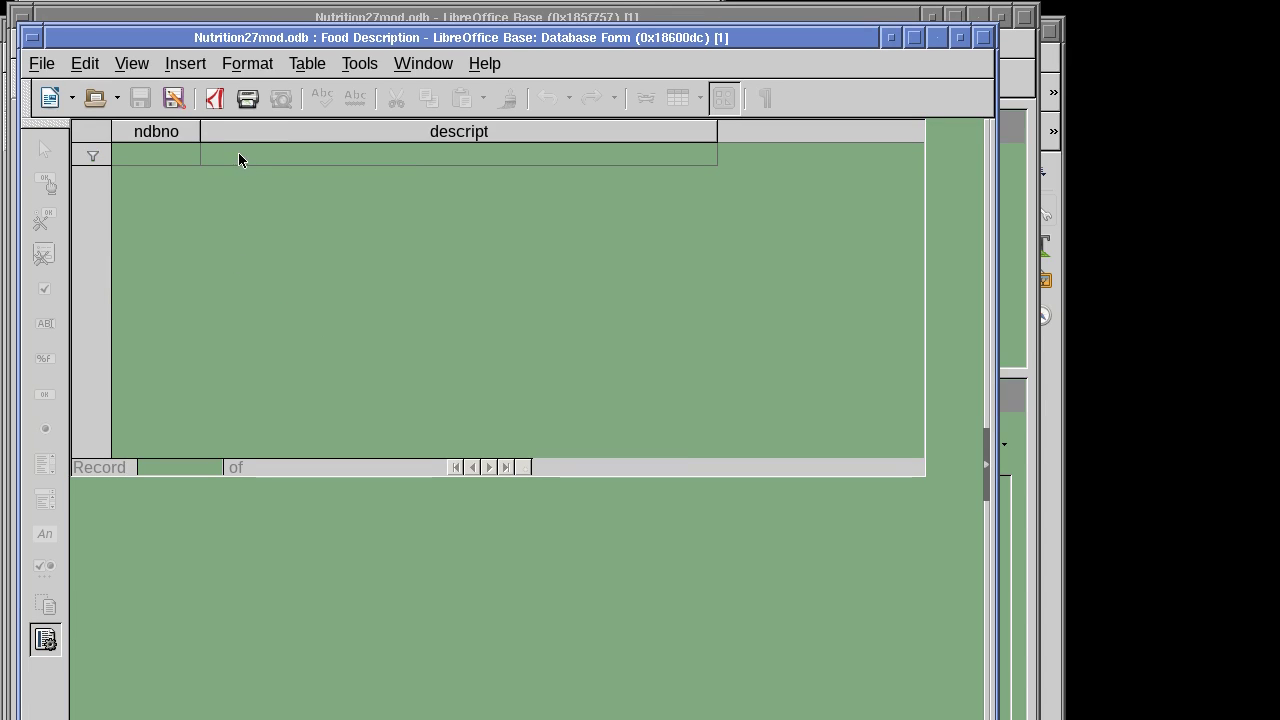
# Filter descript with 'like *sardine*', select record 15088, then close the Food Description form.
pyautogui.click(238, 153)
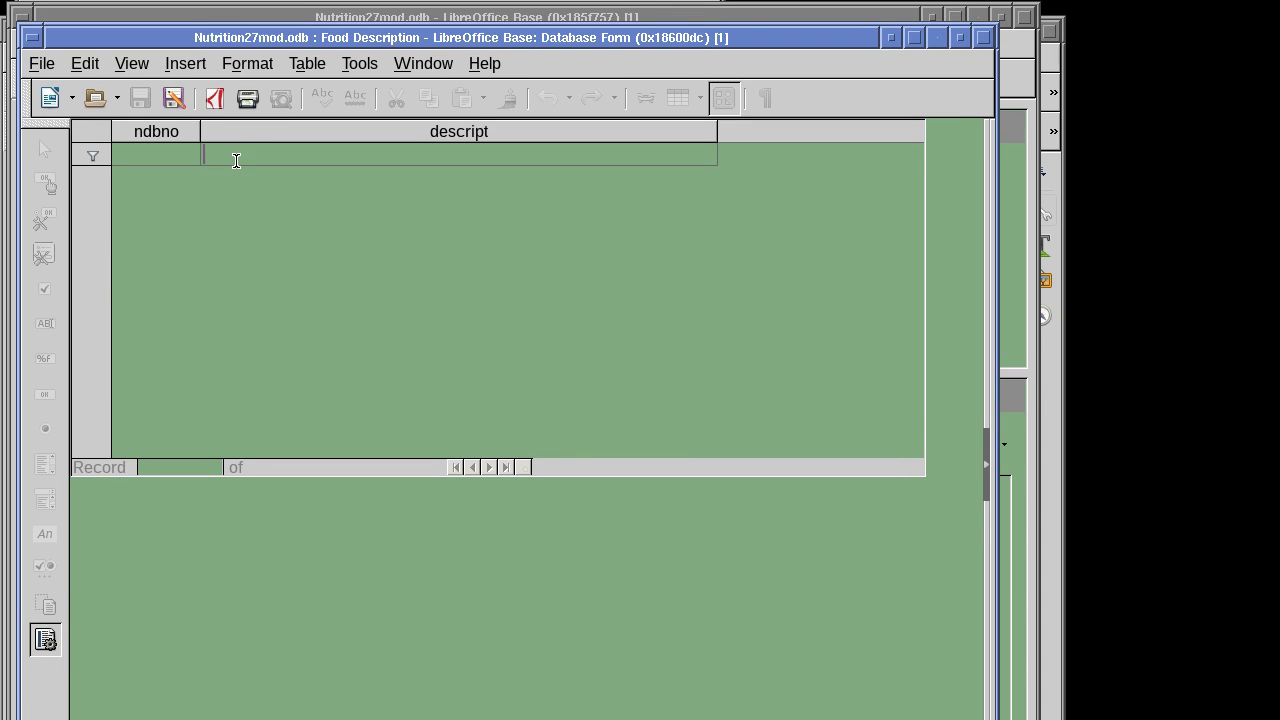
pyautogui.write('like *sardine*')
pyautogui.press('Return')
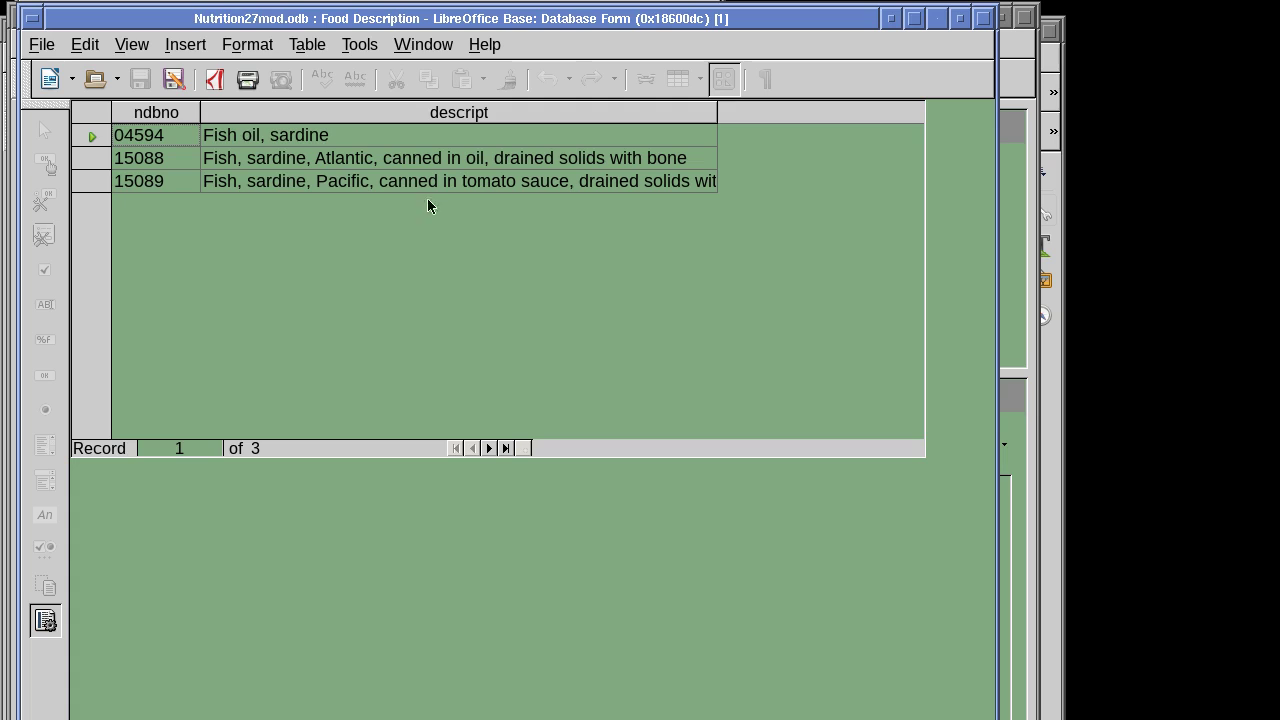
pyautogui.click(338, 162)
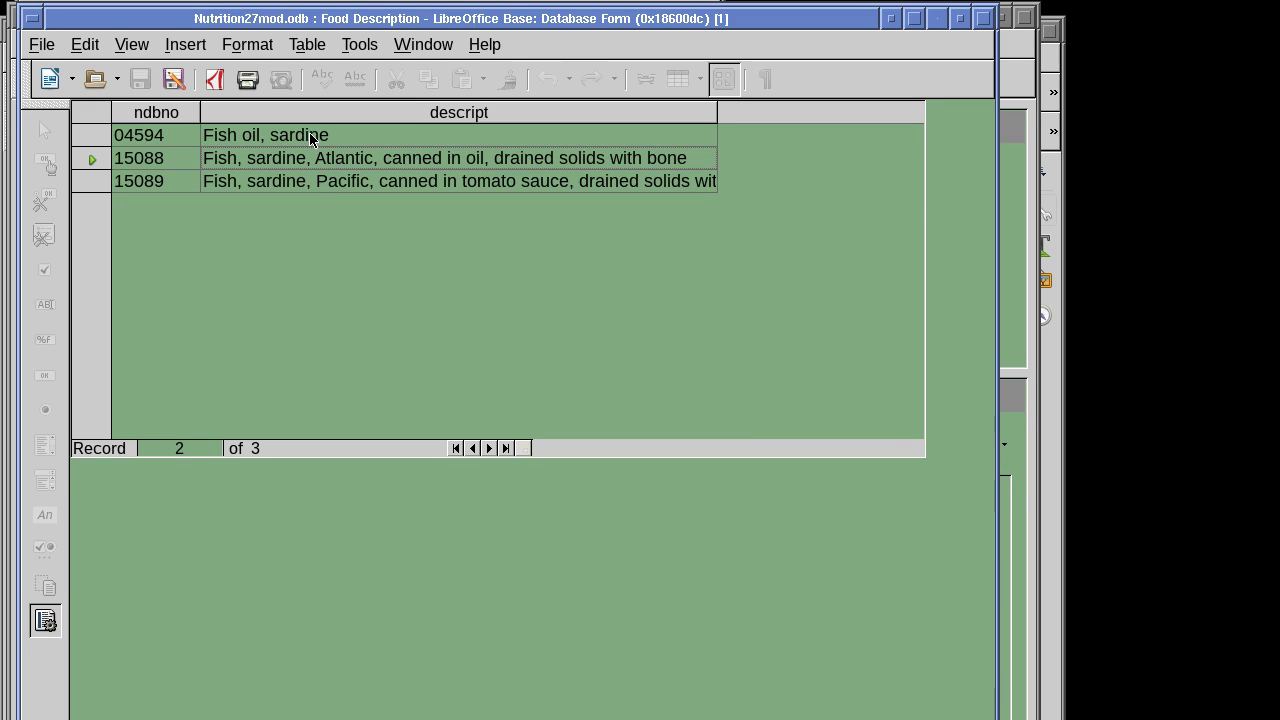
pyautogui.click(44, 45)
pyautogui.click(105, 213)
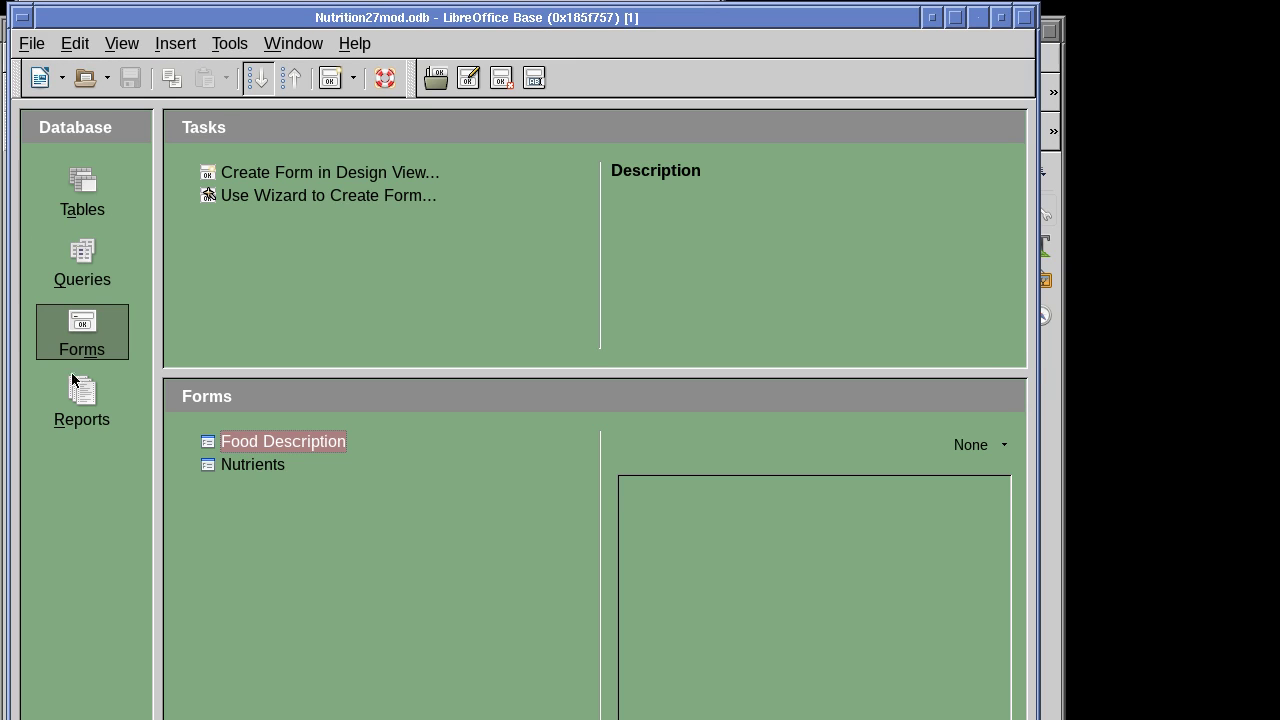
# Open the Nutrients form and filter Food Description with 'like *sardine*'.
pyautogui.doubleClick(256, 466)
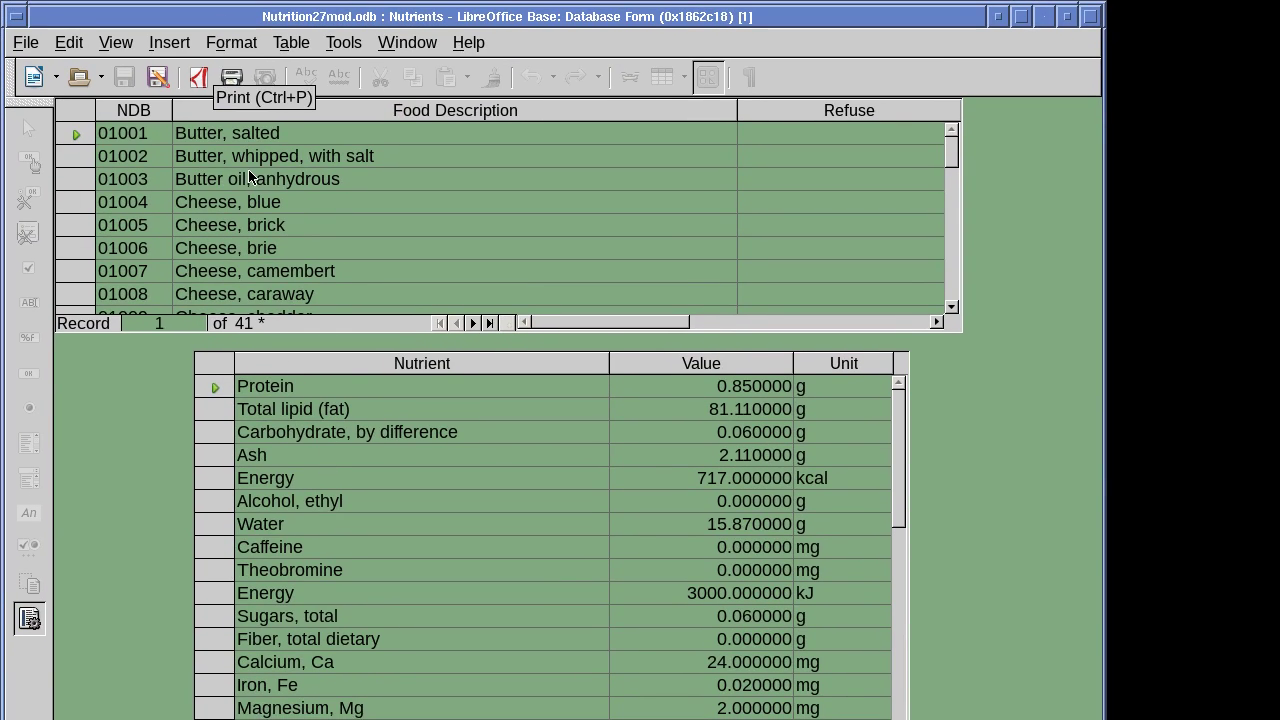
pyautogui.click(14, 16)
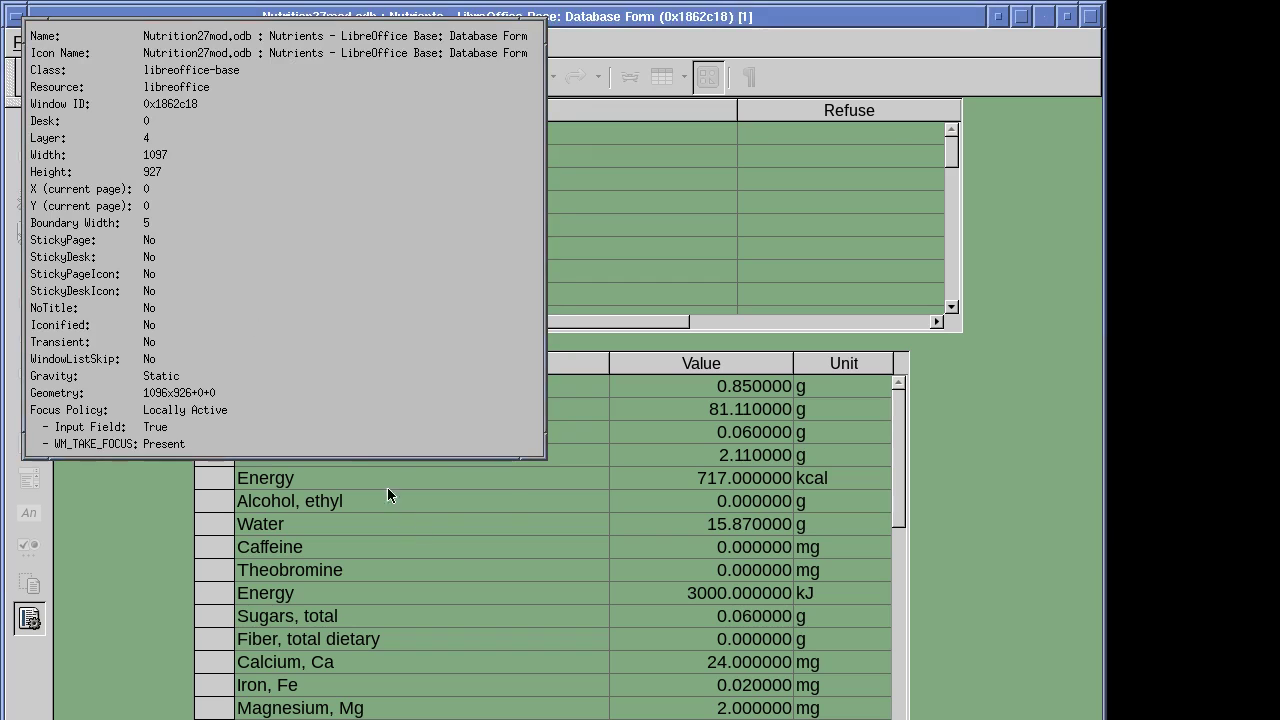
pyautogui.click(258, 132)
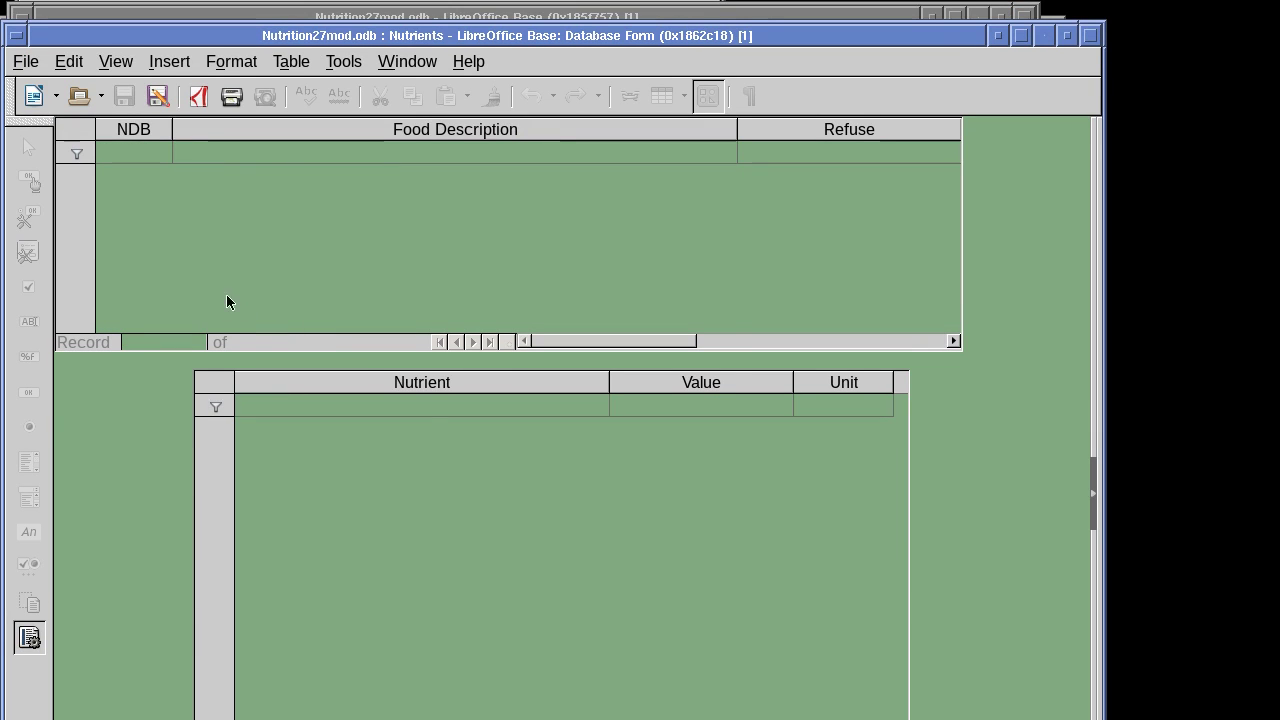
pyautogui.click(222, 150)
pyautogui.write('like *sardiner')
pyautogui.press('BackSpace')
pyautogui.write('*')
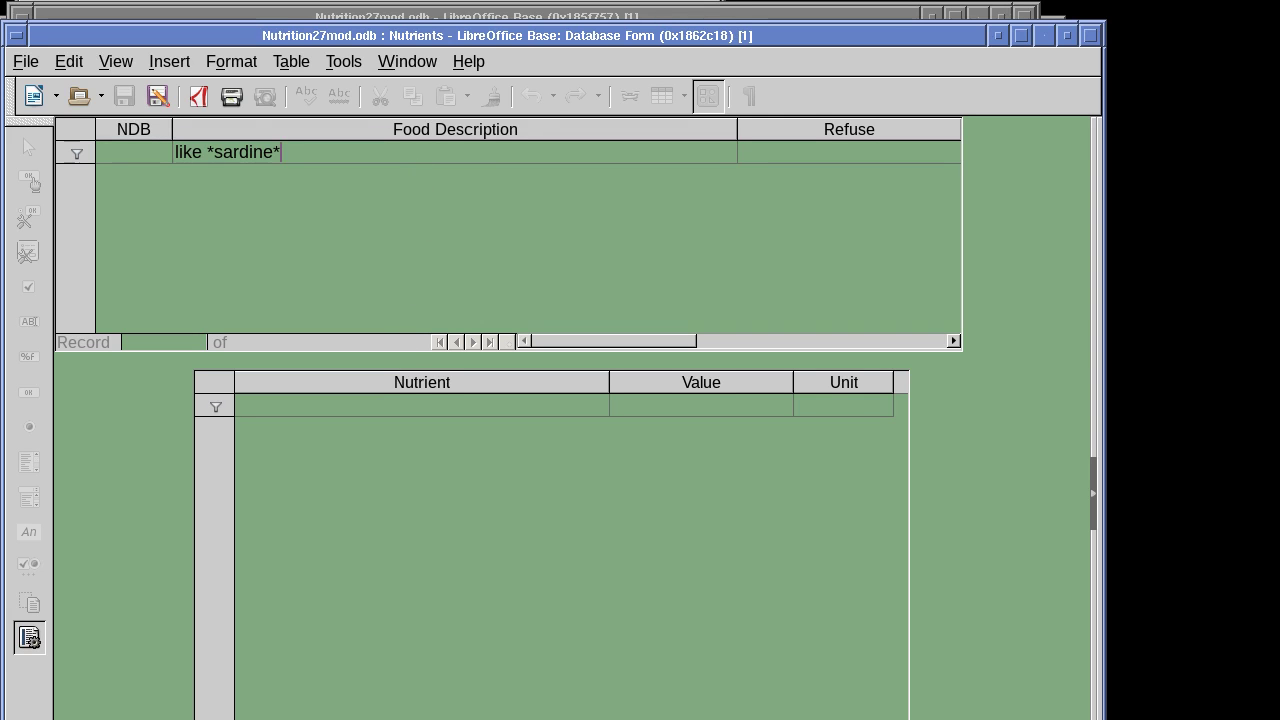
pyautogui.press('Return')
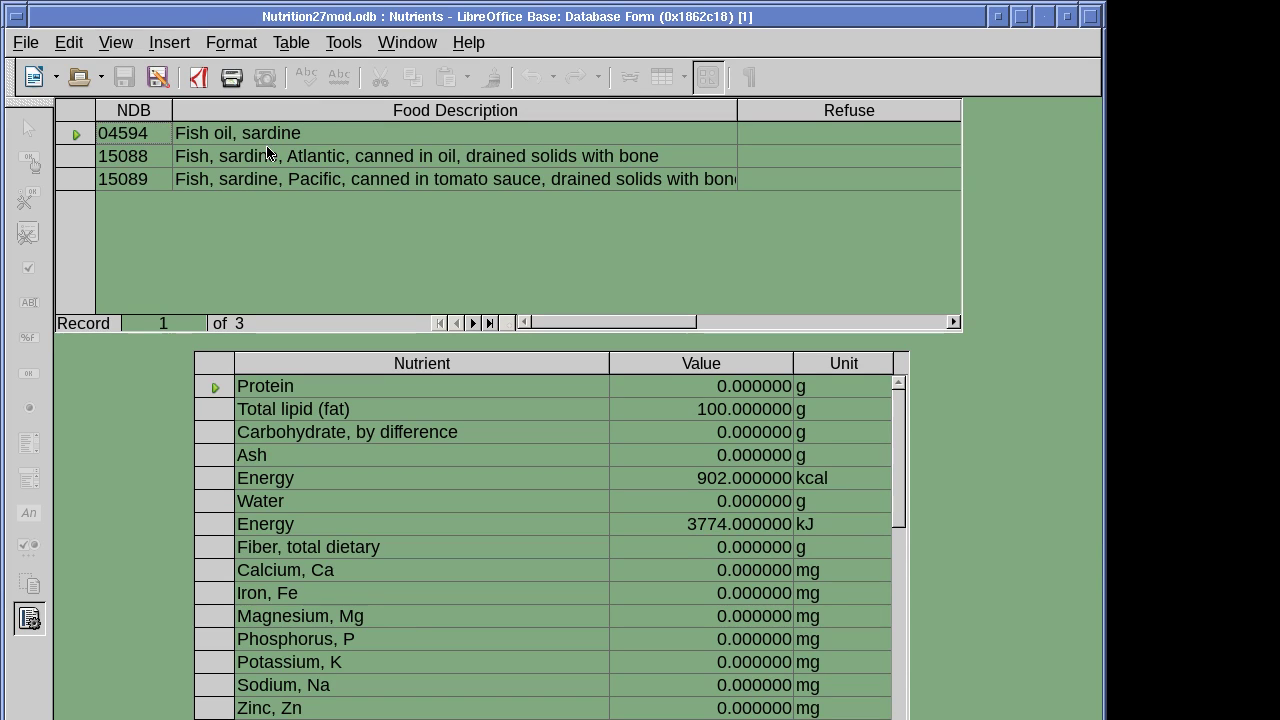
# Select Atlantic sardine record 15088 and review its nutrients down to 22:6 n-3 (DHA) 0.509 g.
pyautogui.click(334, 157)
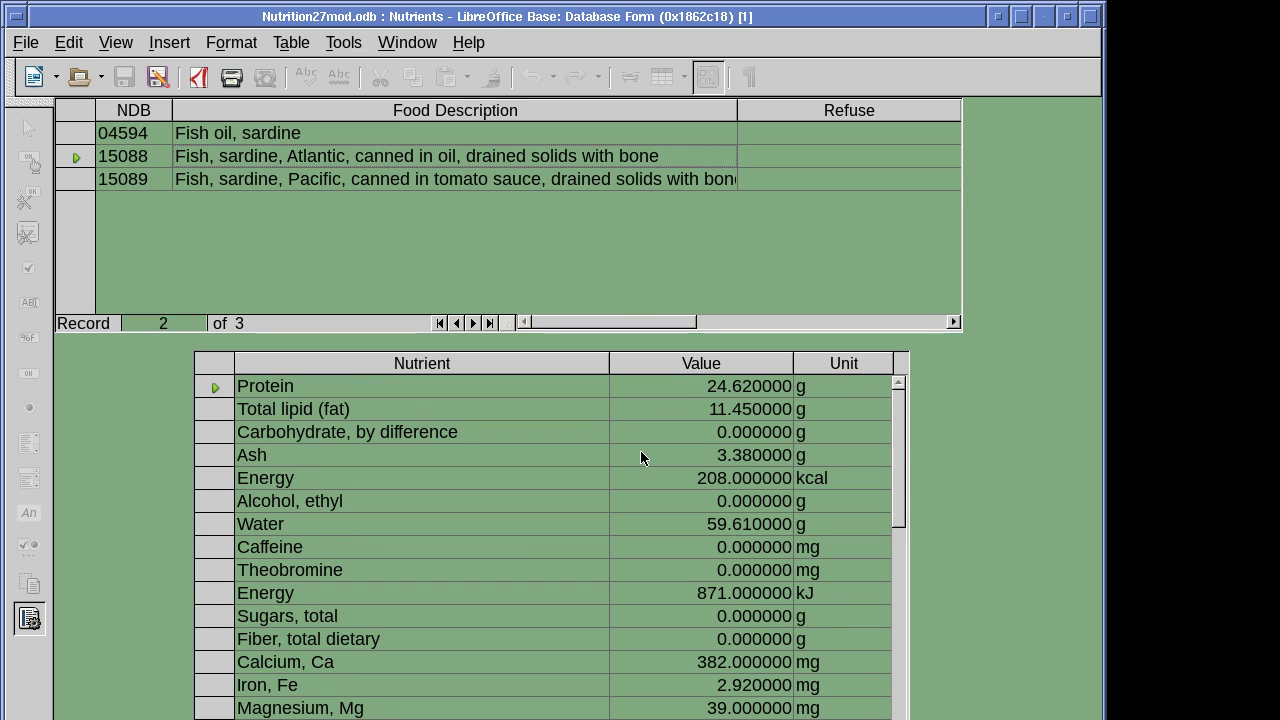
pyautogui.scroll(-1, 641, 458)
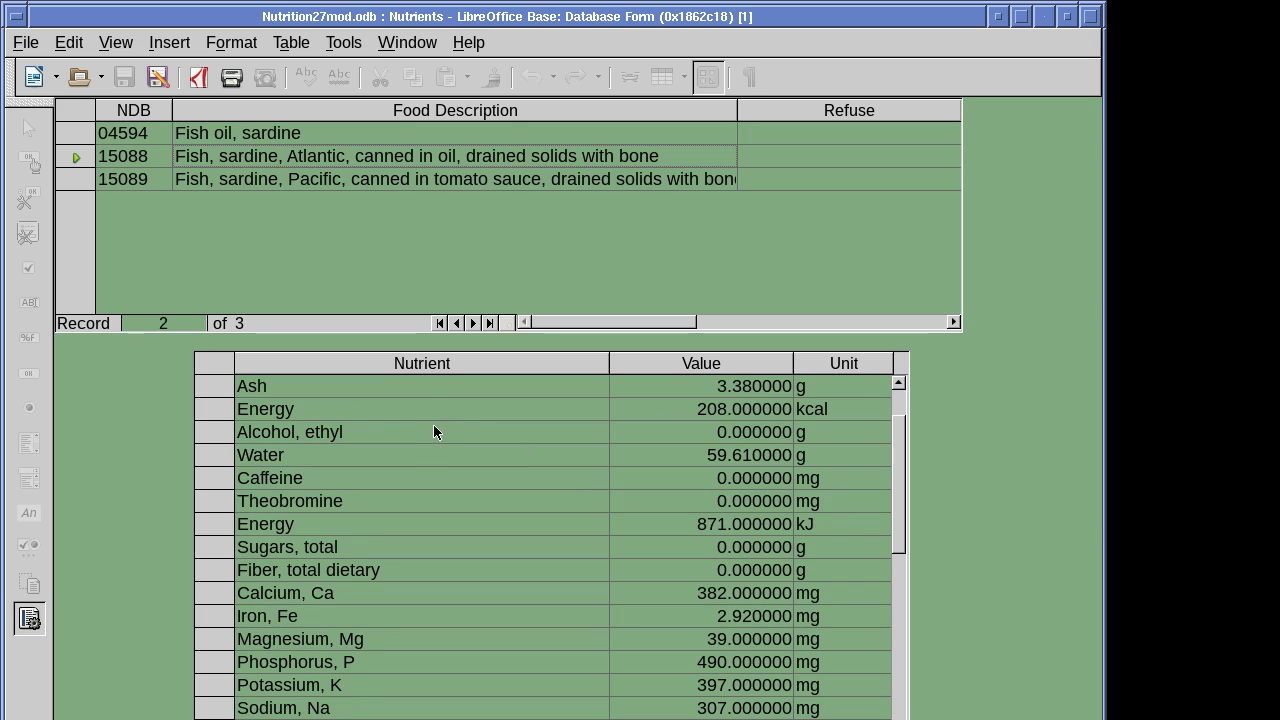
pyautogui.scroll(-3, 365, 418)
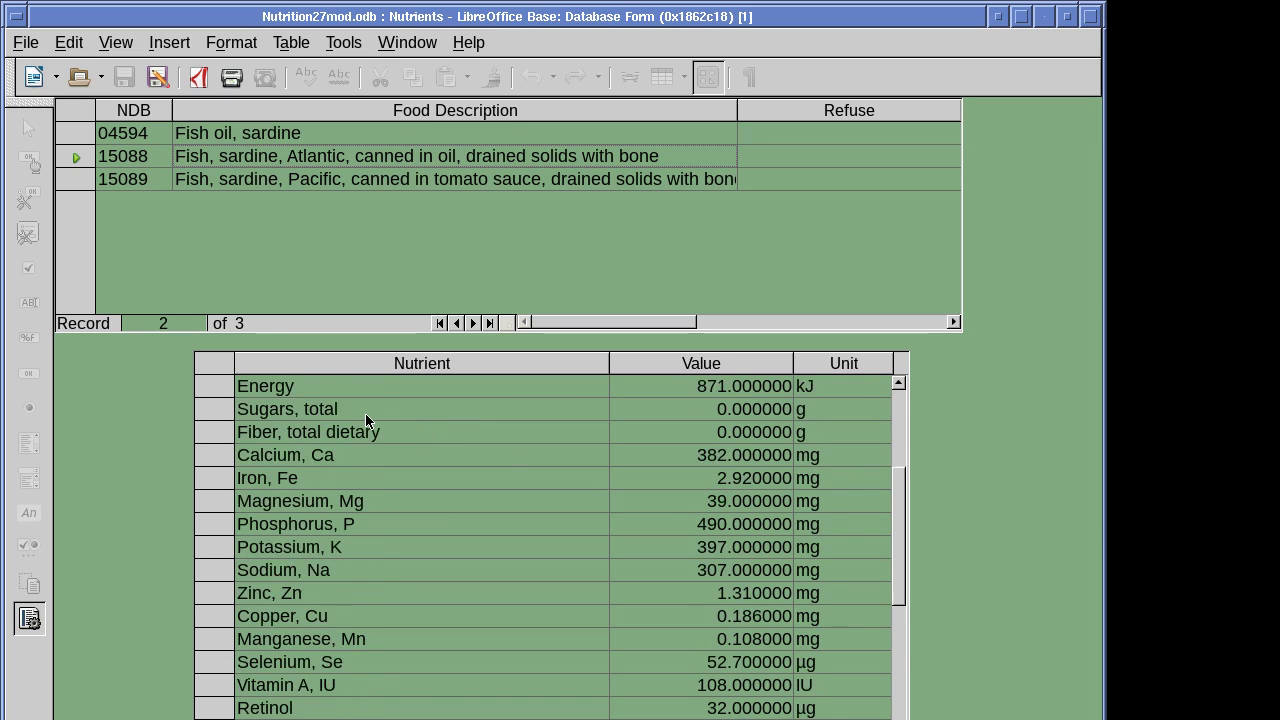
pyautogui.scroll(-1, 329, 418)
pyautogui.scroll(1, 328, 418)
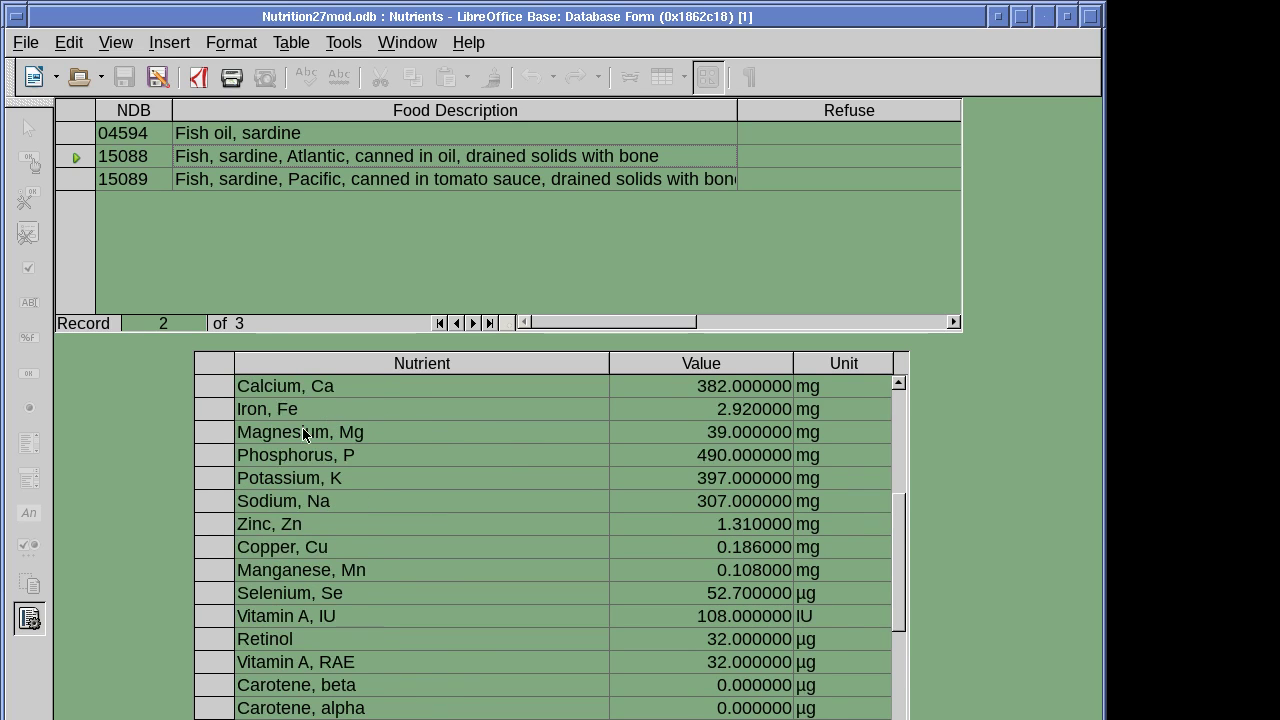
pyautogui.scroll(-3, 310, 430)
pyautogui.scroll(-2, 300, 432)
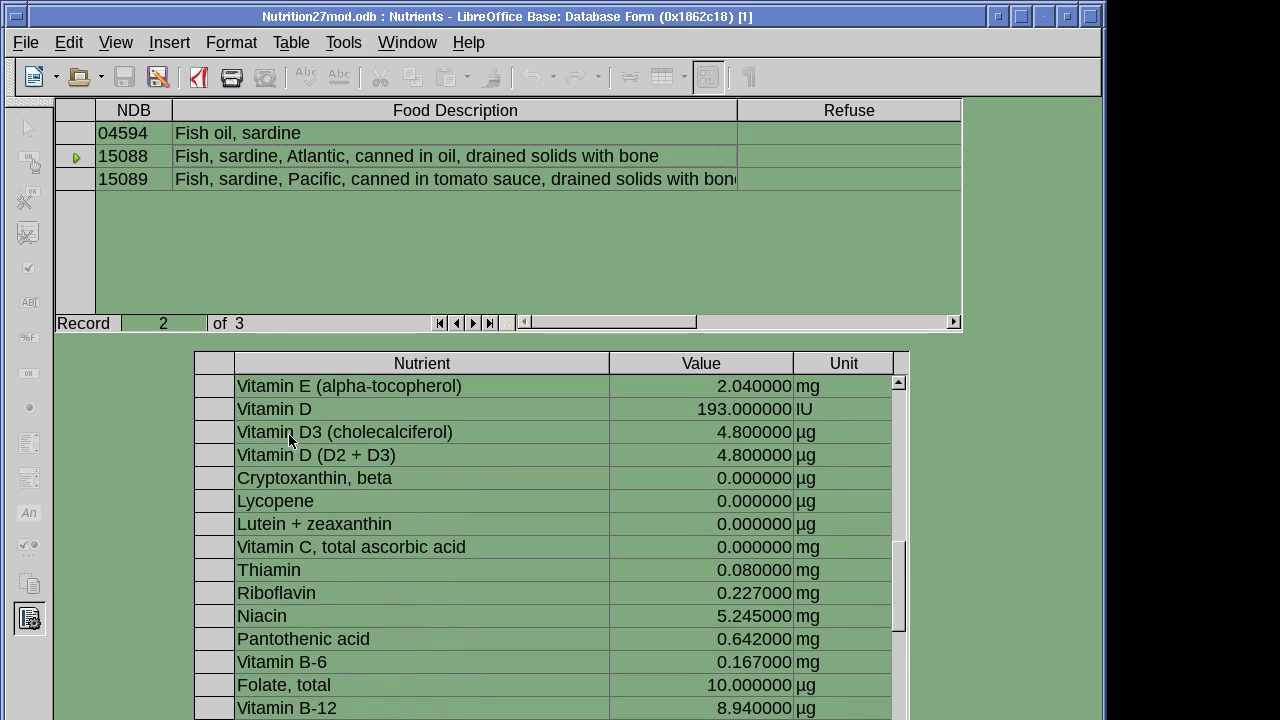
pyautogui.scroll(-5, 298, 438)
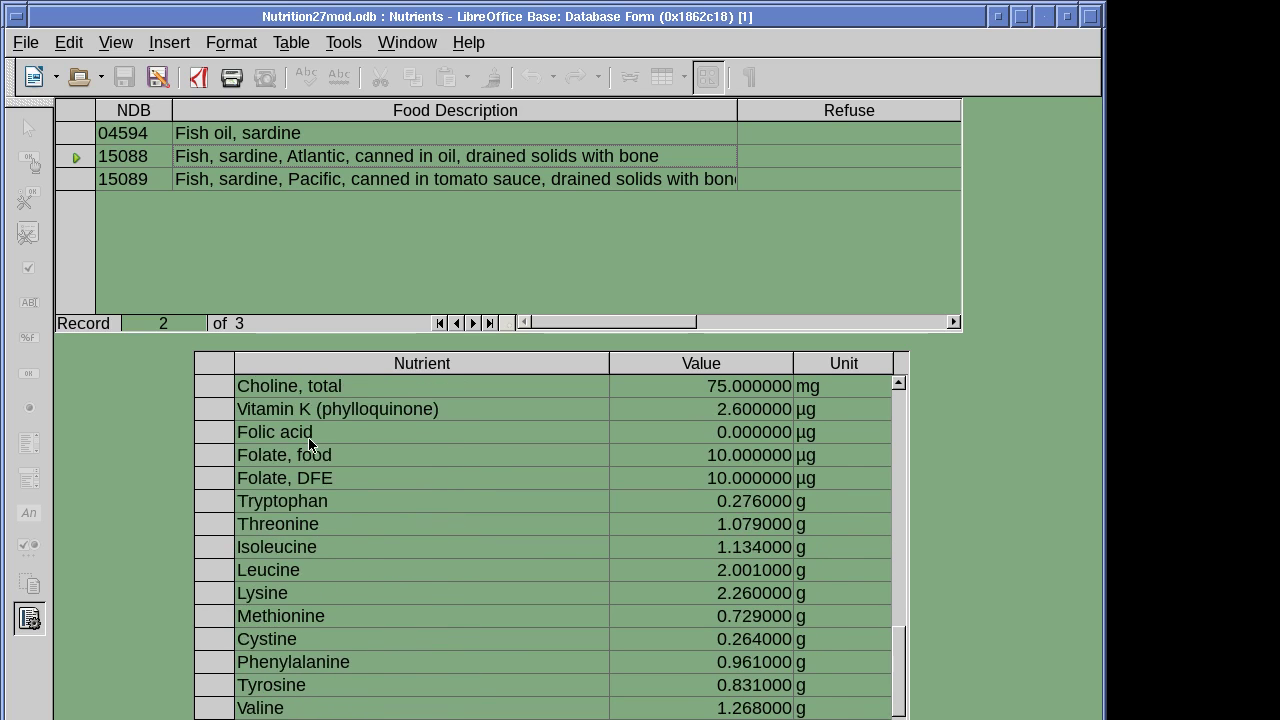
pyautogui.scroll(-1, 310, 444)
pyautogui.scroll(-6, 310, 444)
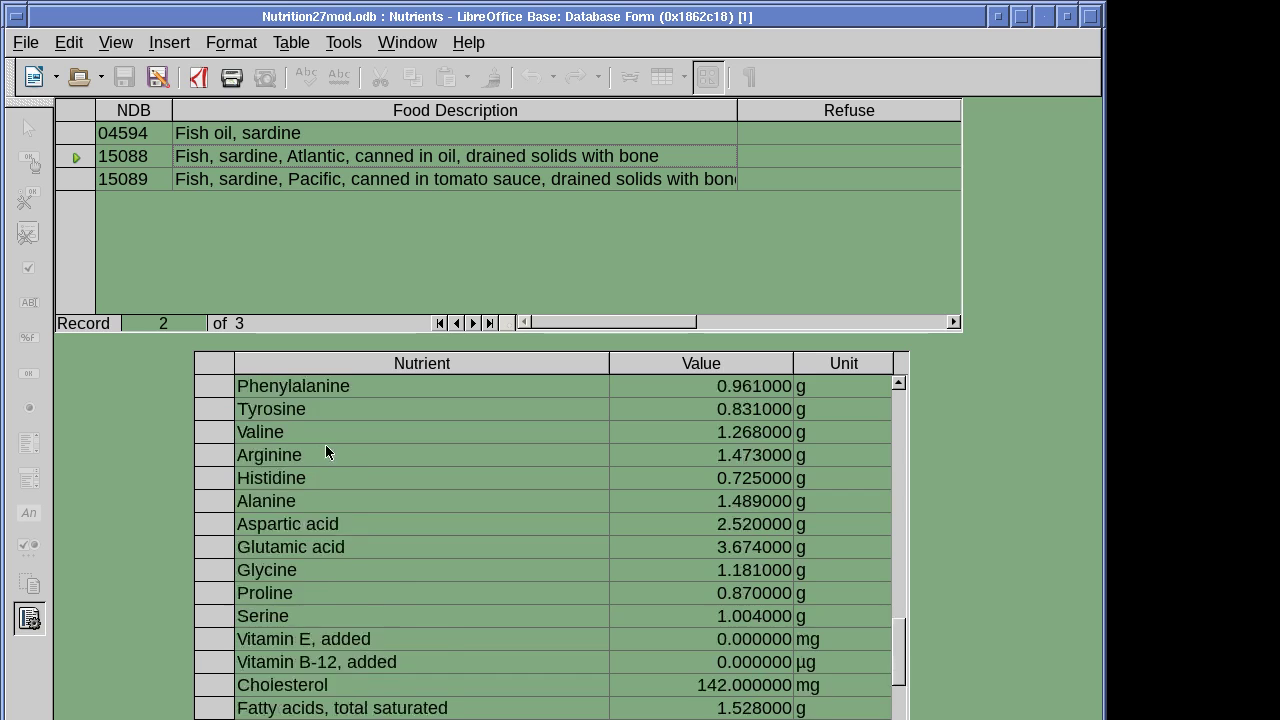
pyautogui.scroll(-1, 329, 452)
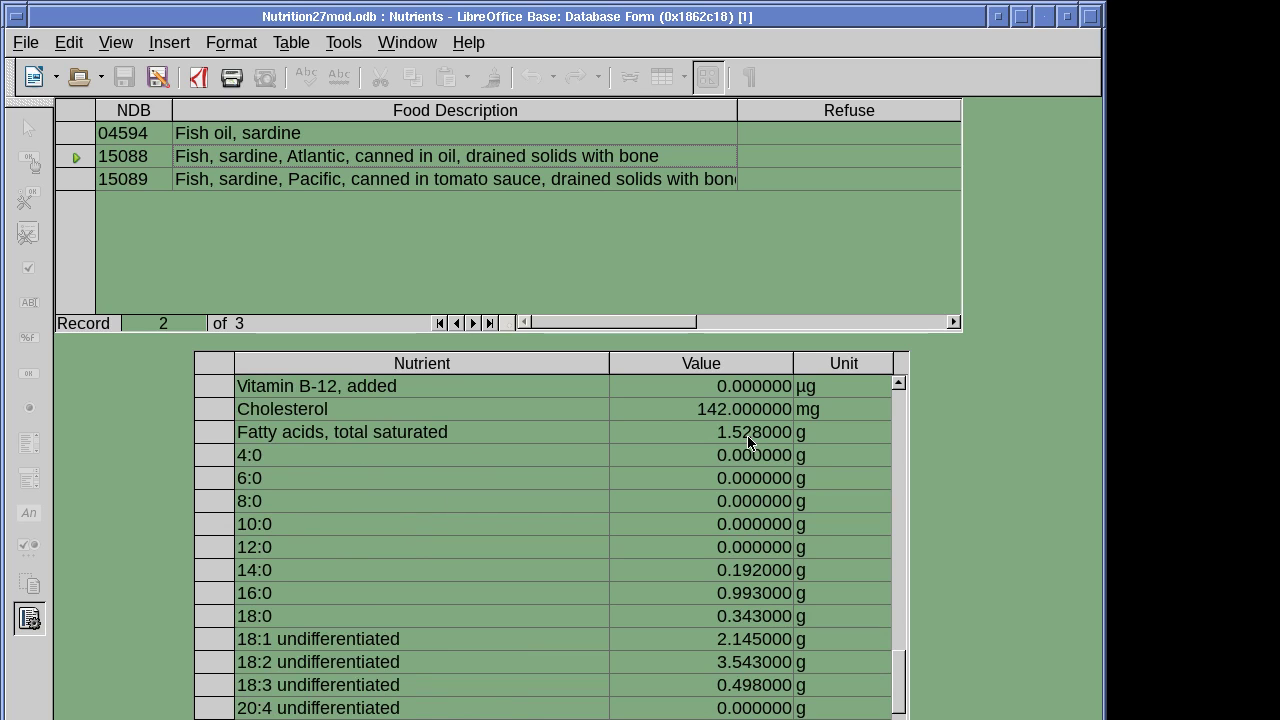
pyautogui.scroll(-3, 482, 446)
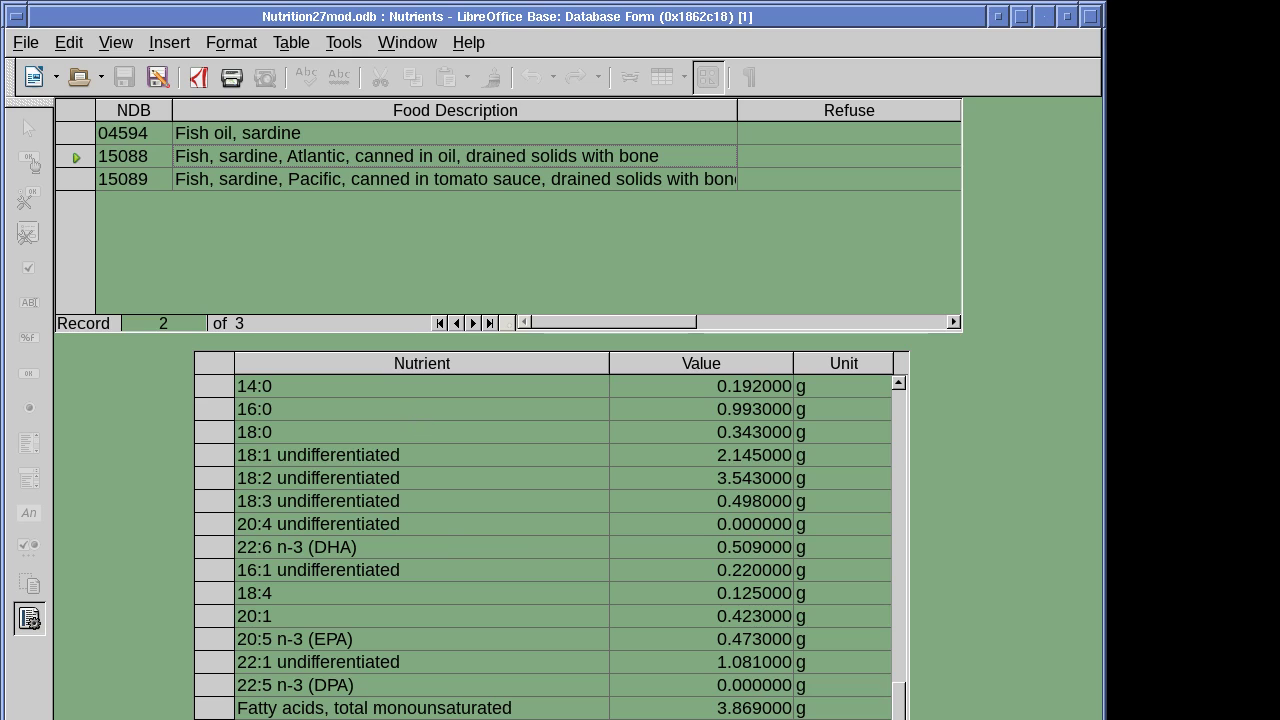
# Change the Food Description filter criterion from sardine to 'like *chocolate*' and apply it.
pyautogui.click(650, 714)
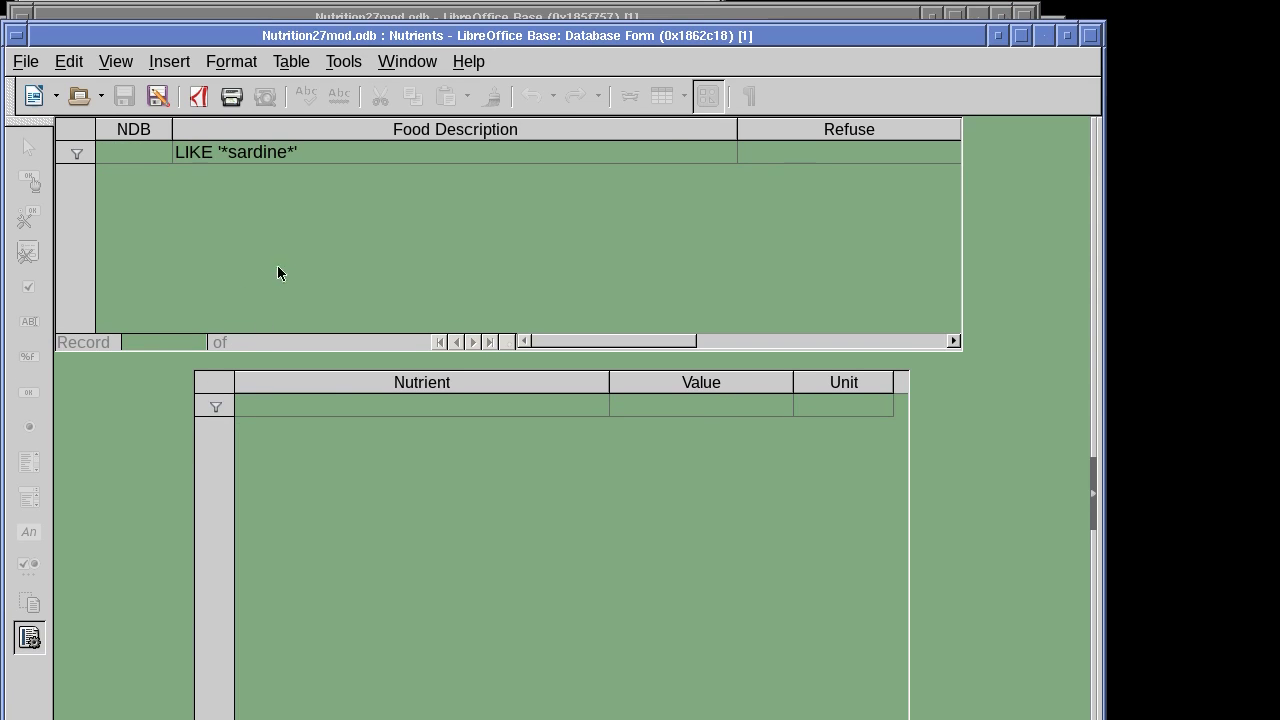
pyautogui.click(309, 155)
pyautogui.press('BackSpace')
pyautogui.press('BackSpace')
pyautogui.press('BackSpace')
pyautogui.press('BackSpace')
pyautogui.press('BackSpace')
pyautogui.press('BackSpace')
pyautogui.press('BackSpace')
pyautogui.write('choca')
pyautogui.press('BackSpace')
pyautogui.write('olate')
pyautogui.press('Return')
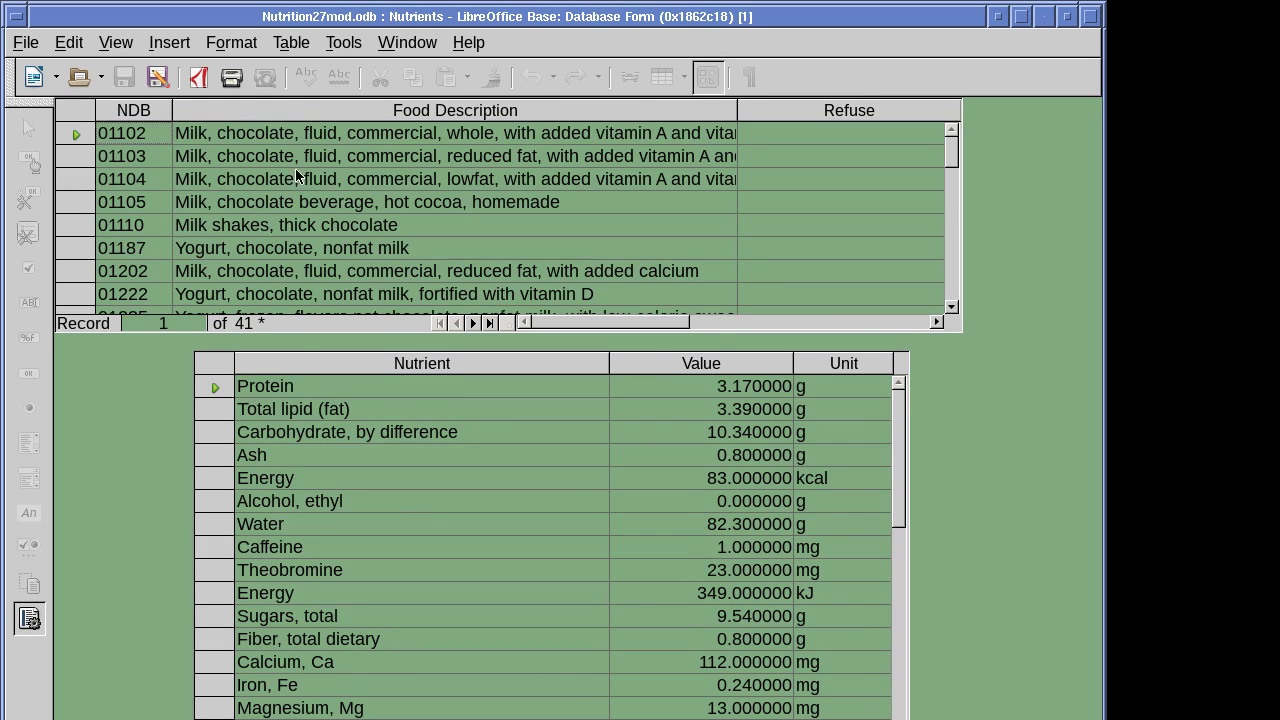
# Scroll through the 193 filtered chocolate records, the first showing 23 mg theobromine.
pyautogui.scroll(-5, 309, 128)
pyautogui.scroll(2, 309, 128)
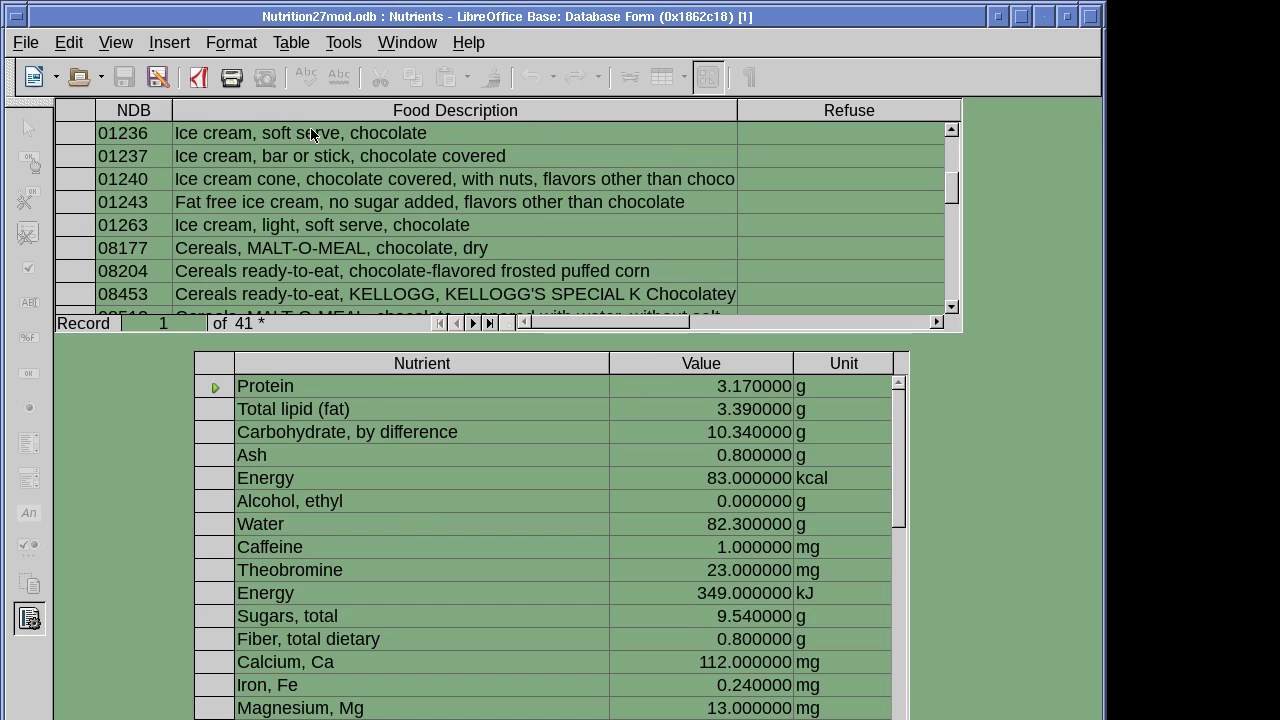
pyautogui.scroll(-2, 309, 135)
pyautogui.scroll(1, 309, 135)
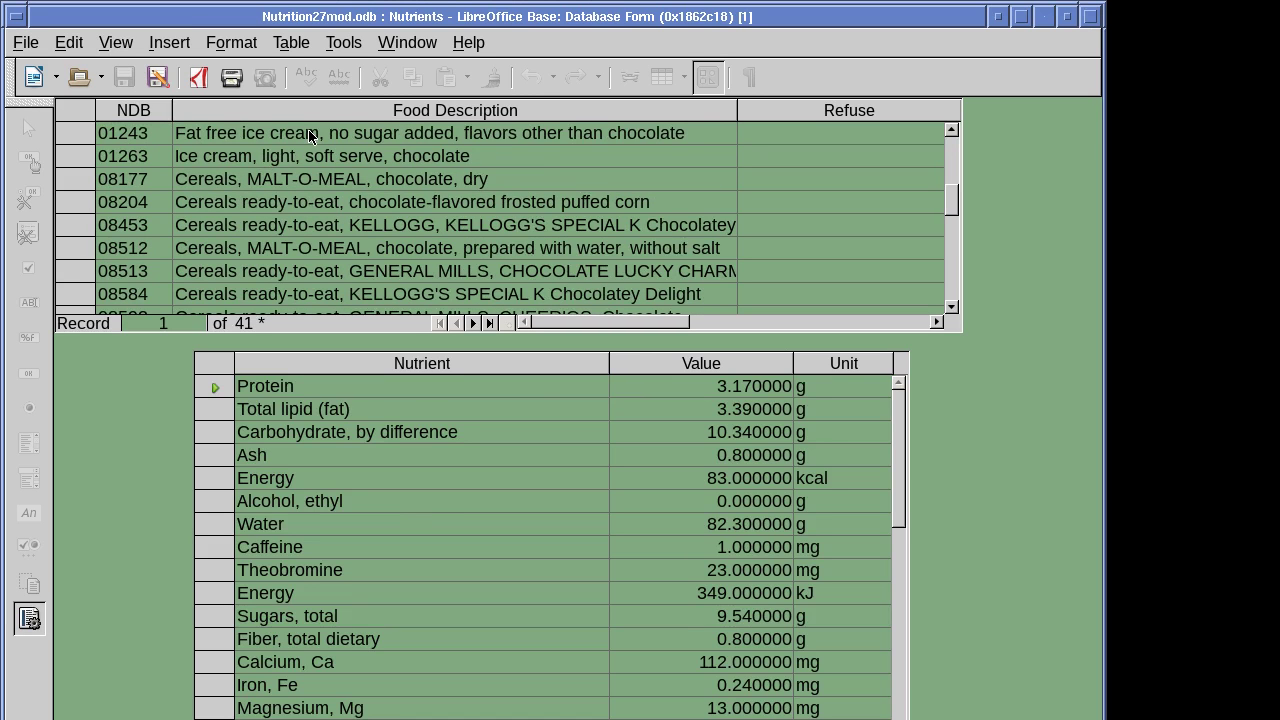
pyautogui.scroll(-15, 312, 140)
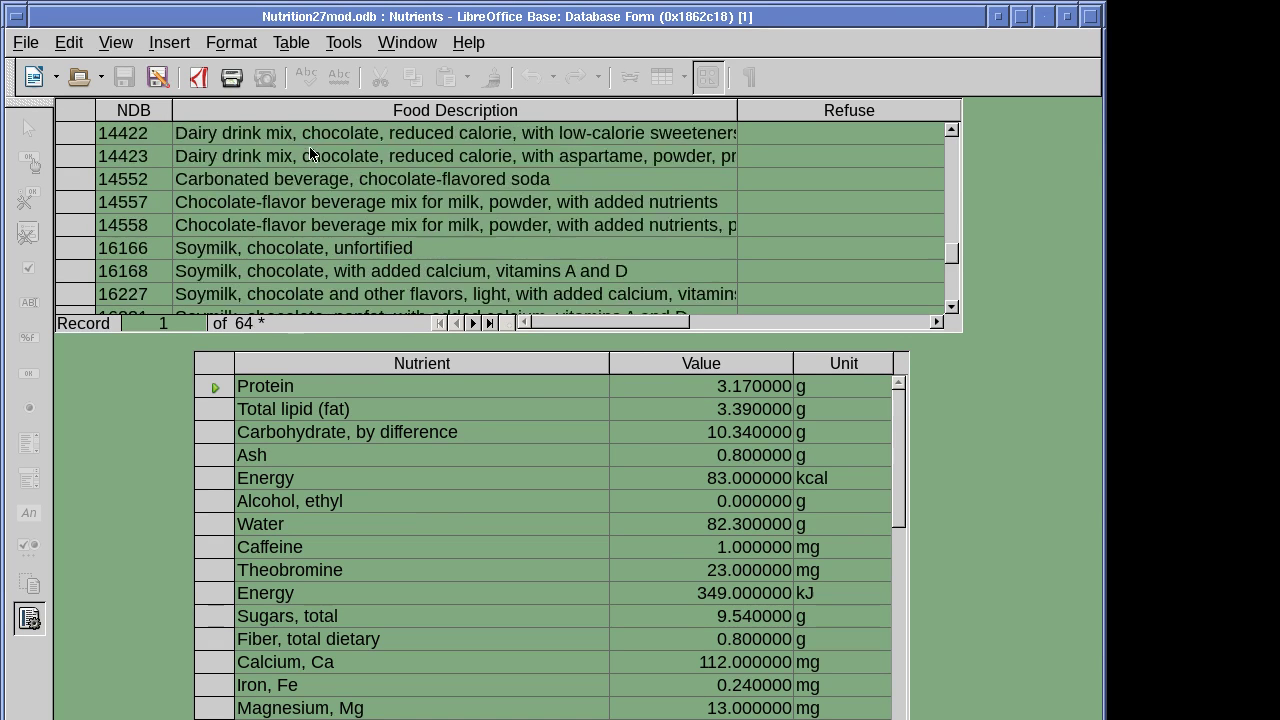
pyautogui.scroll(5, 312, 150)
pyautogui.scroll(-6, 289, 156)
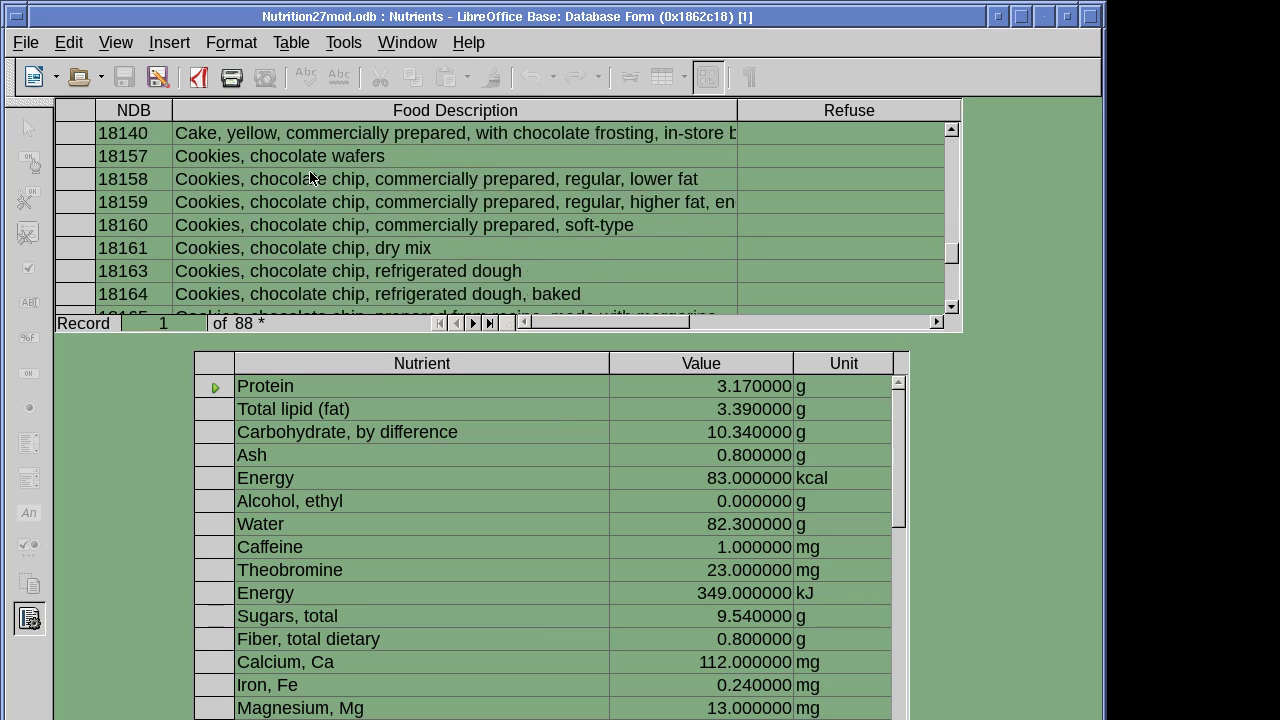
pyautogui.scroll(-6, 312, 185)
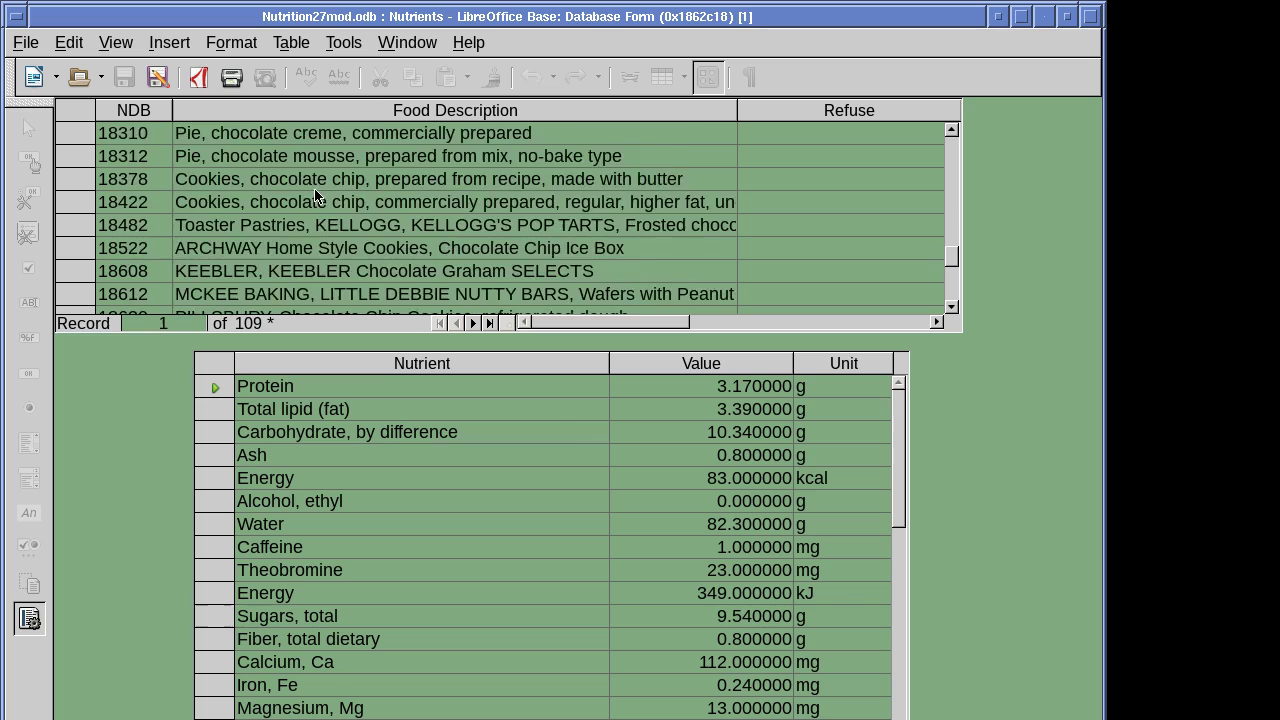
pyautogui.scroll(-10, 316, 196)
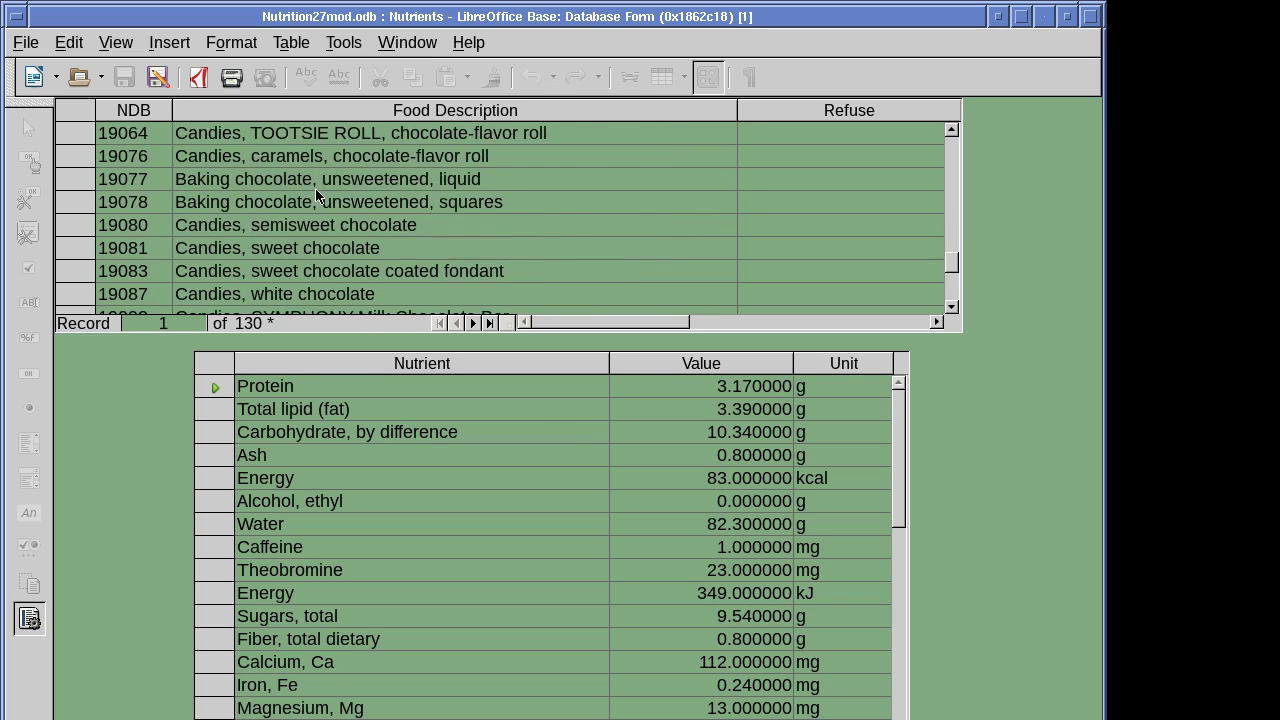
pyautogui.scroll(-5, 316, 196)
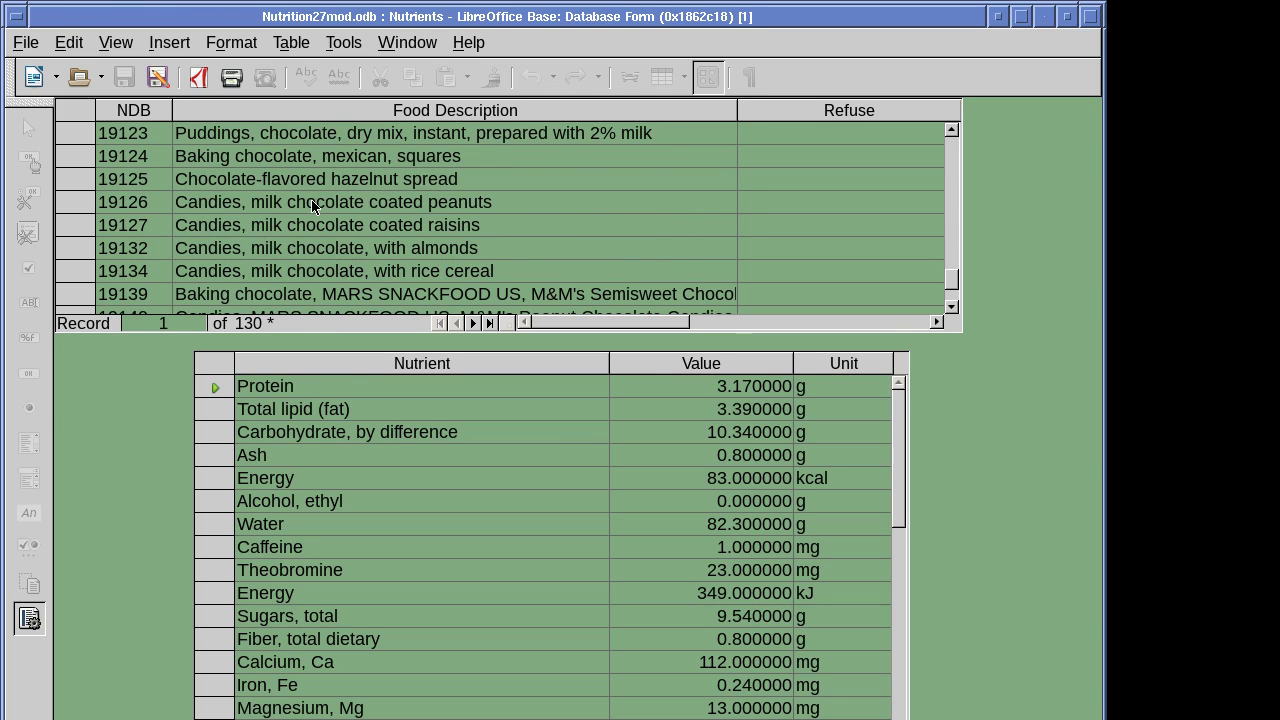
pyautogui.scroll(-1, 312, 206)
pyautogui.scroll(-9, 313, 205)
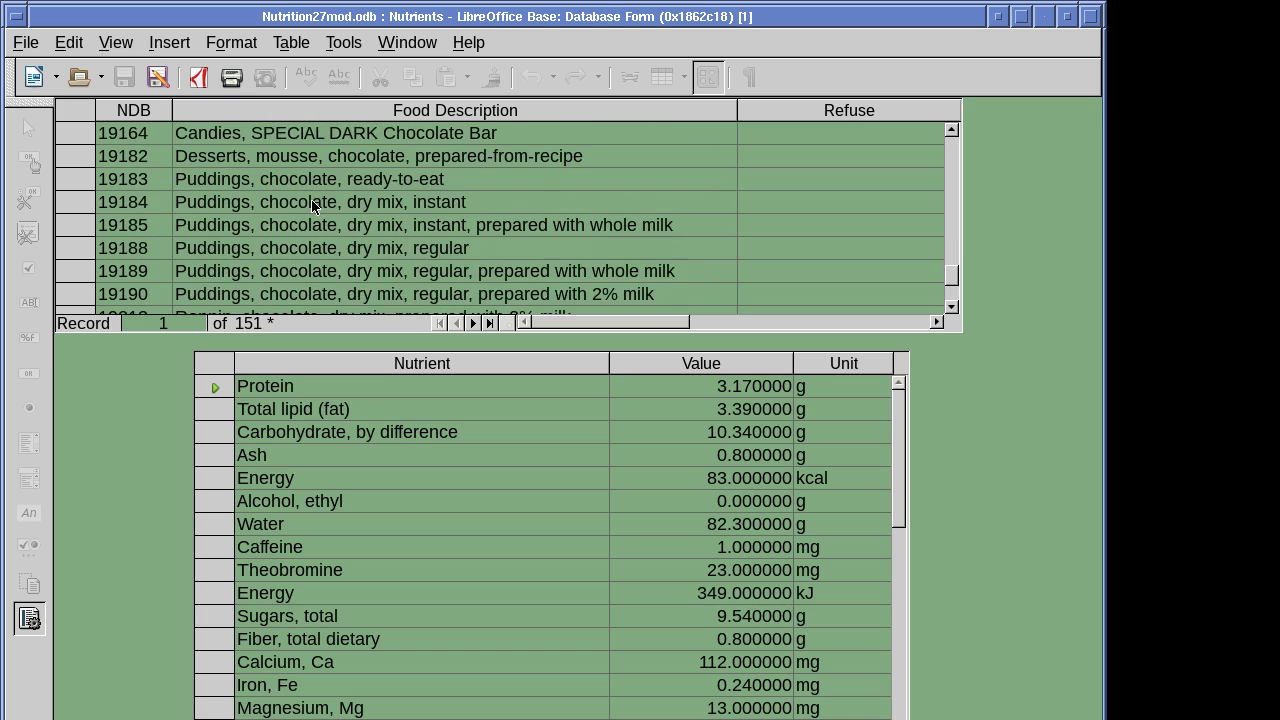
pyautogui.scroll(-15, 314, 206)
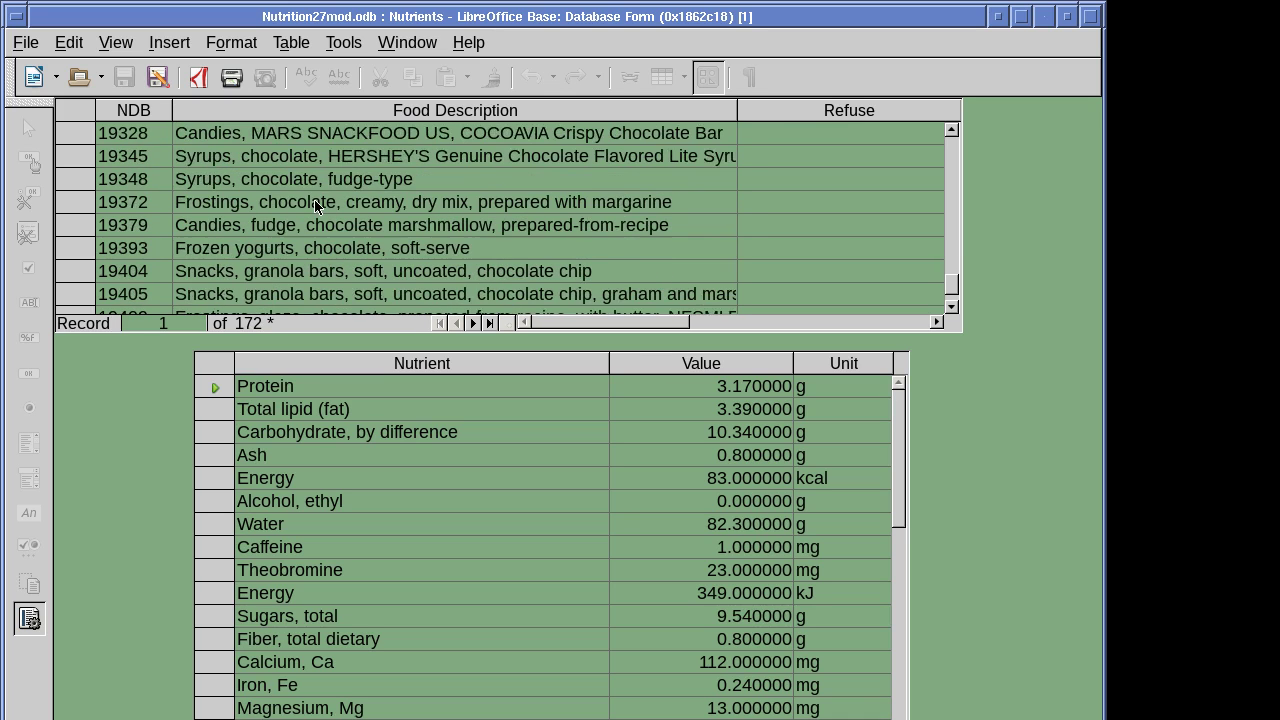
pyautogui.scroll(-1, 316, 206)
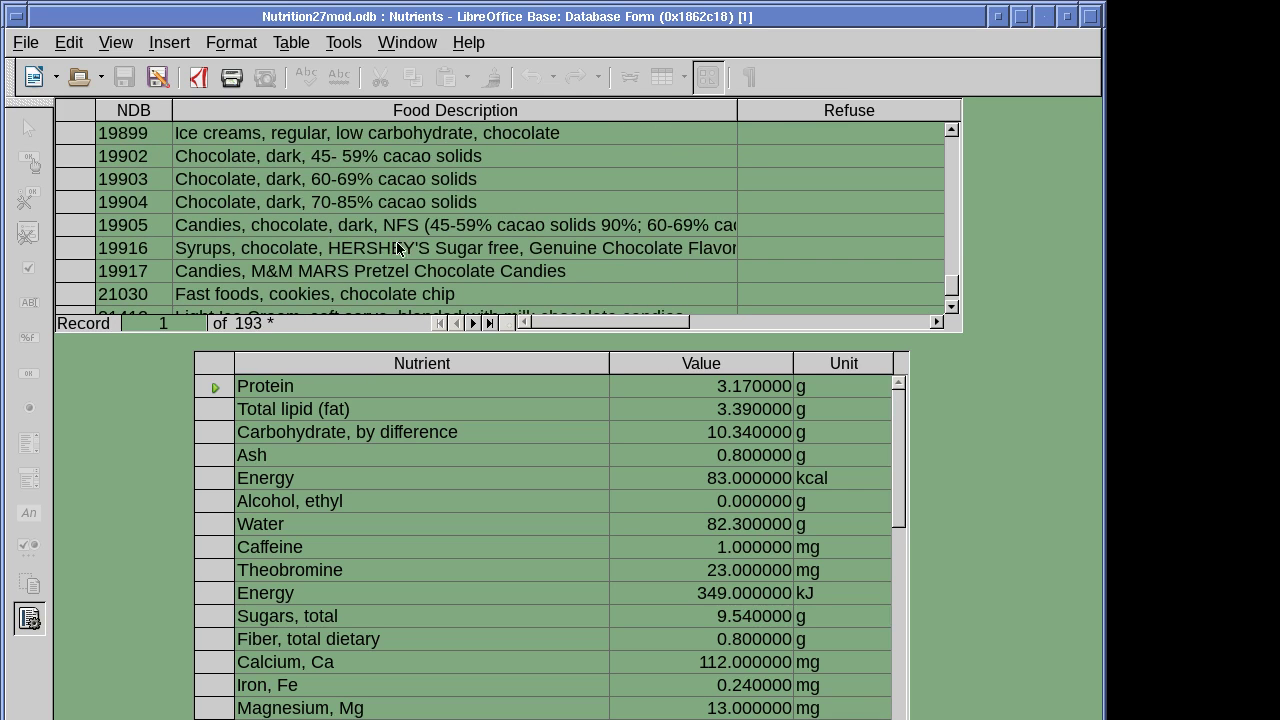
# Select record 19903, Chocolate, dark, 60-69% cacao solids, and review nutrients including 75 mg beta-sitosterol.
pyautogui.click(423, 178)
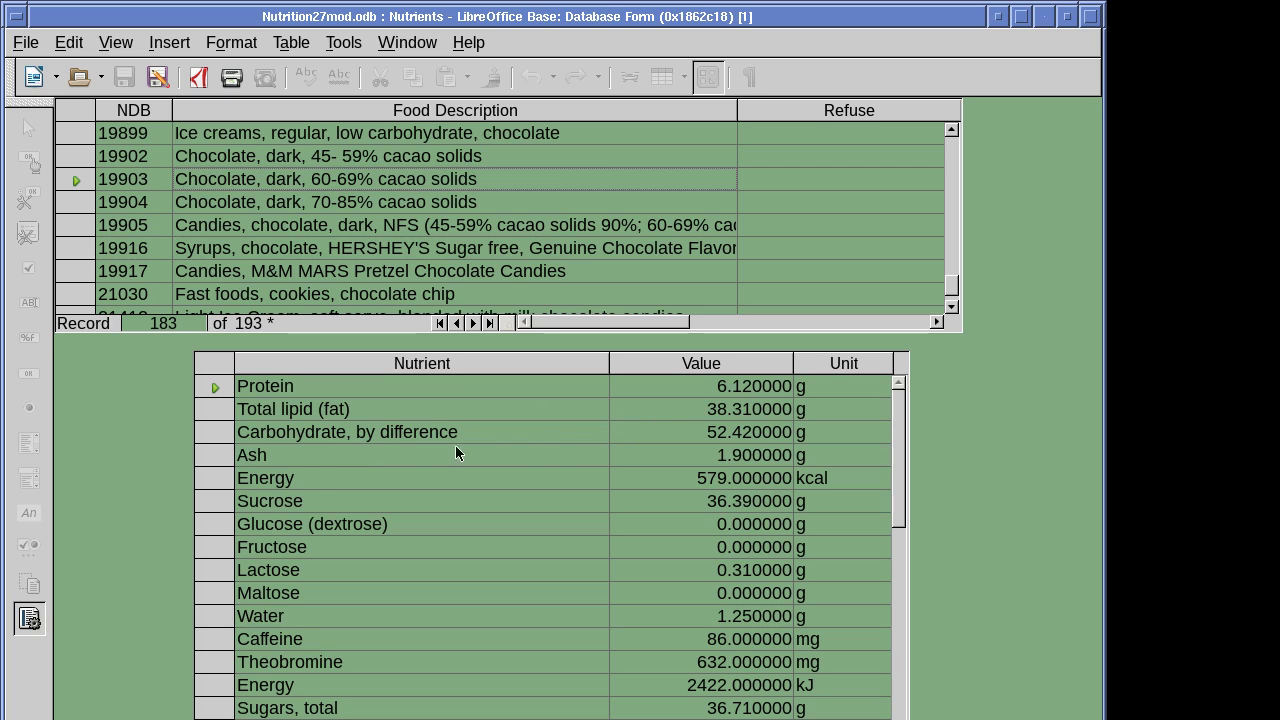
pyautogui.scroll(-9, 350, 448)
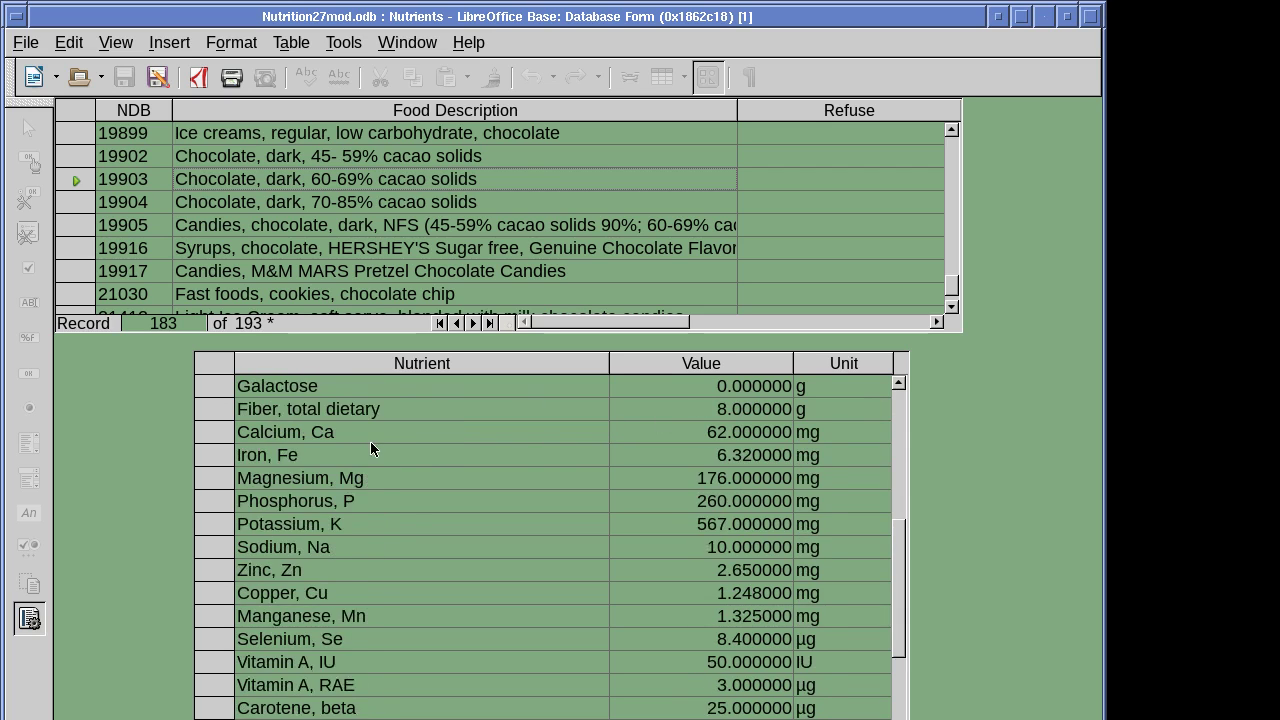
pyautogui.scroll(-14, 377, 438)
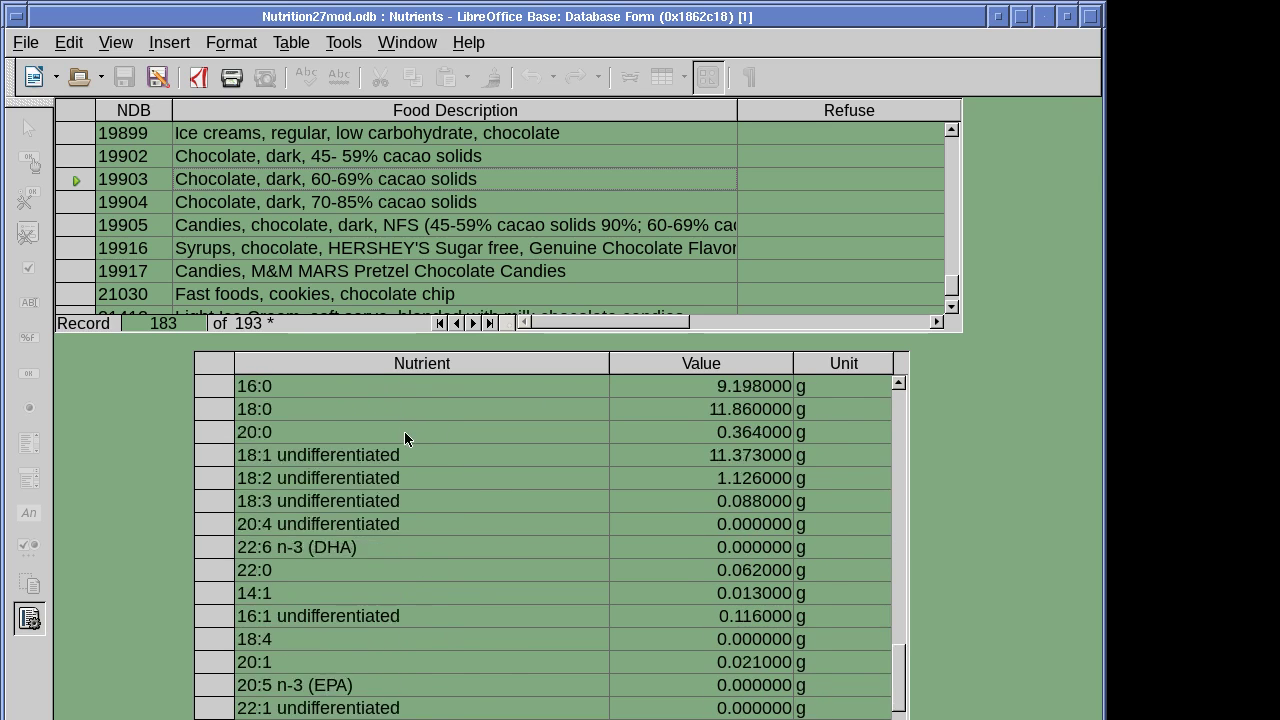
pyautogui.scroll(-7, 409, 432)
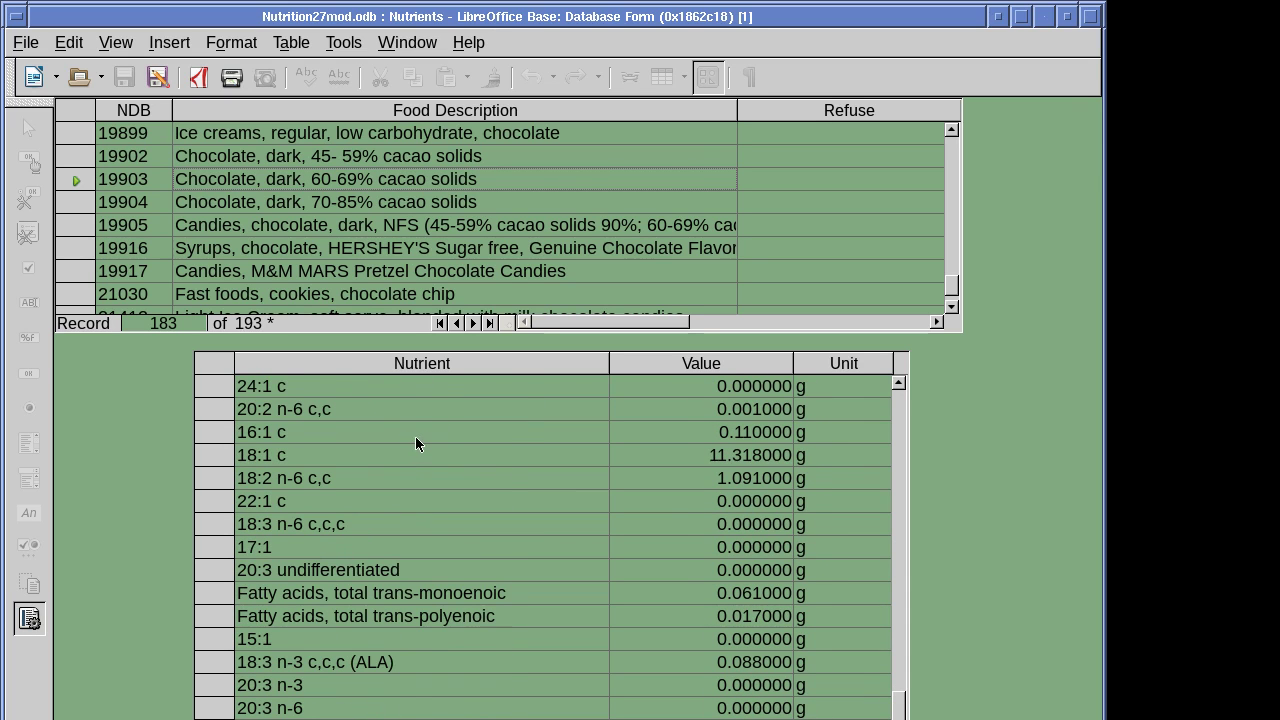
pyautogui.scroll(2, 427, 471)
pyautogui.scroll(-2, 472, 498)
pyautogui.scroll(5, 414, 478)
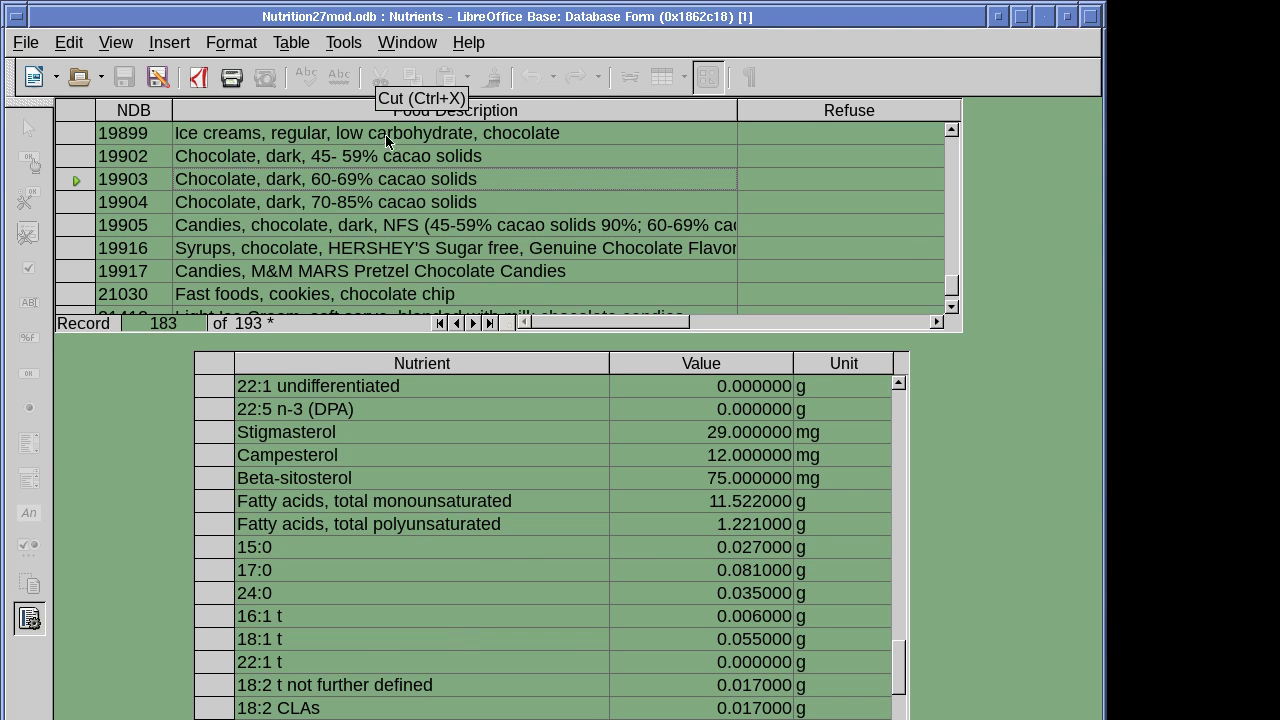
# Close the Nutrients form, then create a blank Design View form and close it without saving.
pyautogui.click(24, 44)
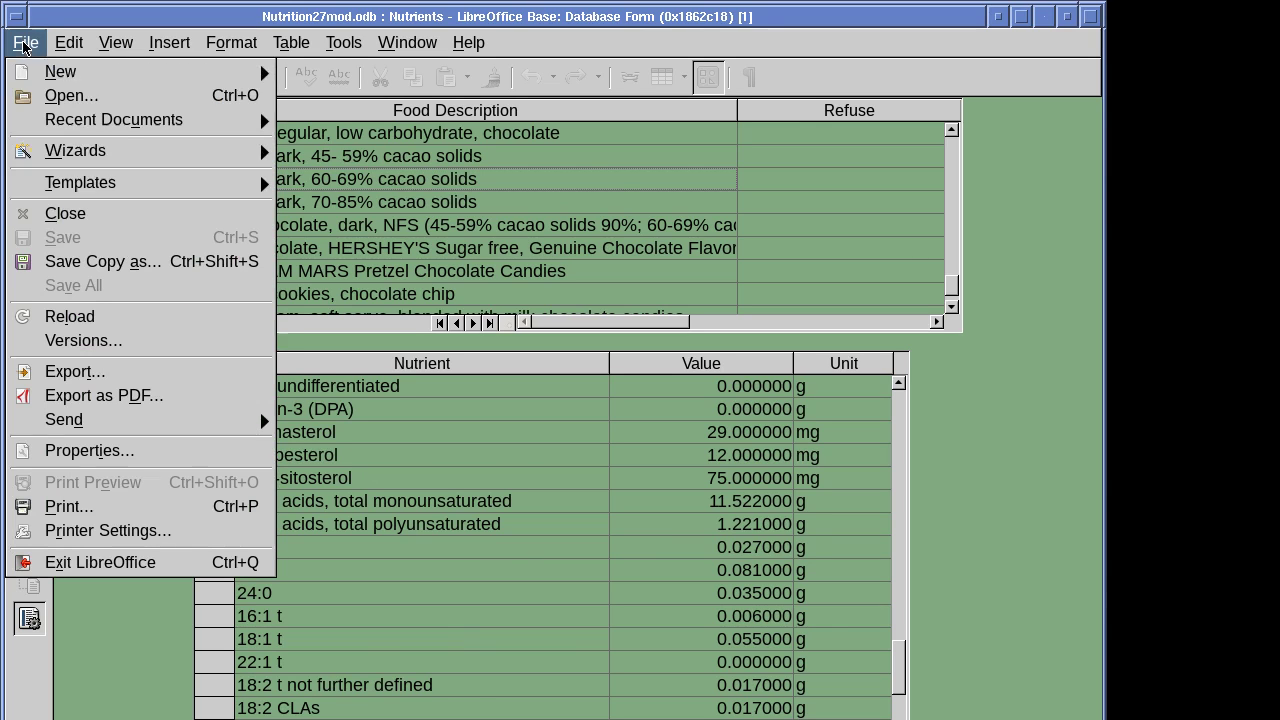
pyautogui.click(100, 214)
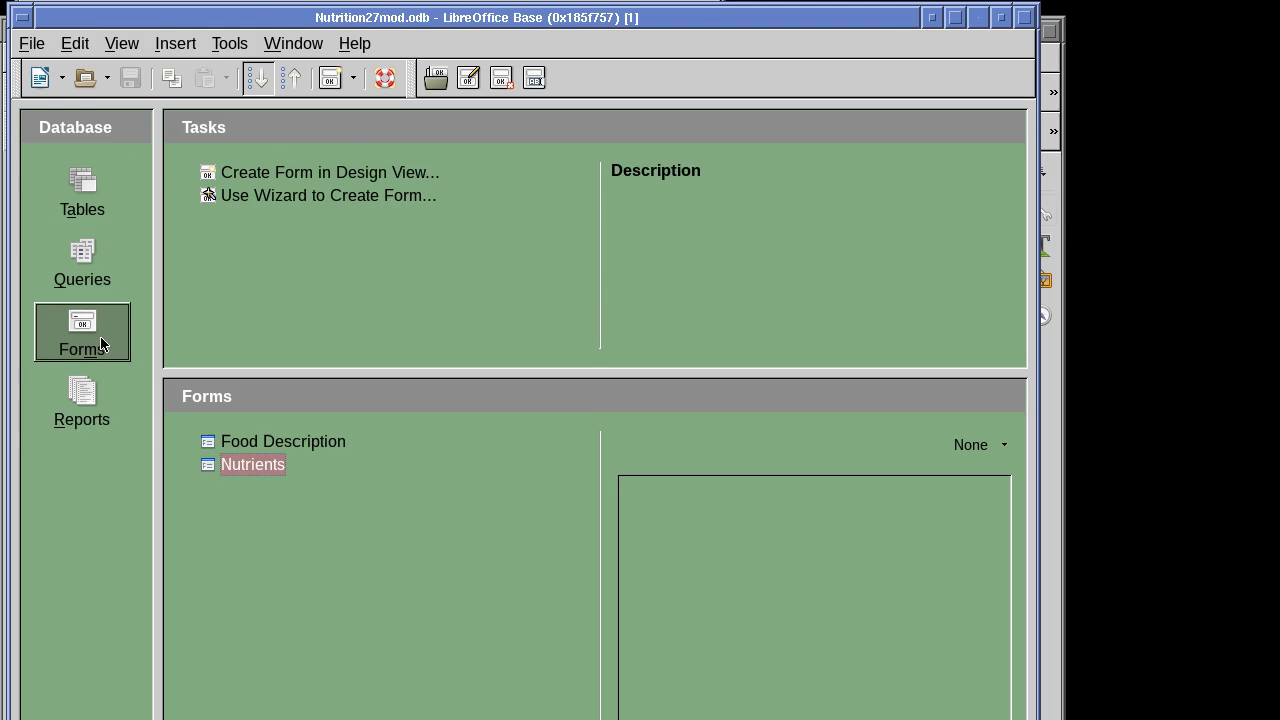
pyautogui.click(287, 178)
pyautogui.moveTo(323, 69); pyautogui.dragTo(146, 28)
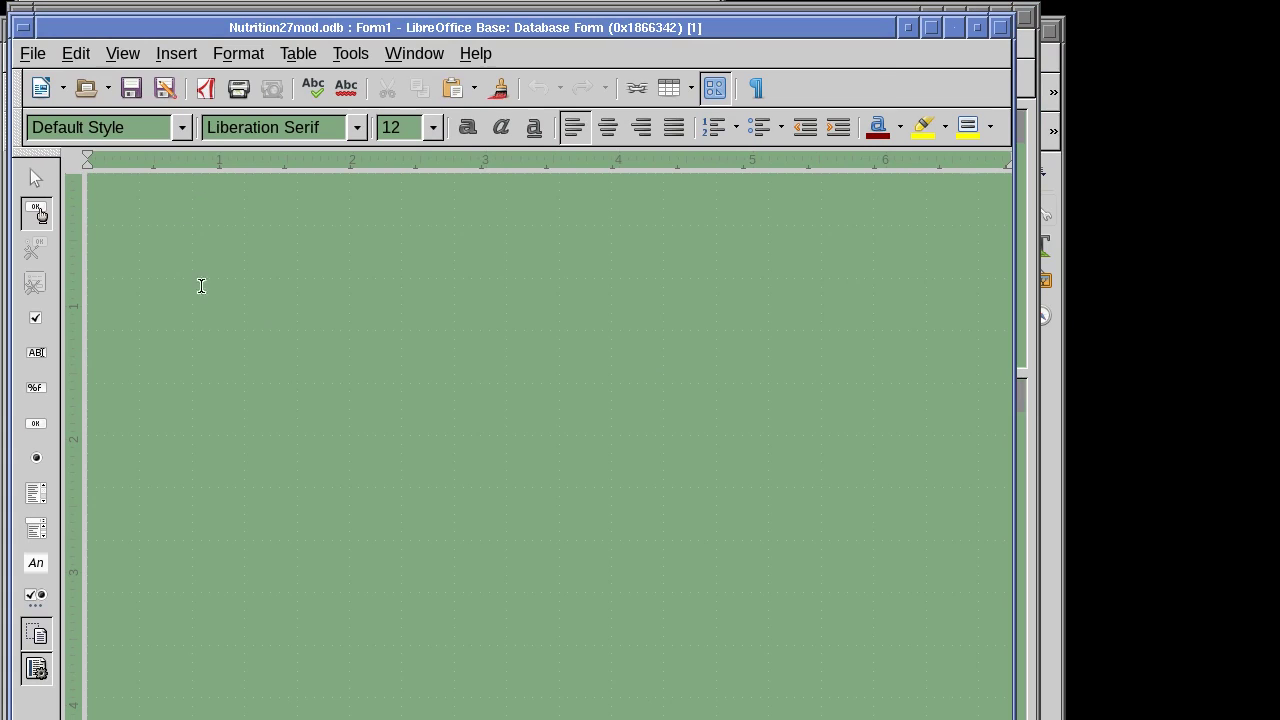
pyautogui.click(38, 396)
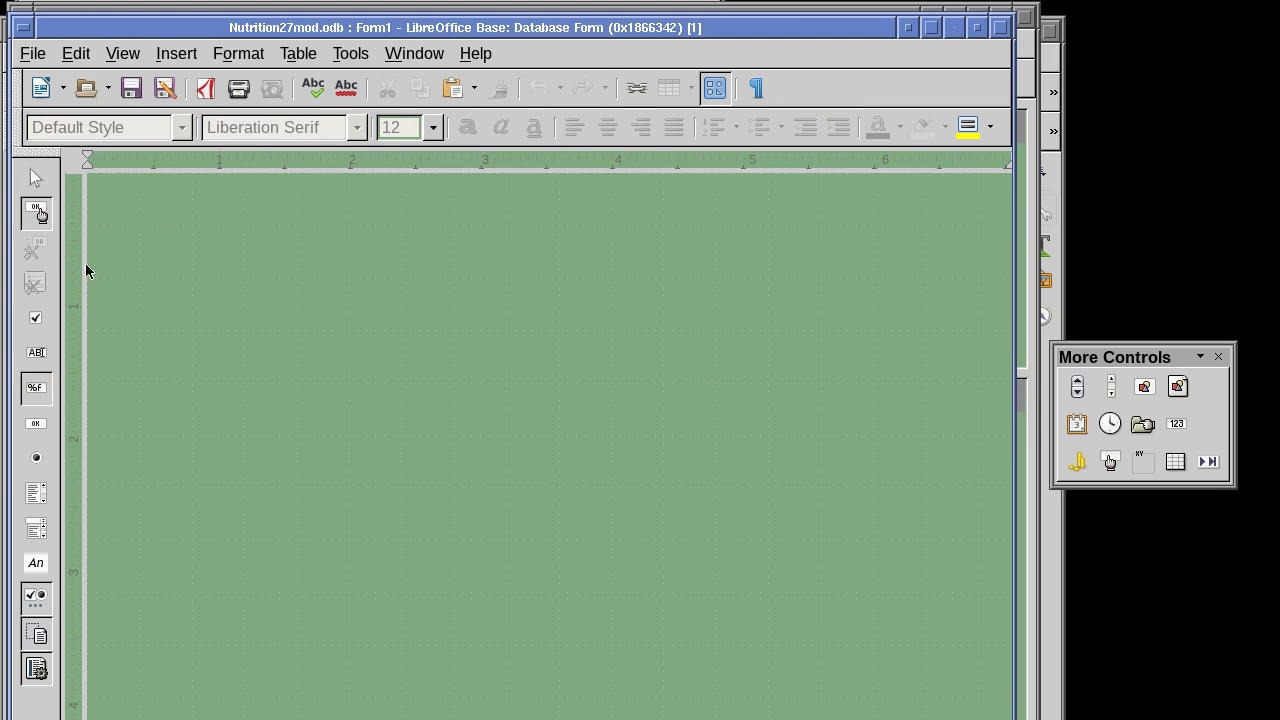
pyautogui.click(31, 52)
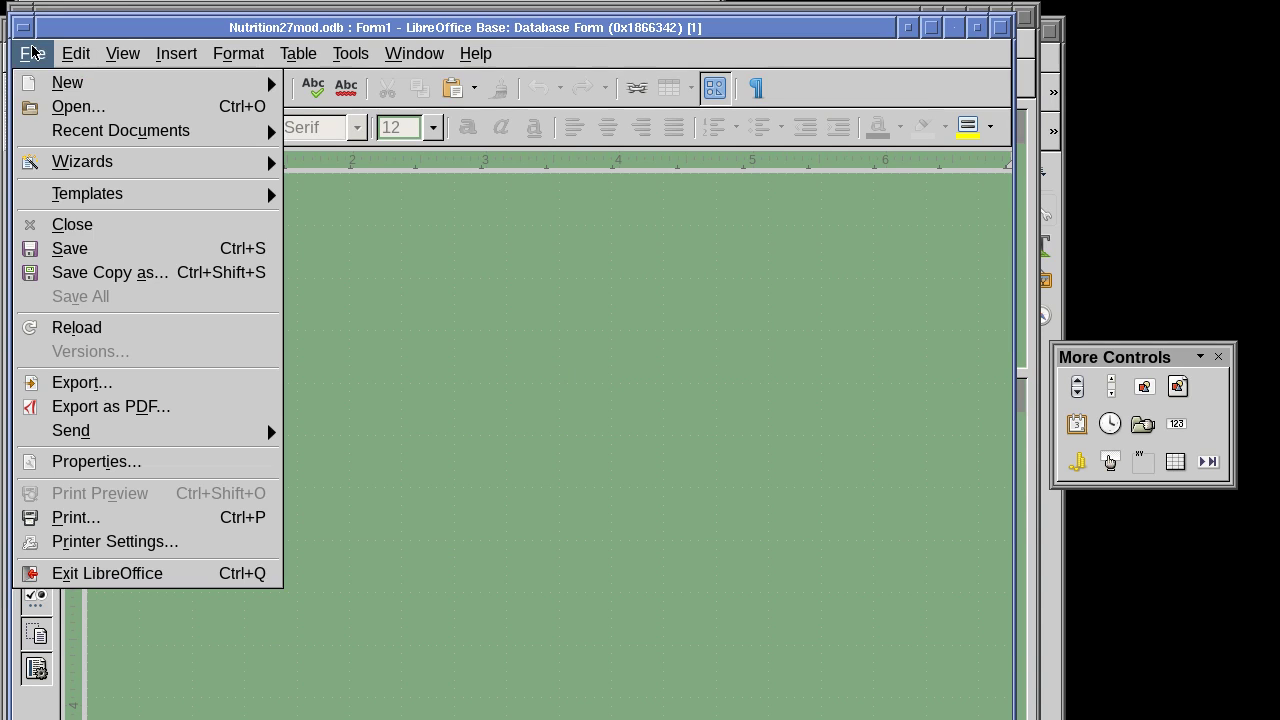
pyautogui.click(76, 225)
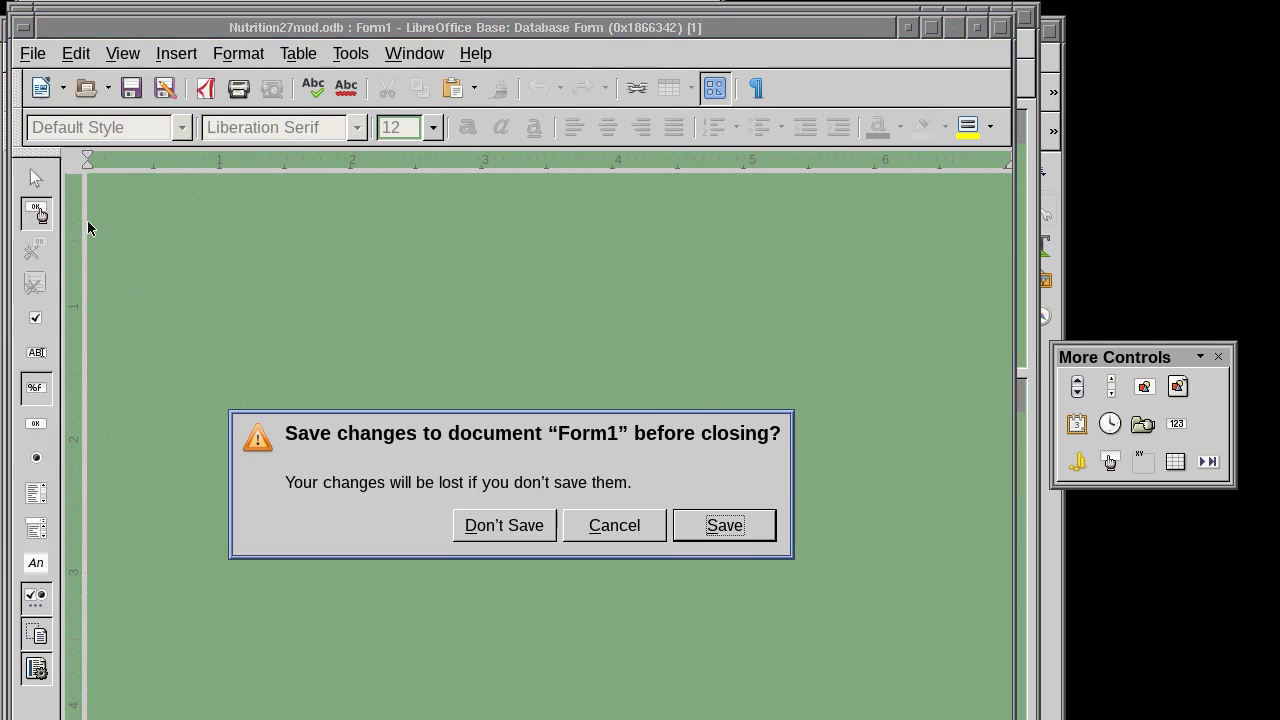
pyautogui.click(503, 528)
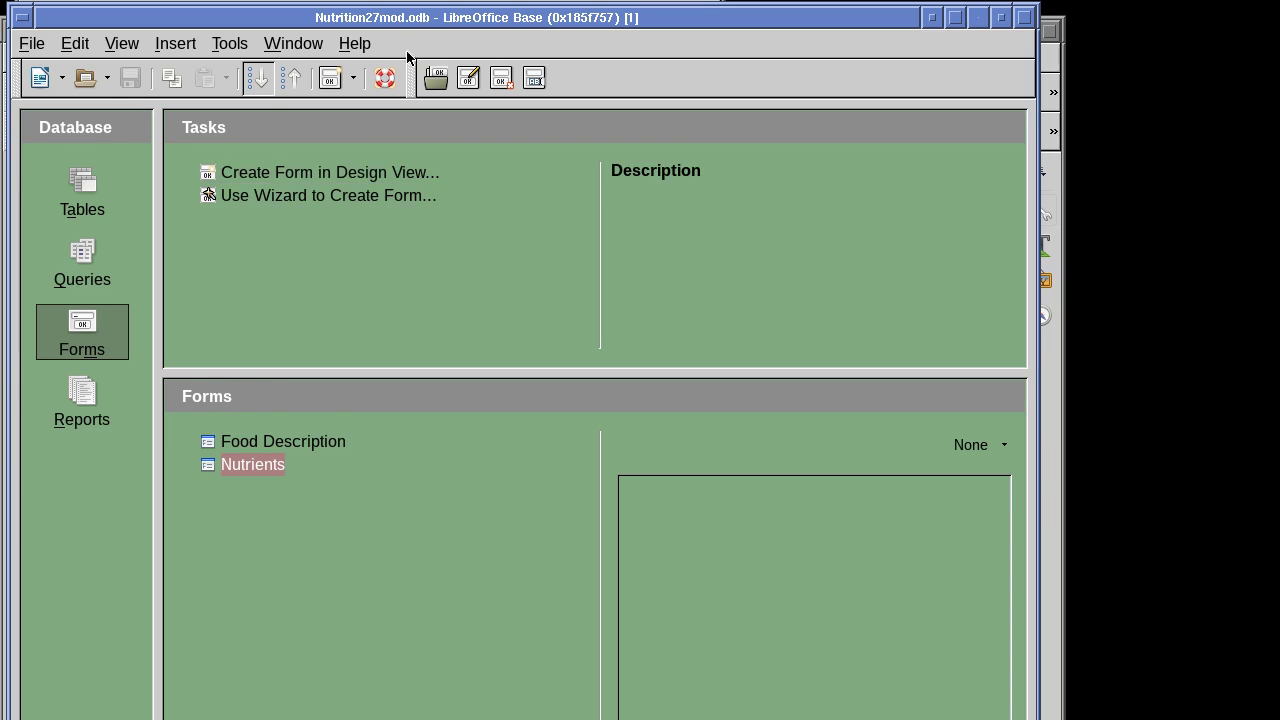
# Bring the Linux Advocacy Writer document, then the MariaDB and ffmpeg terminals, to the front.
pyautogui.moveTo(422, 17); pyautogui.dragTo(422, 80)
pyautogui.click(438, 36)
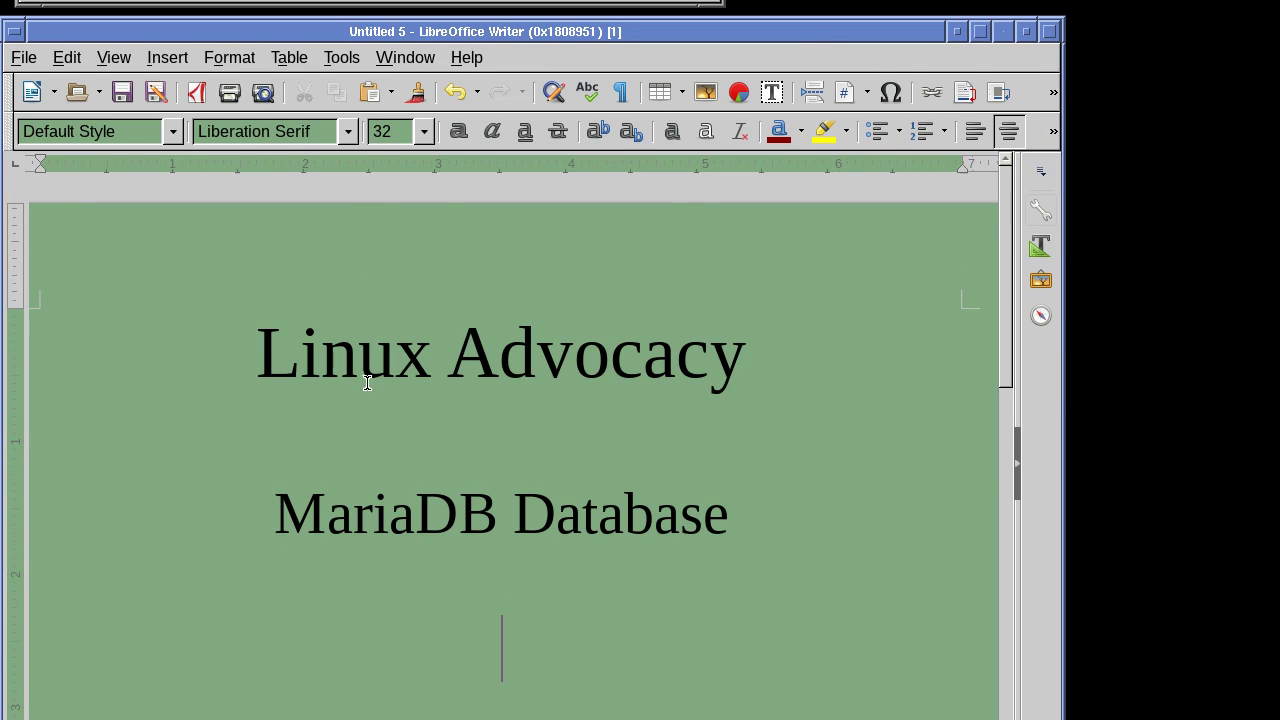
pyautogui.hotkey('alt', 'Tab')
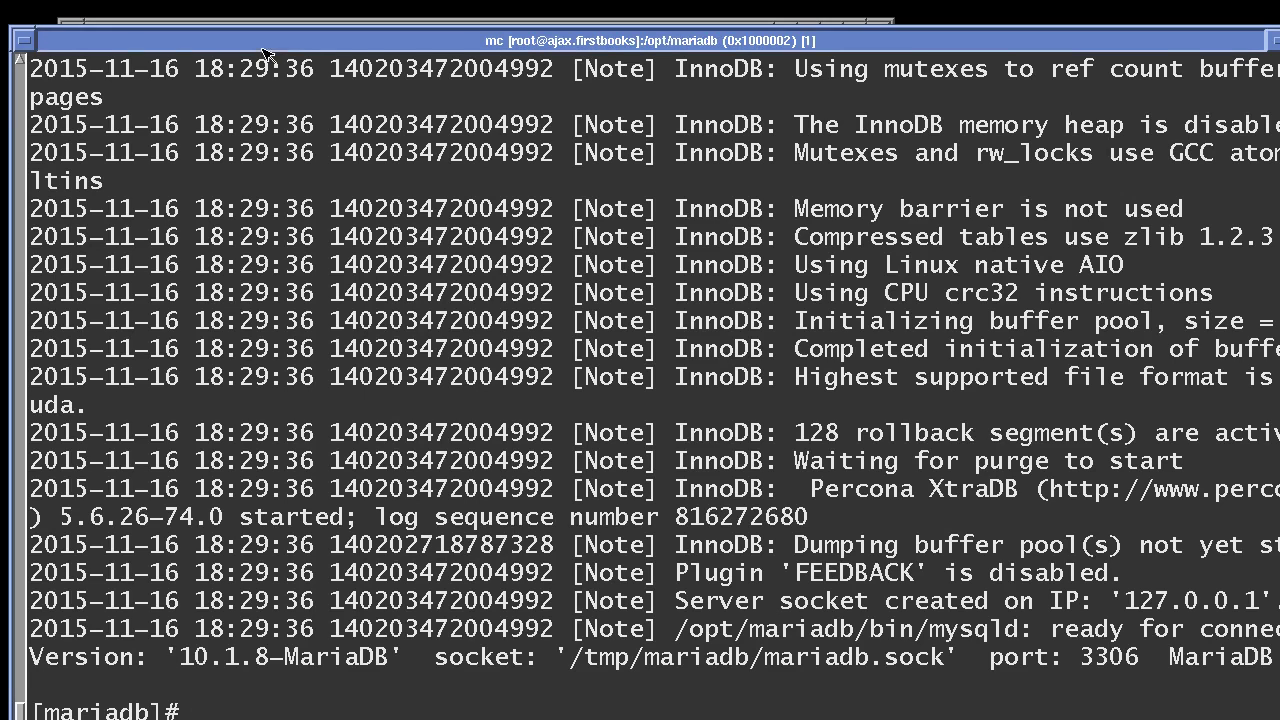
pyautogui.hotkey('alt', 'Tab')
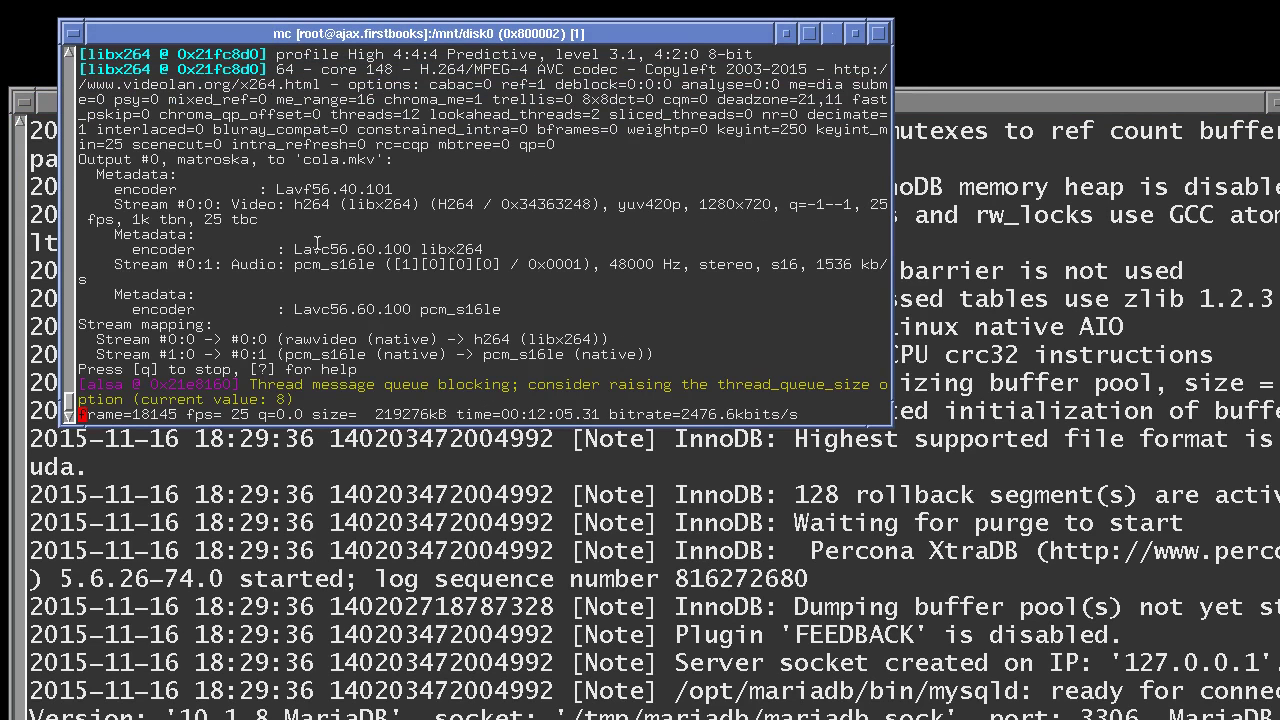